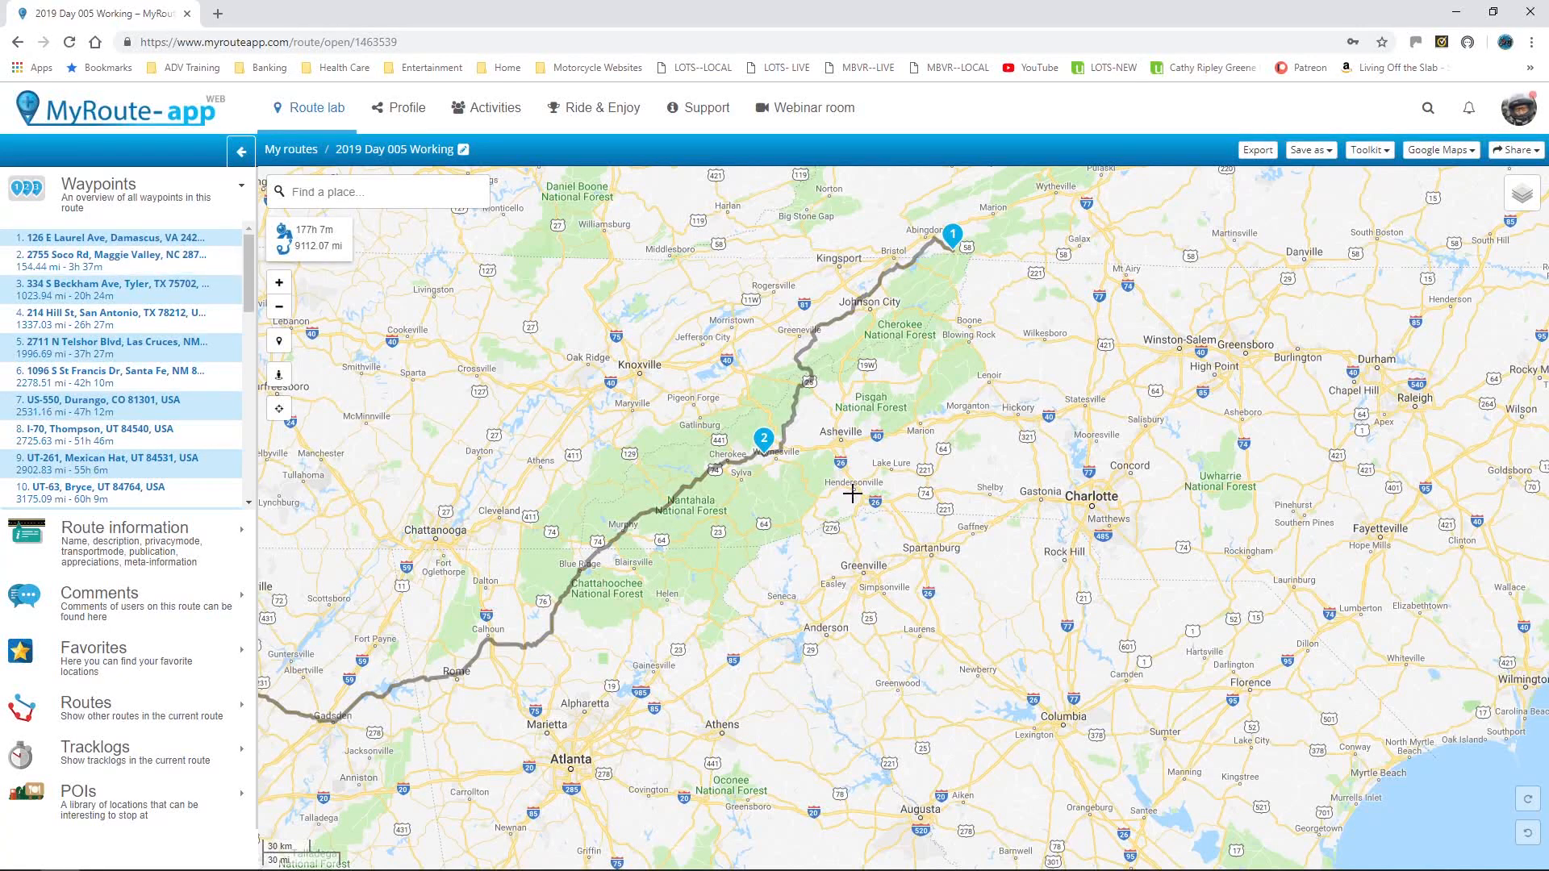
- Set up a split of the route at the second waypoint in Maggie Valley, NC
left_click(1388, 153)
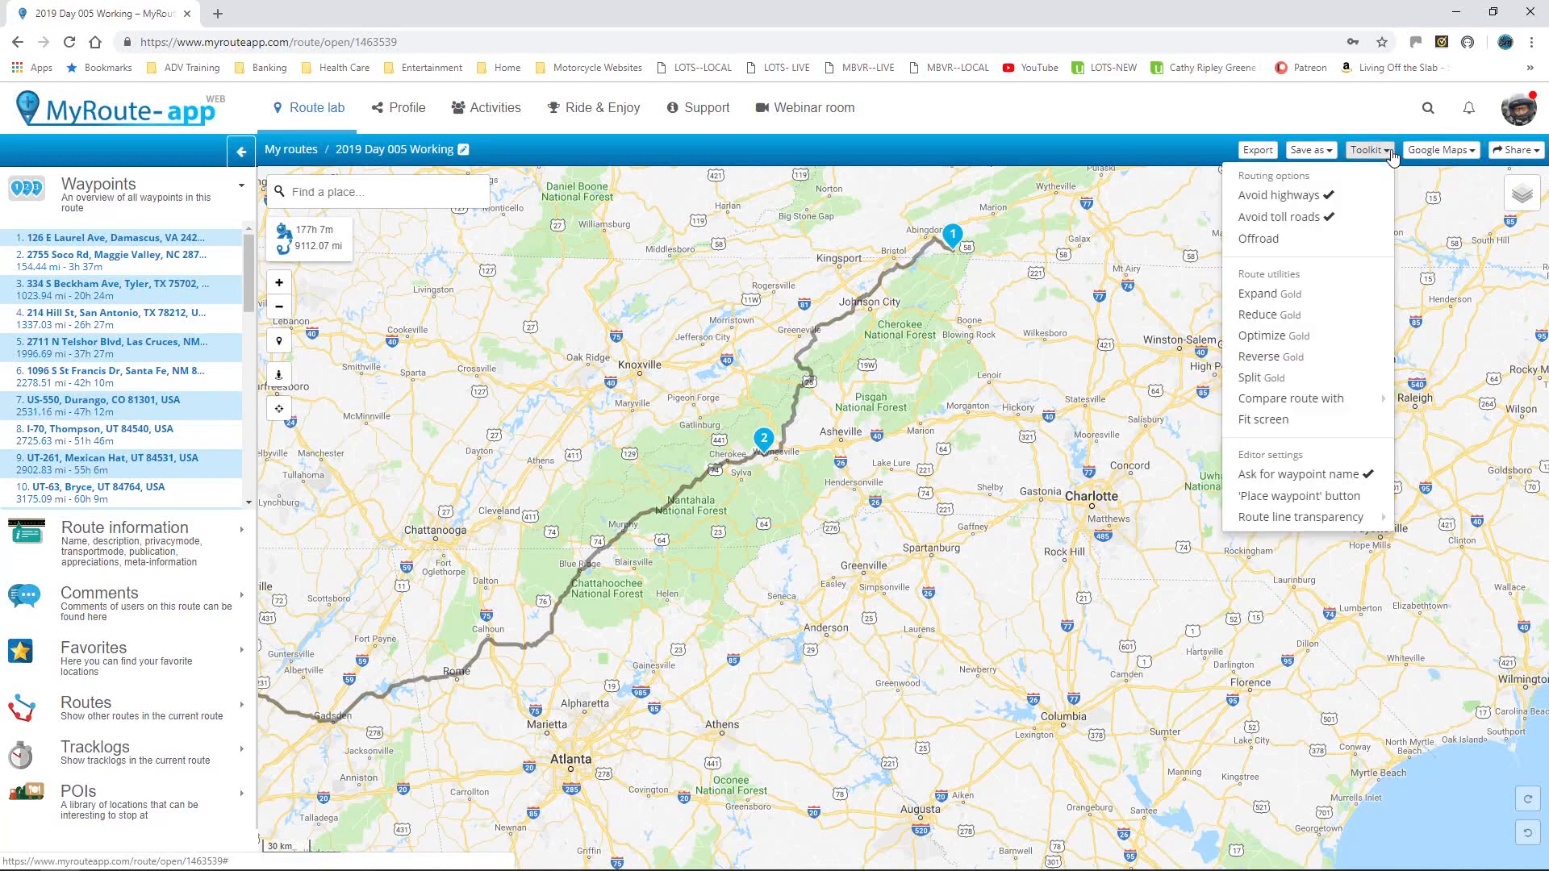
left_click(1275, 377)
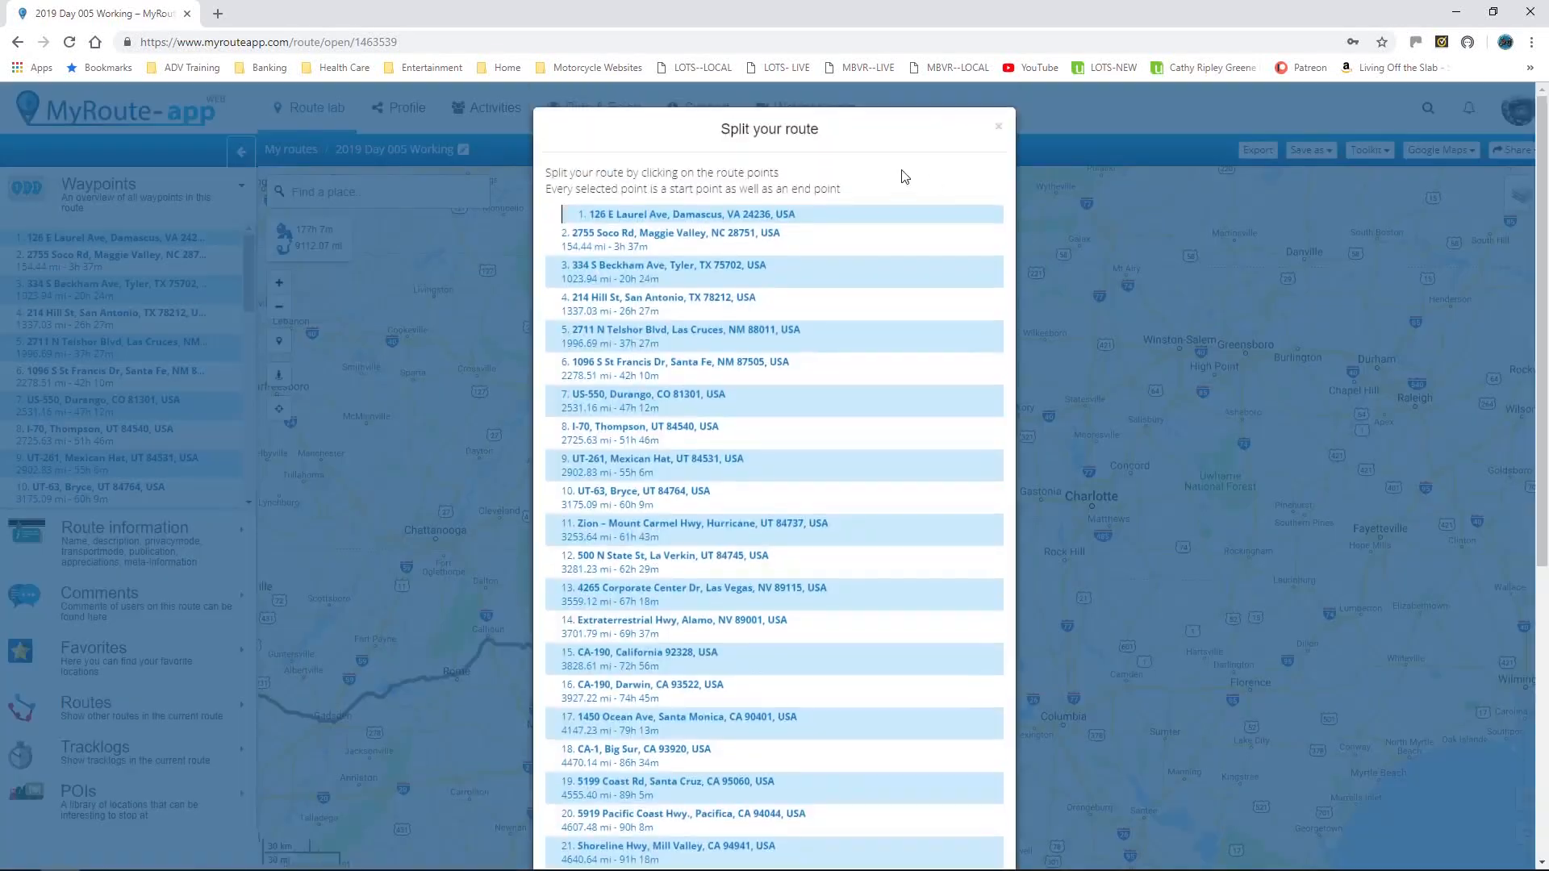
left_click(903, 694)
scroll(906, 710, "down", 4)
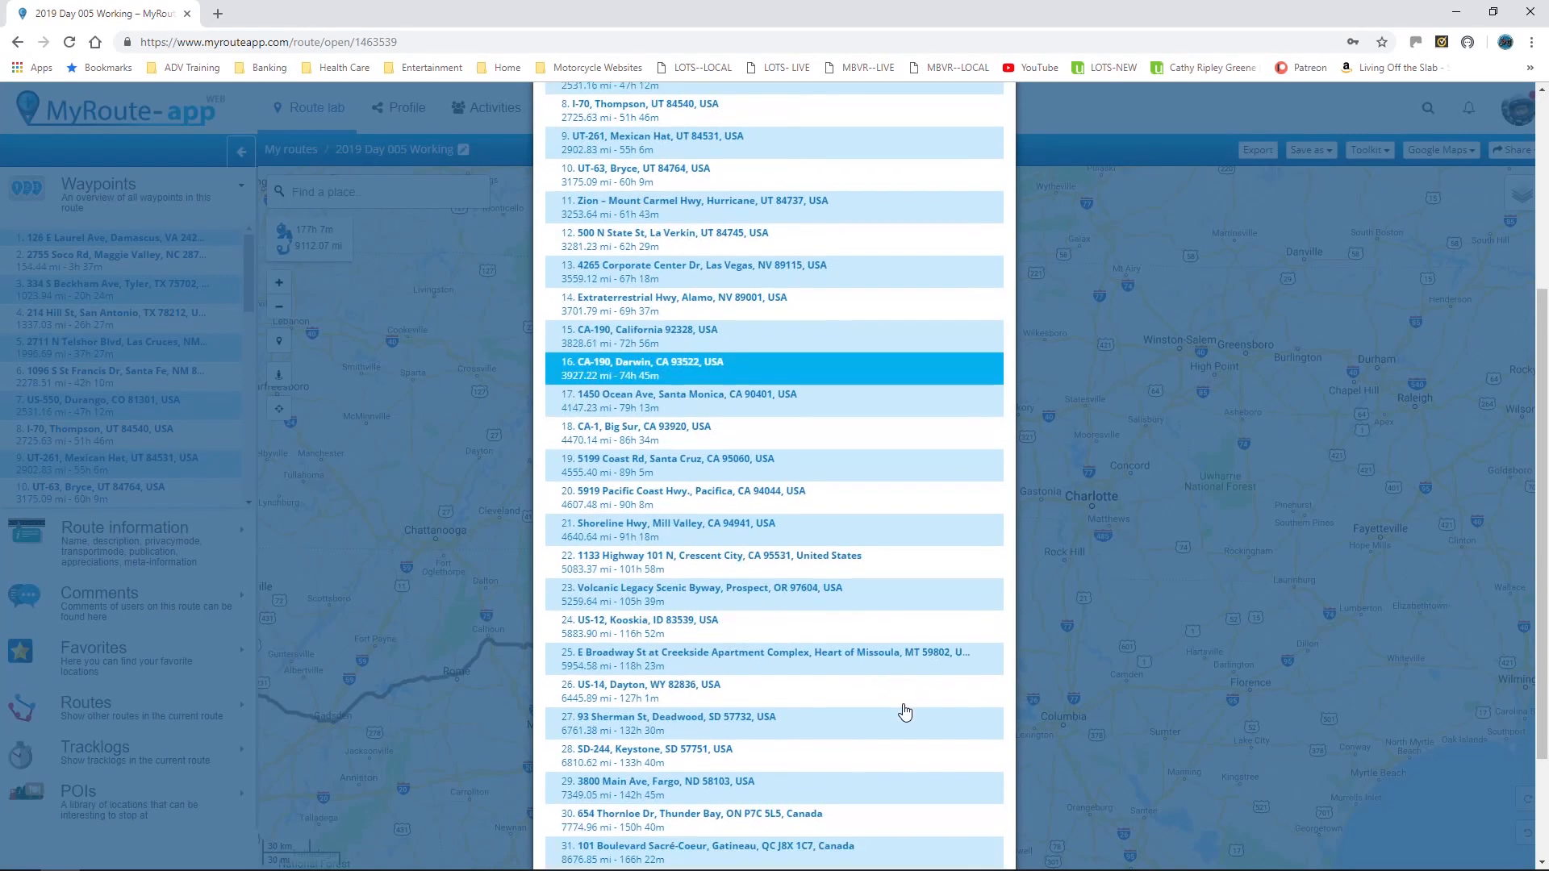
scroll(905, 711, "down", 2)
left_click(995, 819)
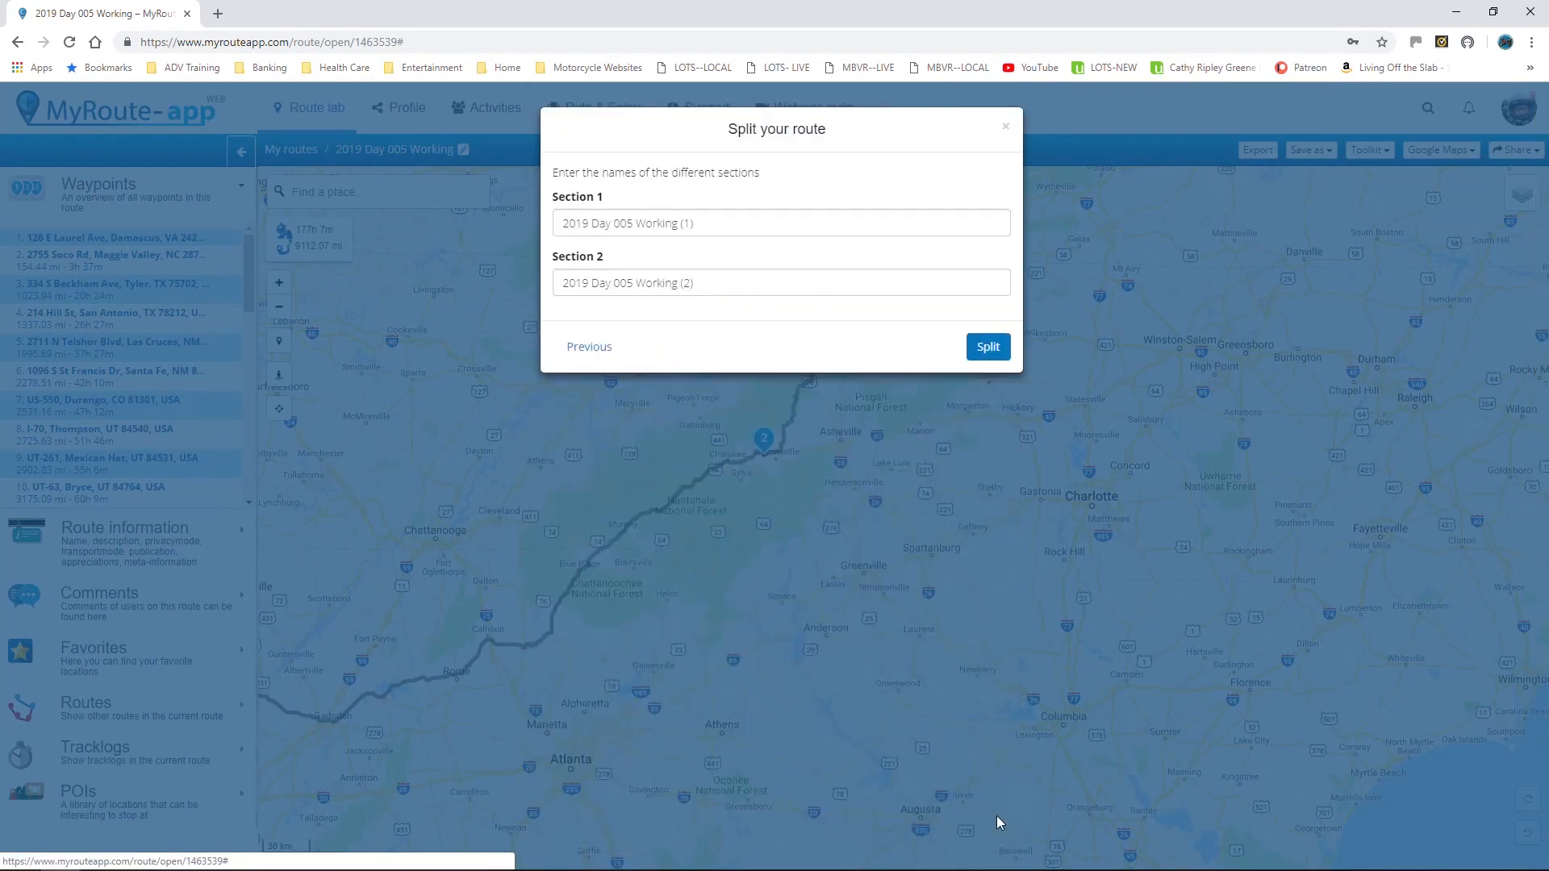
- Name the two sections 2019 Day 005 and 2019 Day 006 Working and split the route
left_click_drag(636, 224, 729, 225)
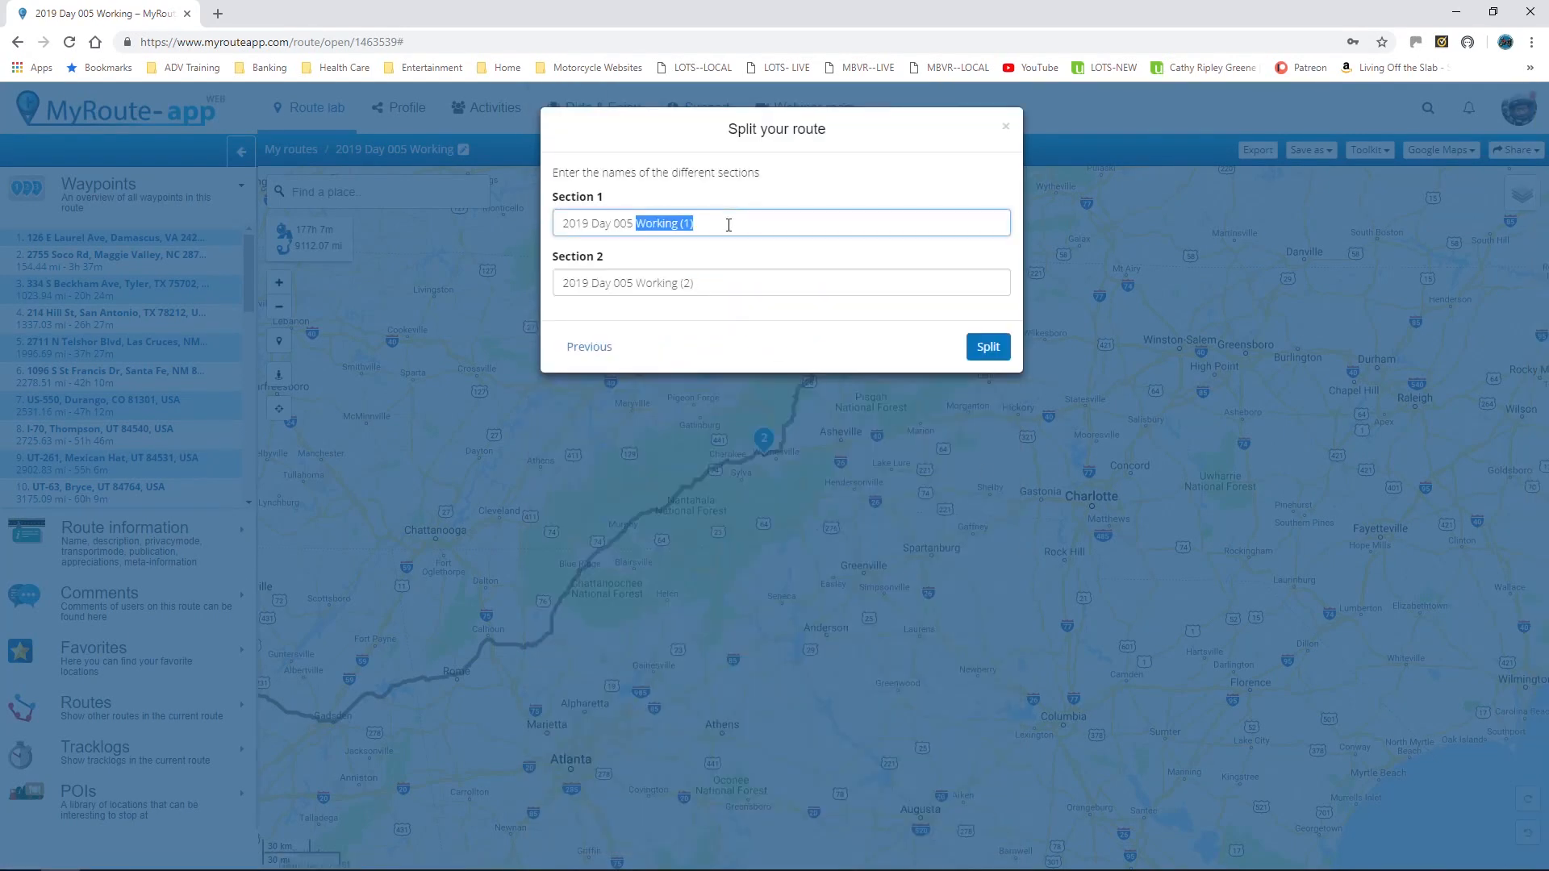
key("BackSpace")
left_click_drag(627, 283, 636, 288)
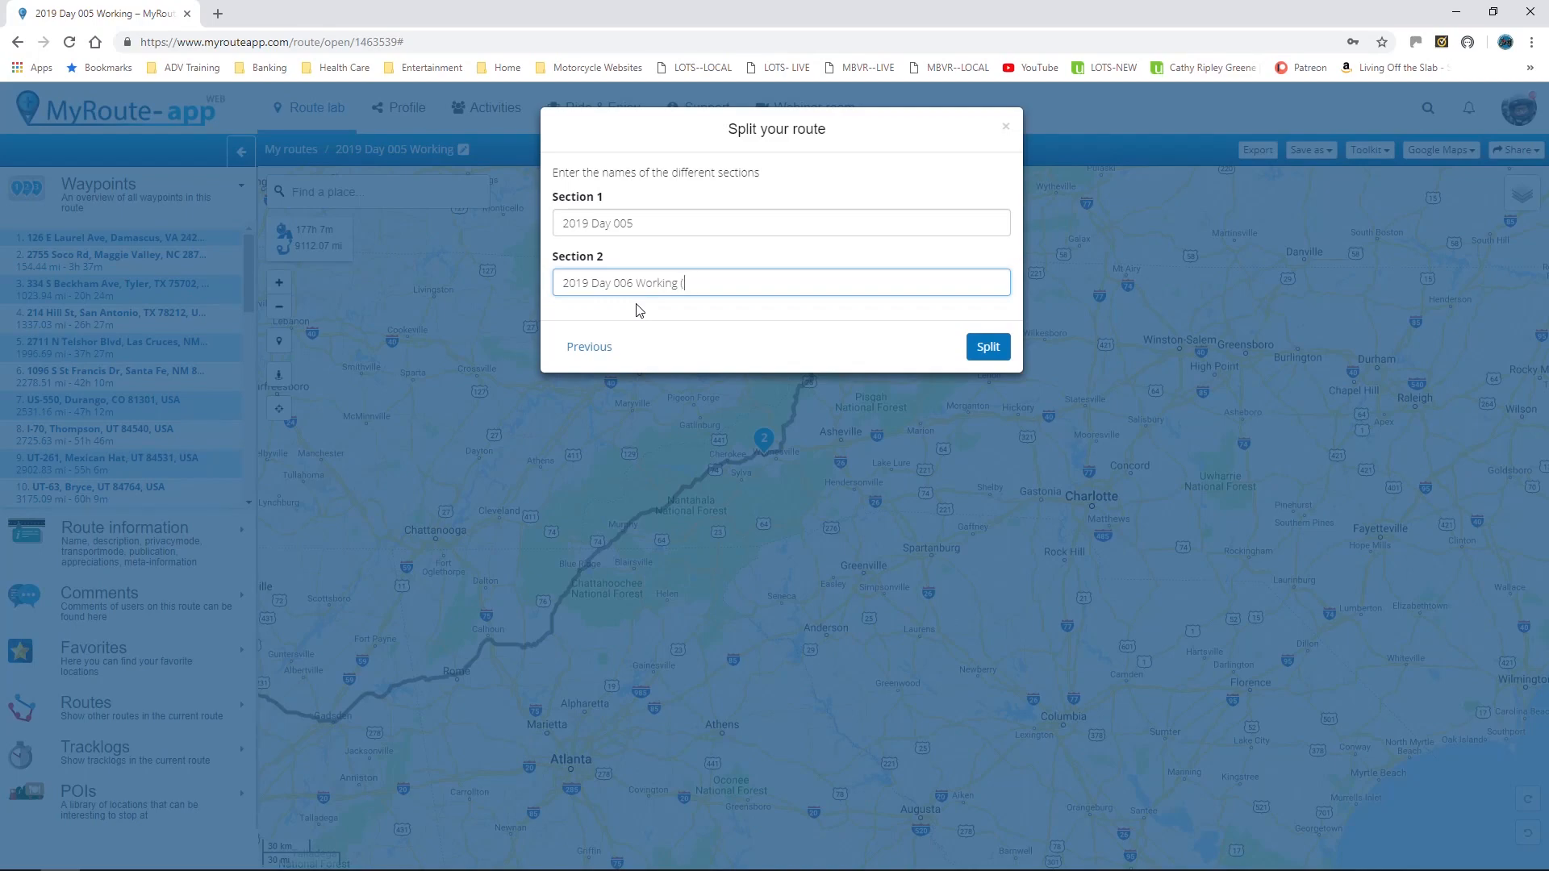
left_click(984, 348)
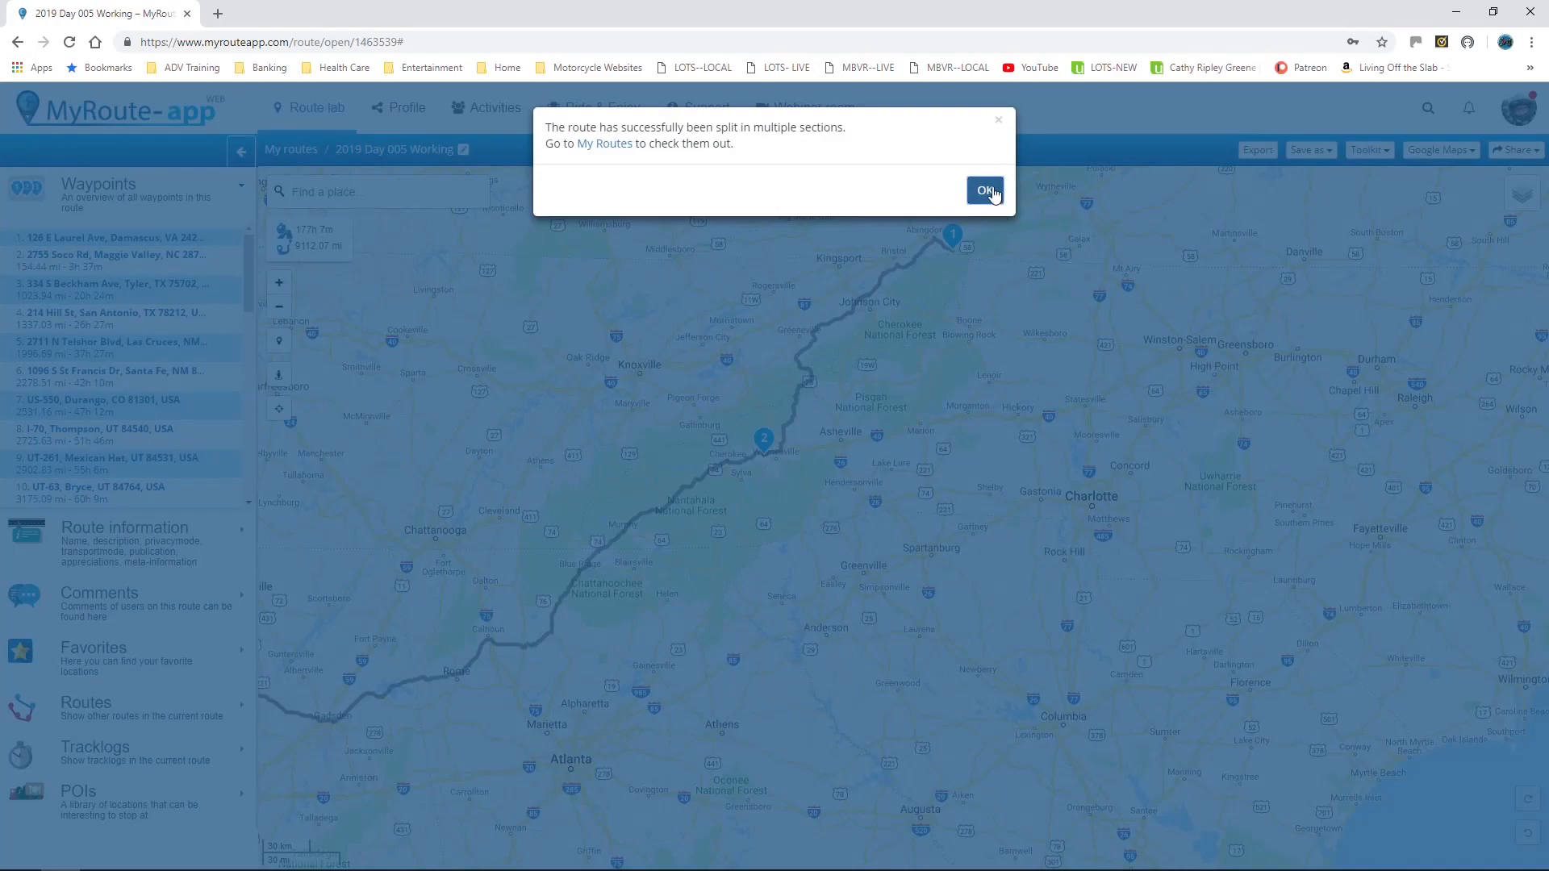
left_click(986, 190)
- Delete the 2019 Day 005 Working route from the saved routes
left_click(292, 149)
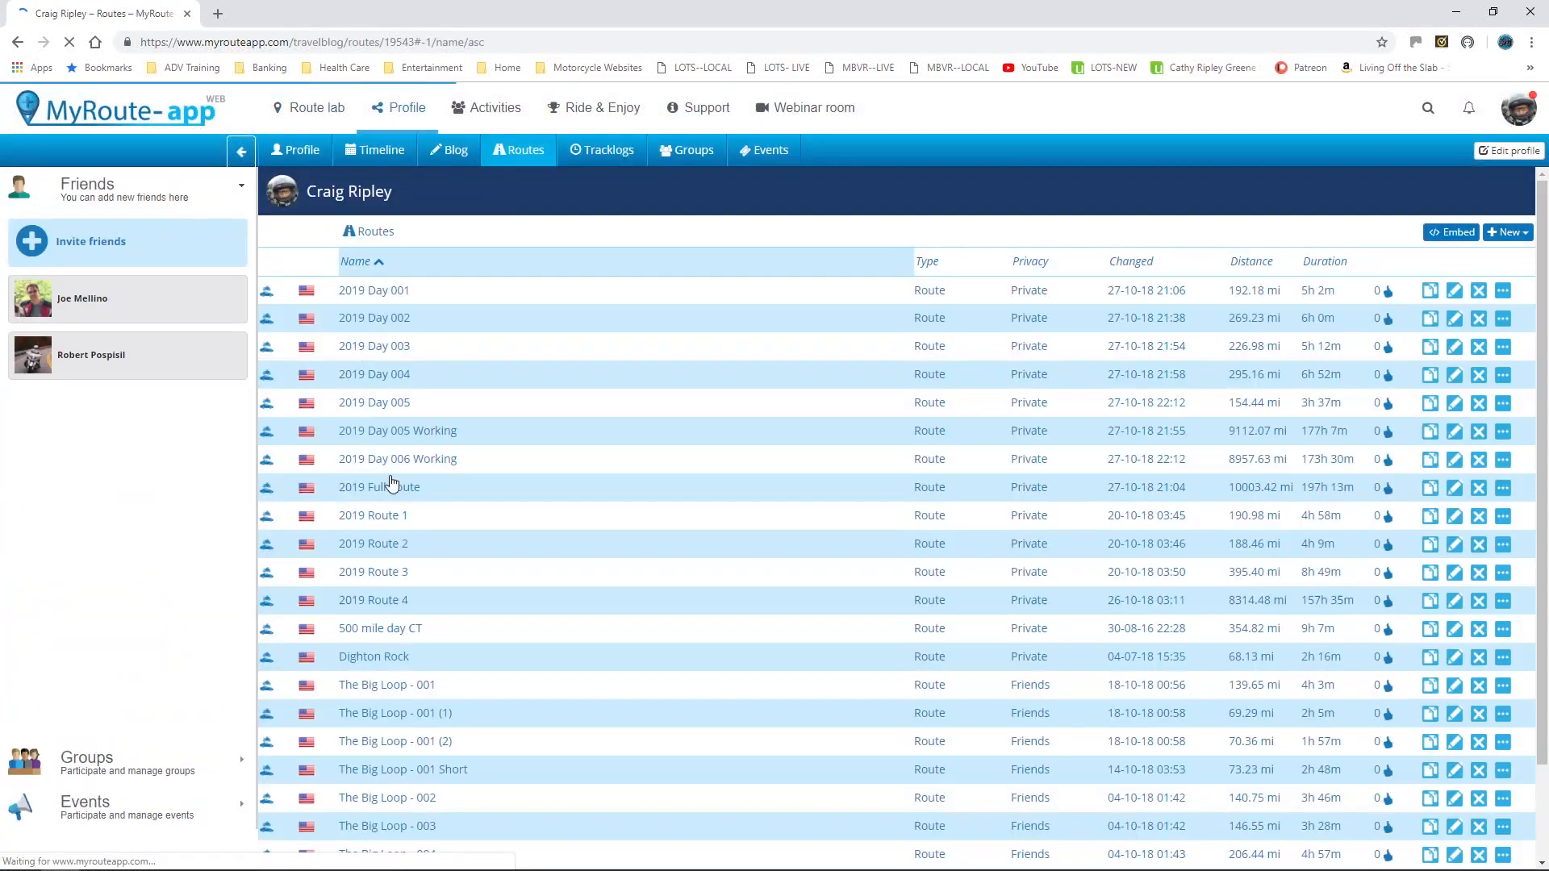
left_click(1487, 435)
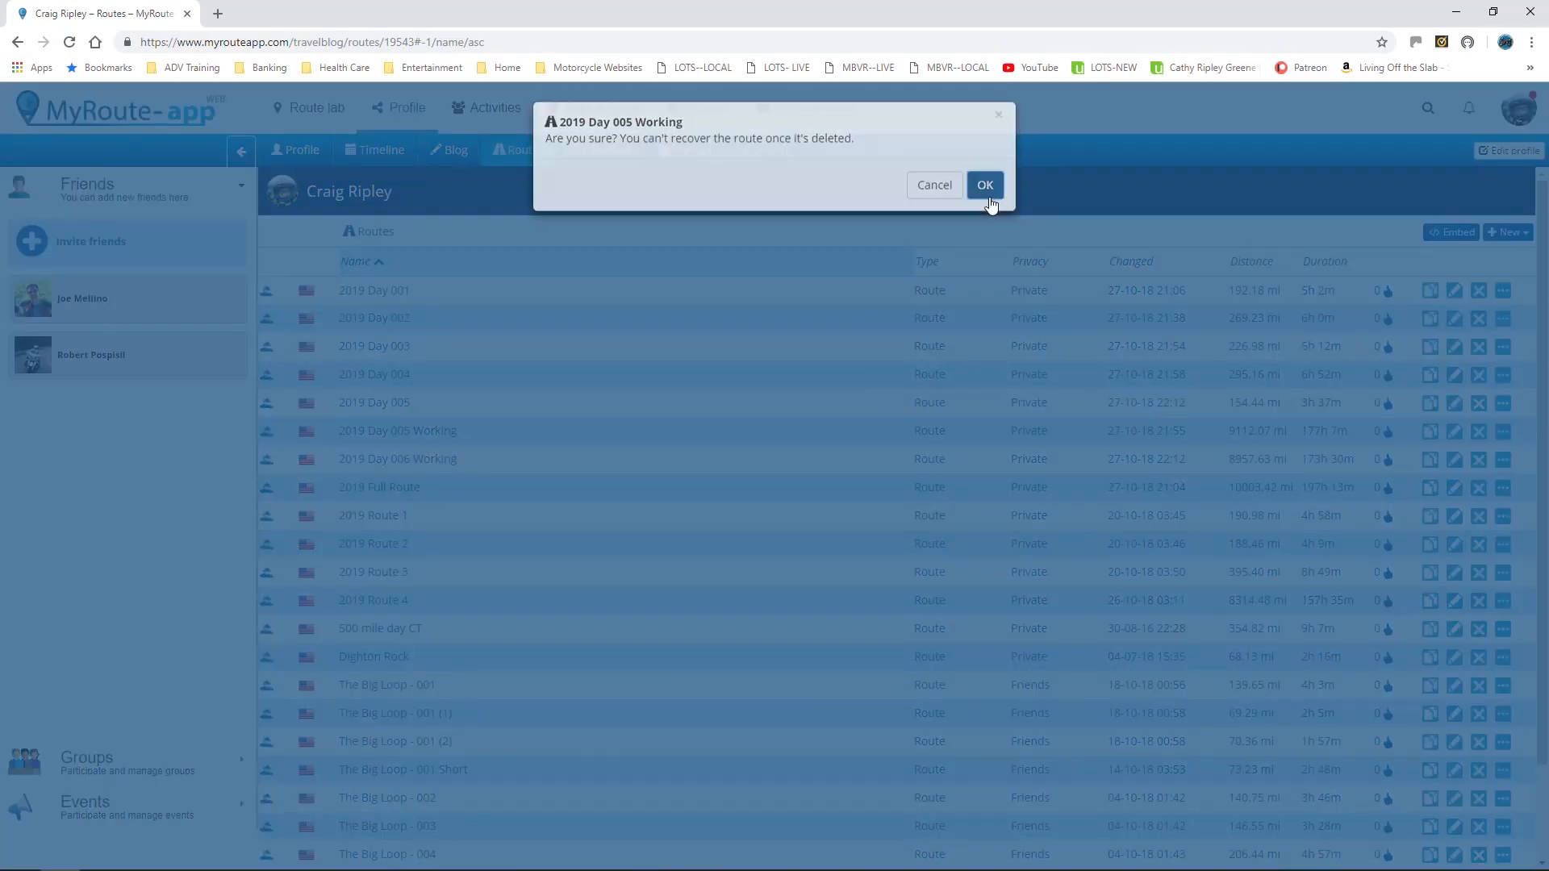
left_click(986, 192)
- Open the 2019 Day 005 route for editing at its starting waypoint in Damascus
left_click(378, 403)
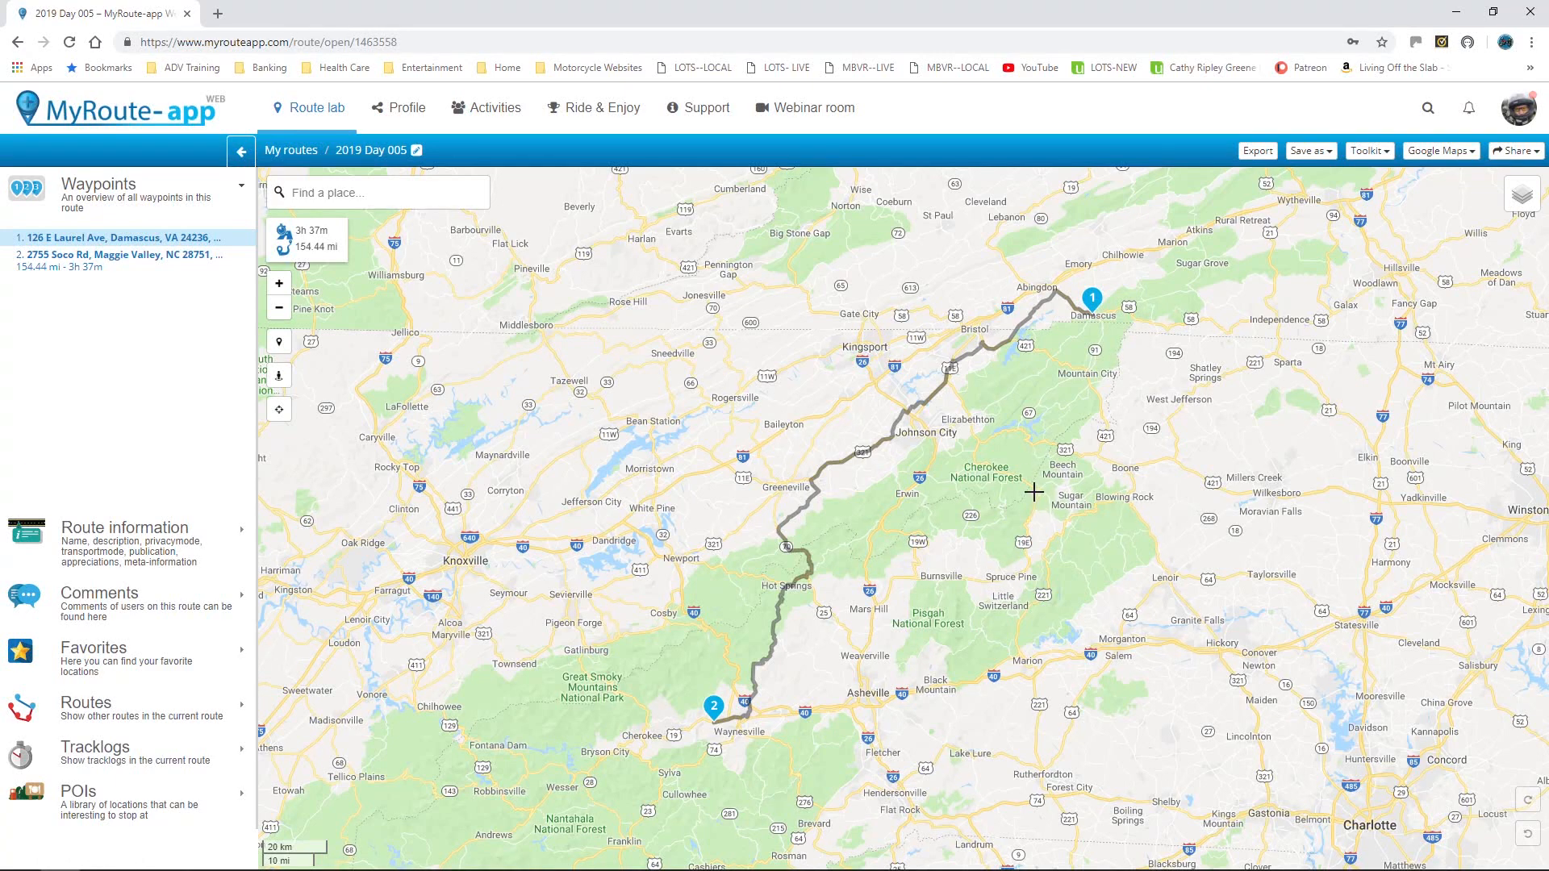
left_click_drag(1034, 491, 871, 489)
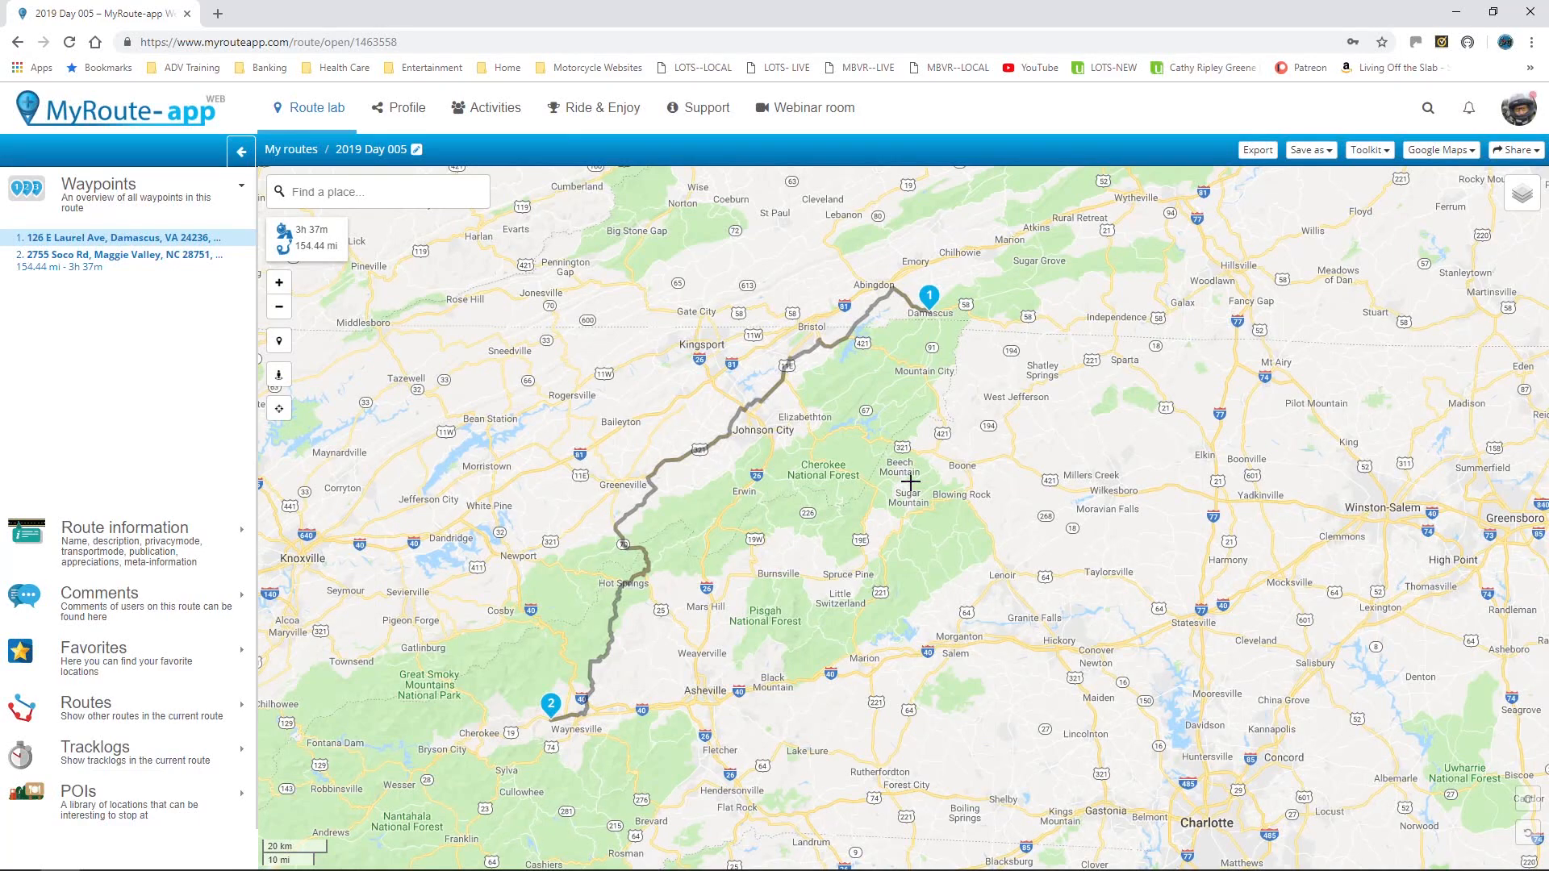
scroll(910, 482, "up", 1)
left_click_drag(919, 361, 792, 534)
scroll(793, 534, "up", 1)
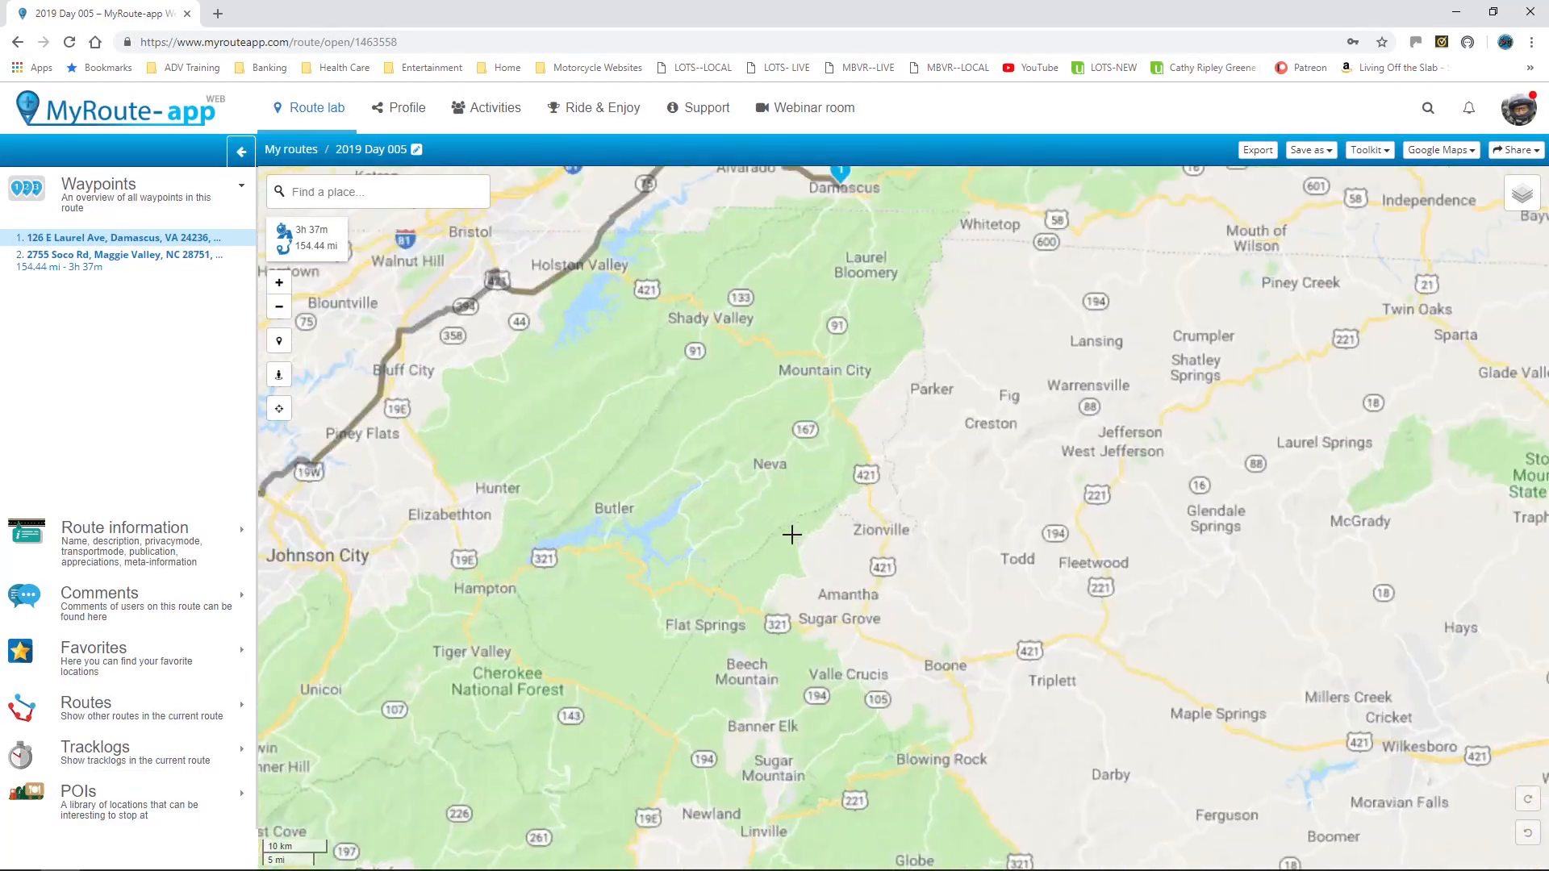
left_click_drag(851, 408, 879, 589)
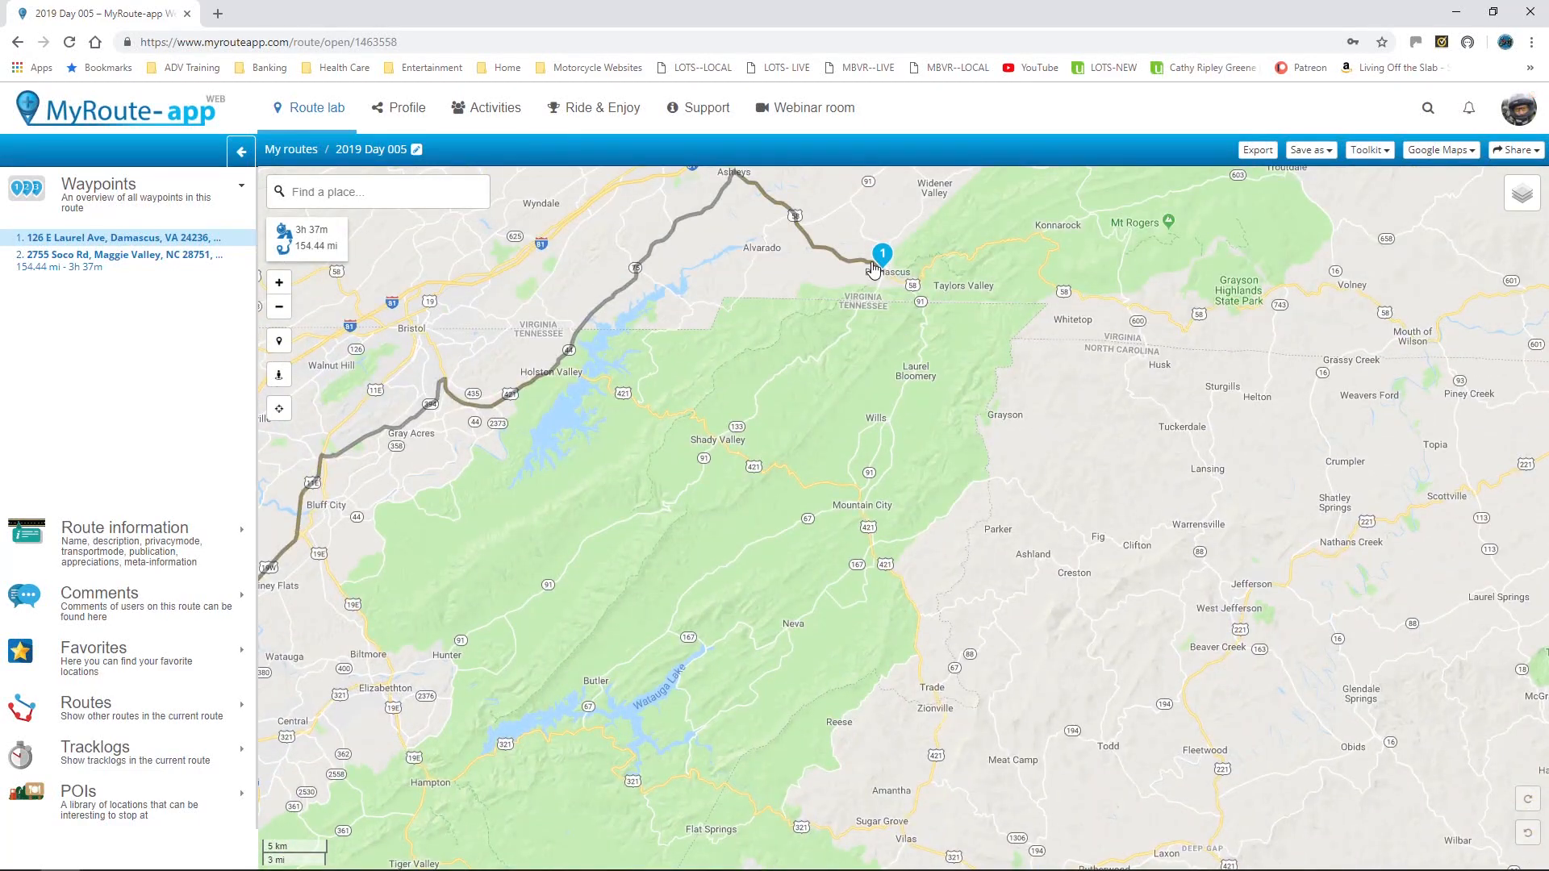
mouse_move(877, 267)
- Add a waypoint on TN-91 near Wills, between Laurel Bloomery and Mountain City, keeping the suggested name
left_click_drag(1032, 399, 869, 448)
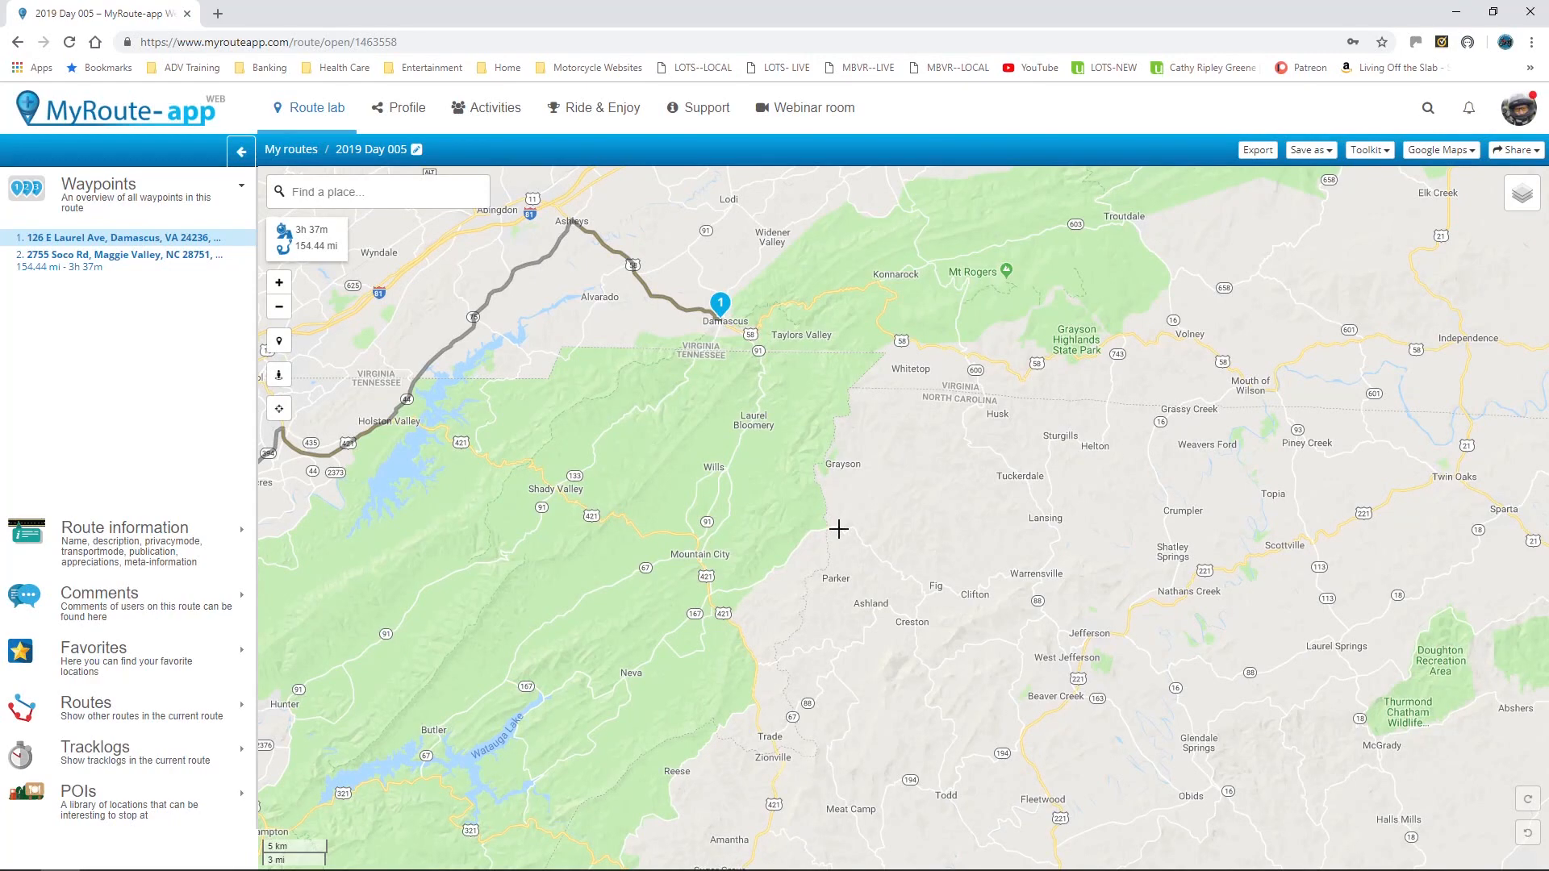
left_click_drag(829, 523, 955, 511)
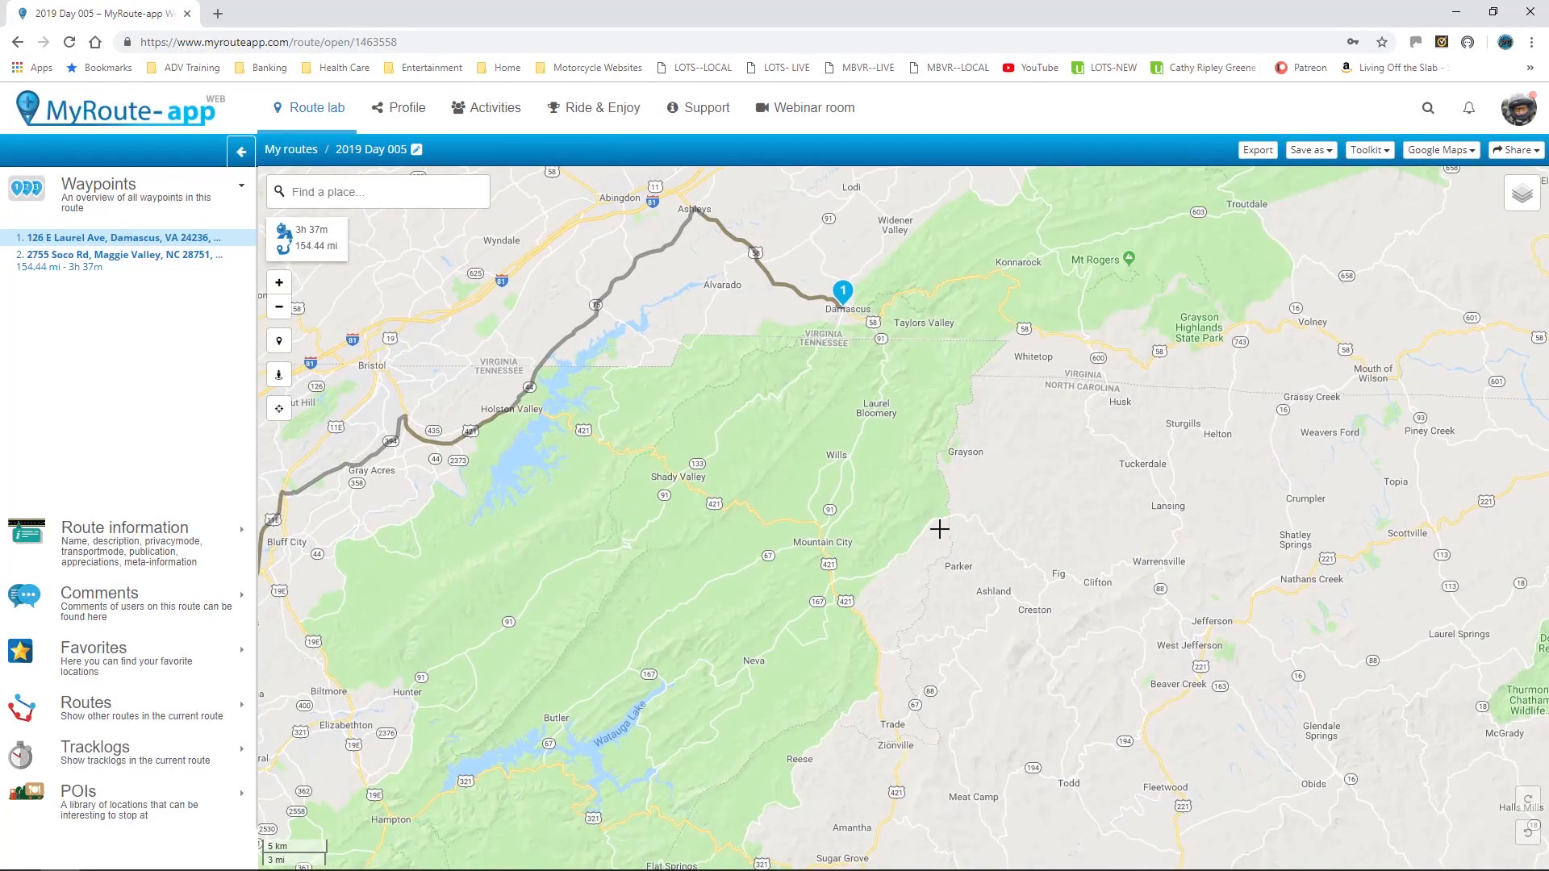
left_click_drag(869, 484, 997, 511)
scroll(997, 511, "up", 1)
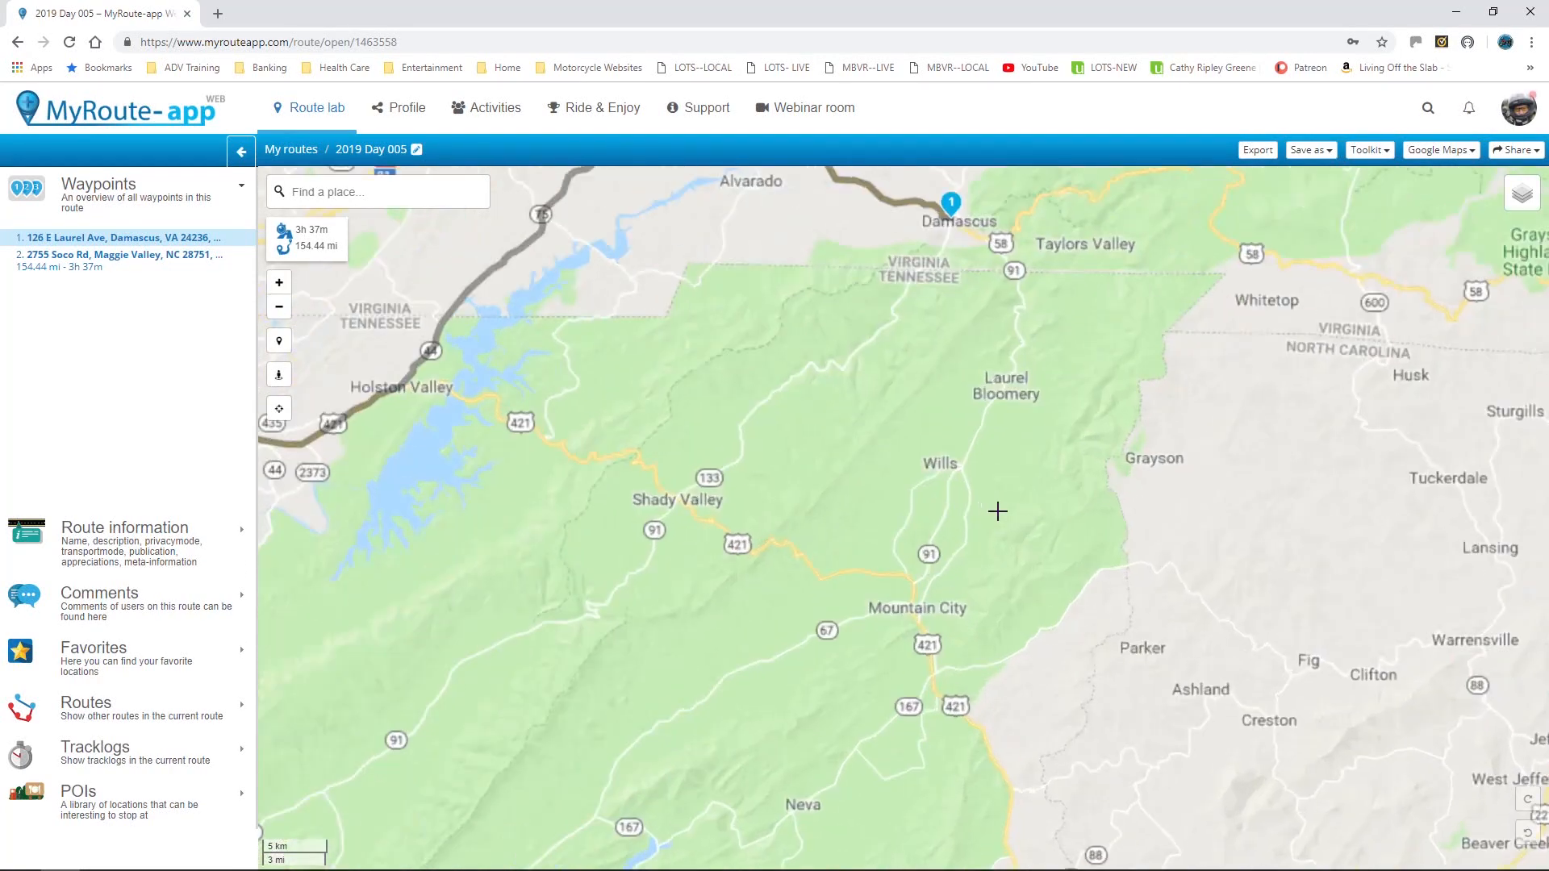
left_click_drag(874, 413, 1069, 514)
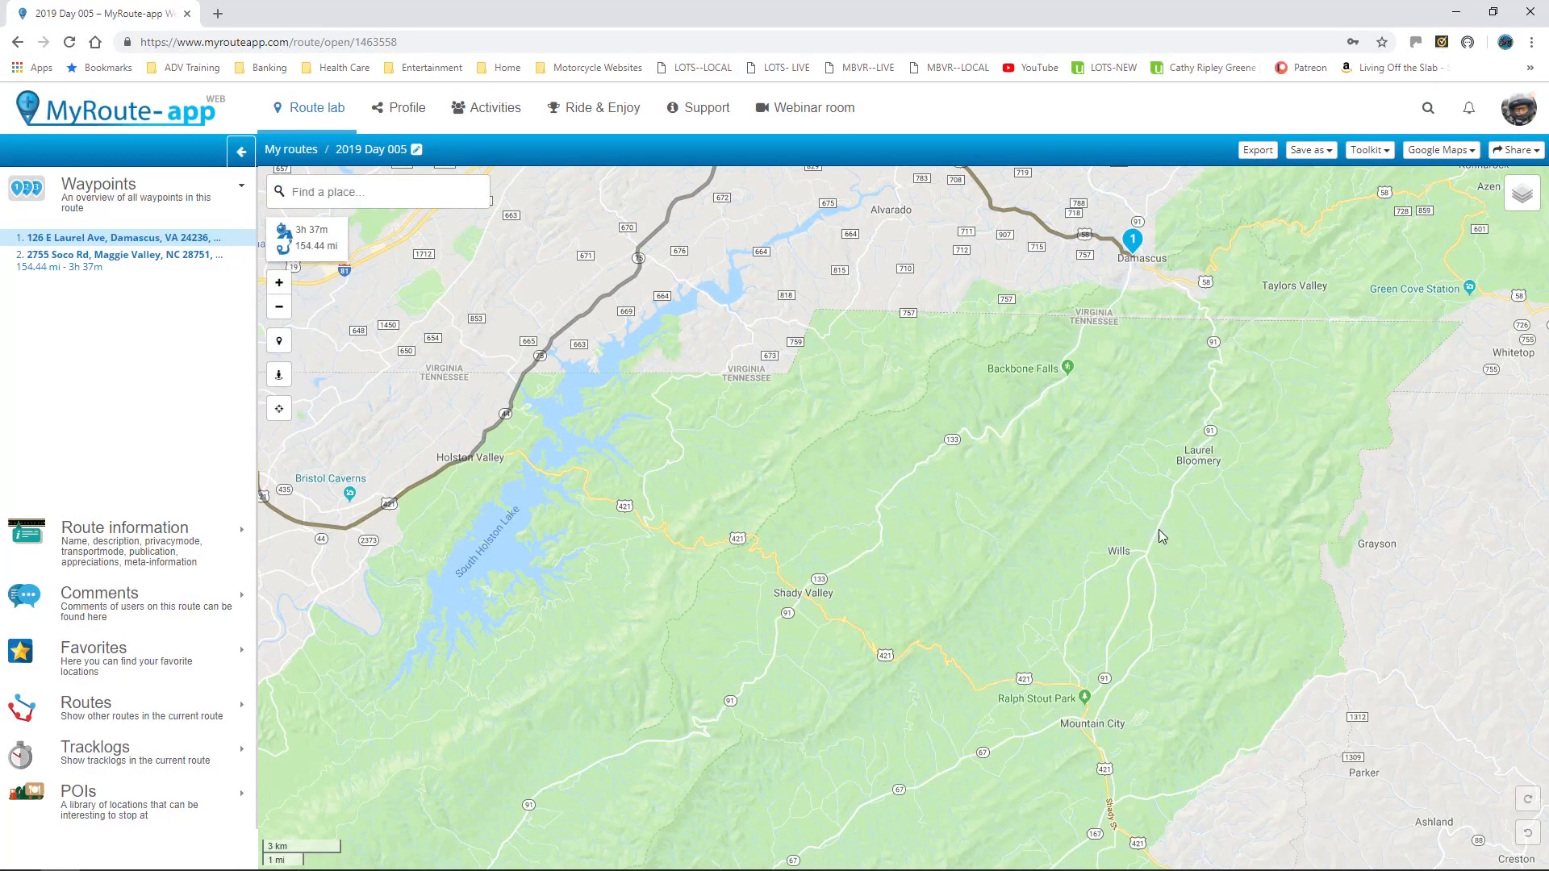
left_click(1160, 537)
left_click(986, 229)
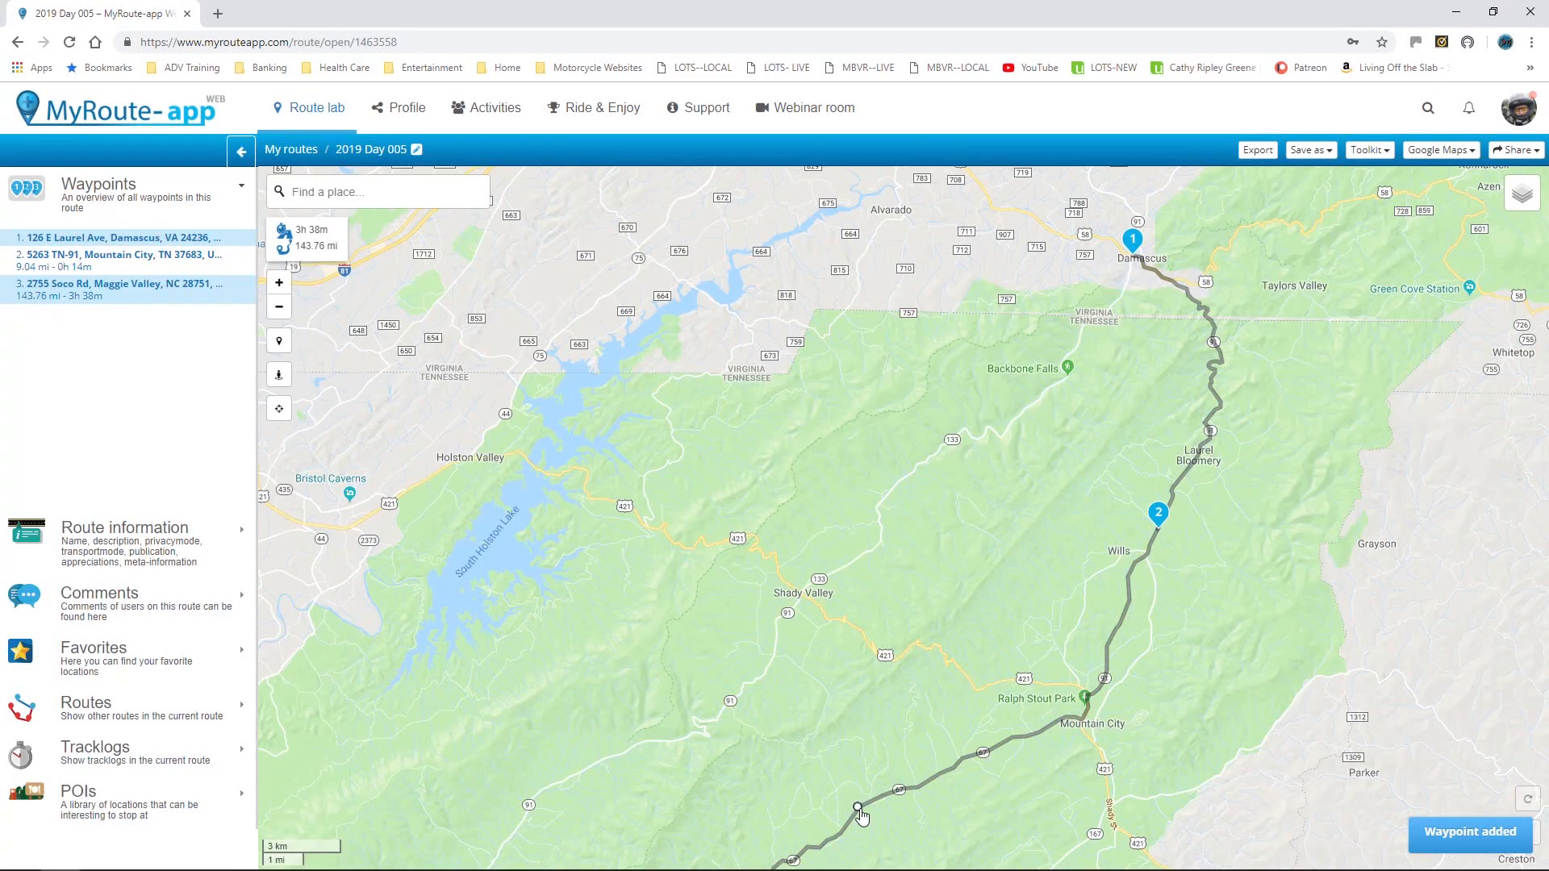
- Reroute along US-421 with waypoints at Shady Valley and just past South Holston Lake near Holston Valley, keeping the suggested names
left_click(805, 598)
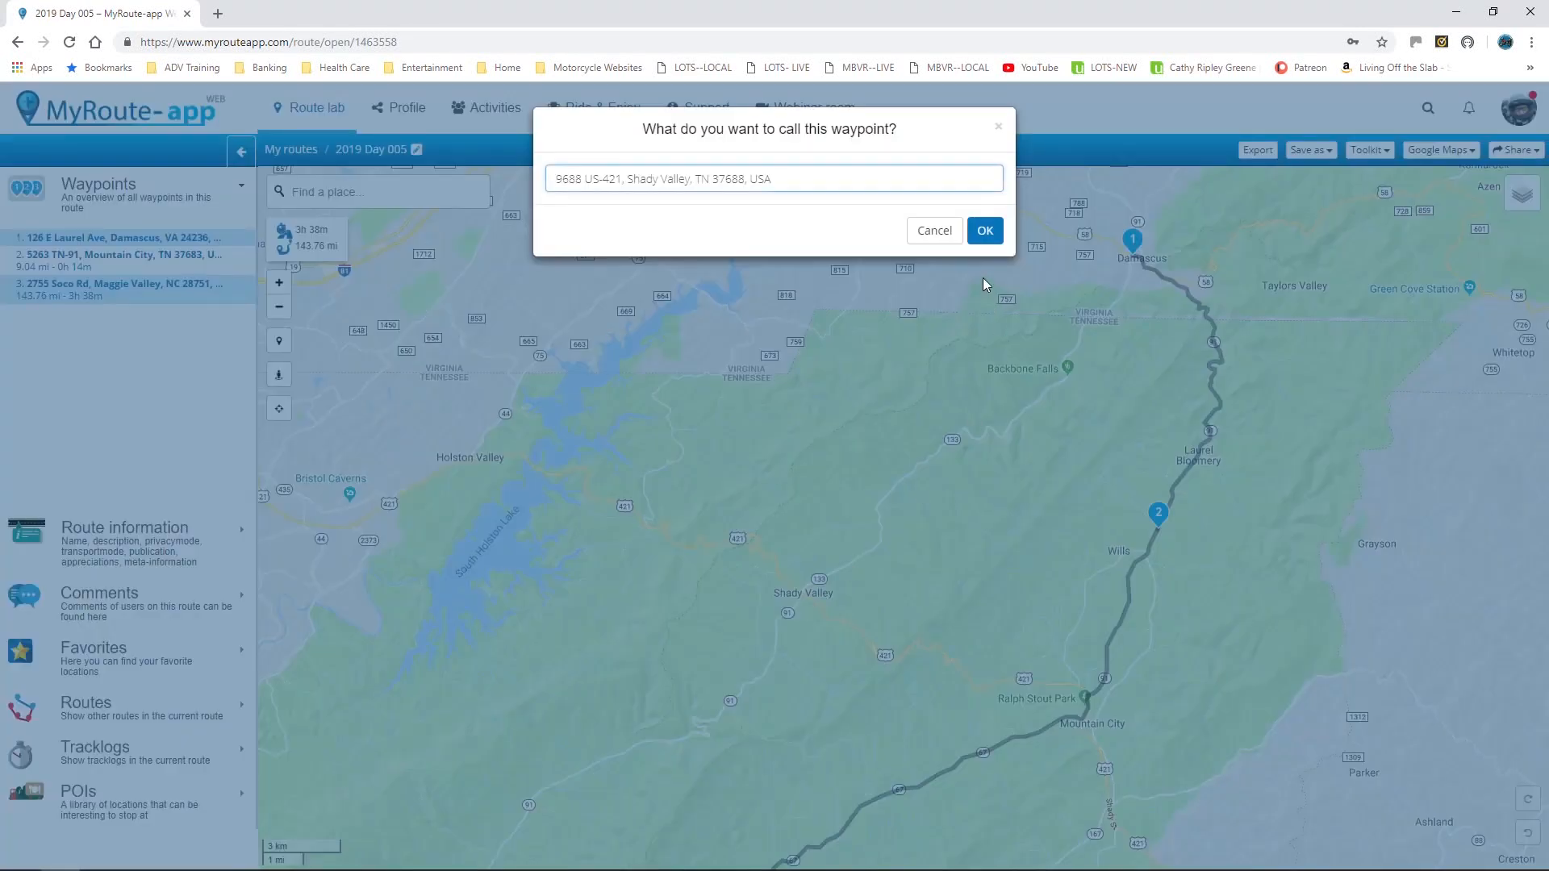
left_click(985, 231)
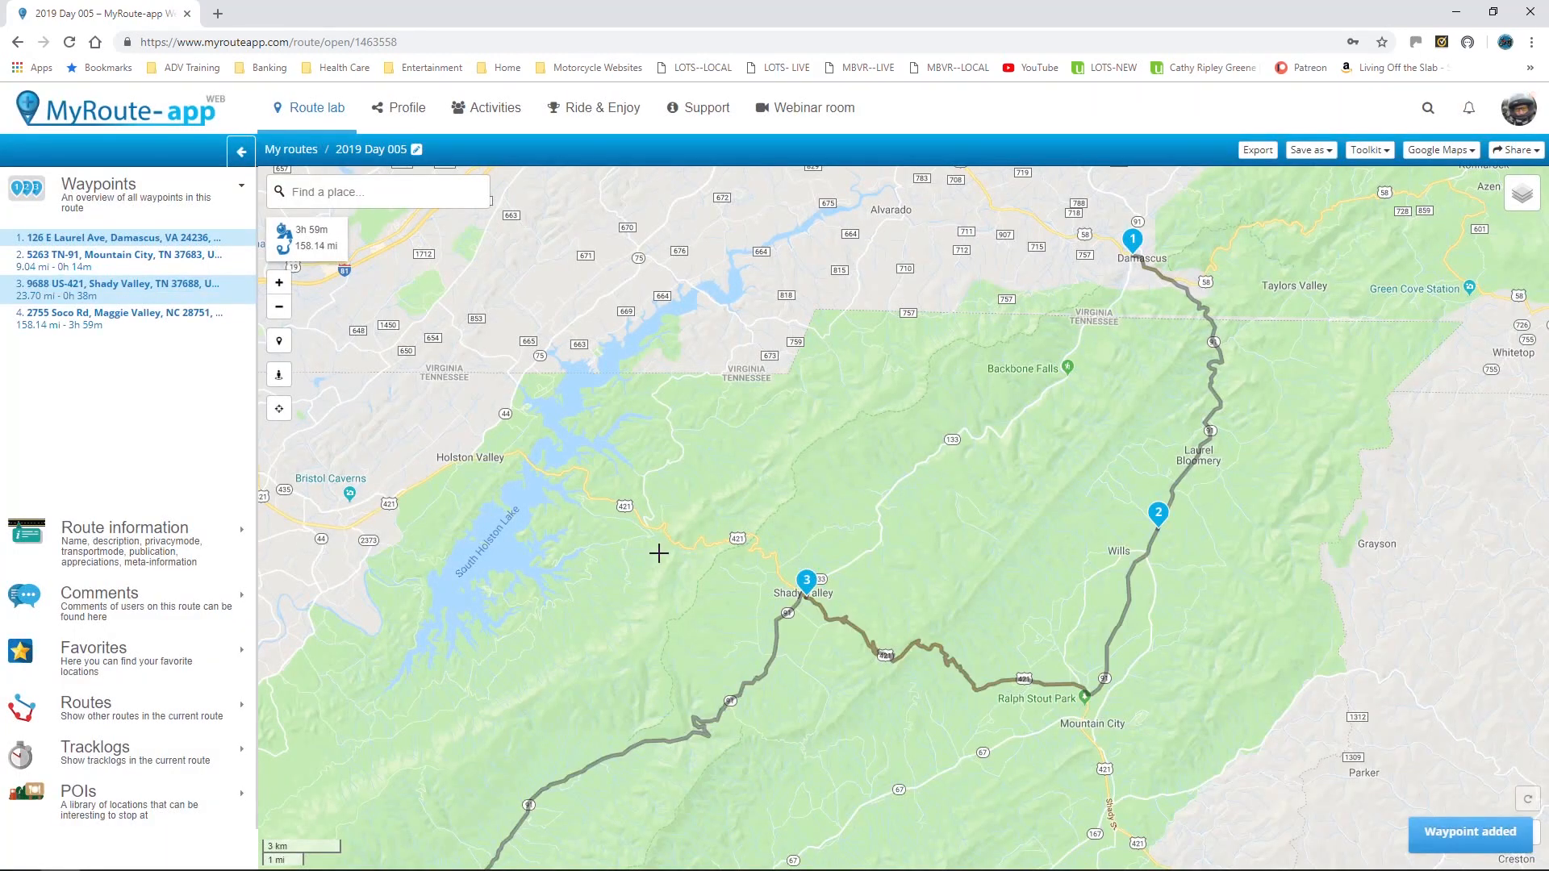
left_click_drag(563, 626, 802, 534)
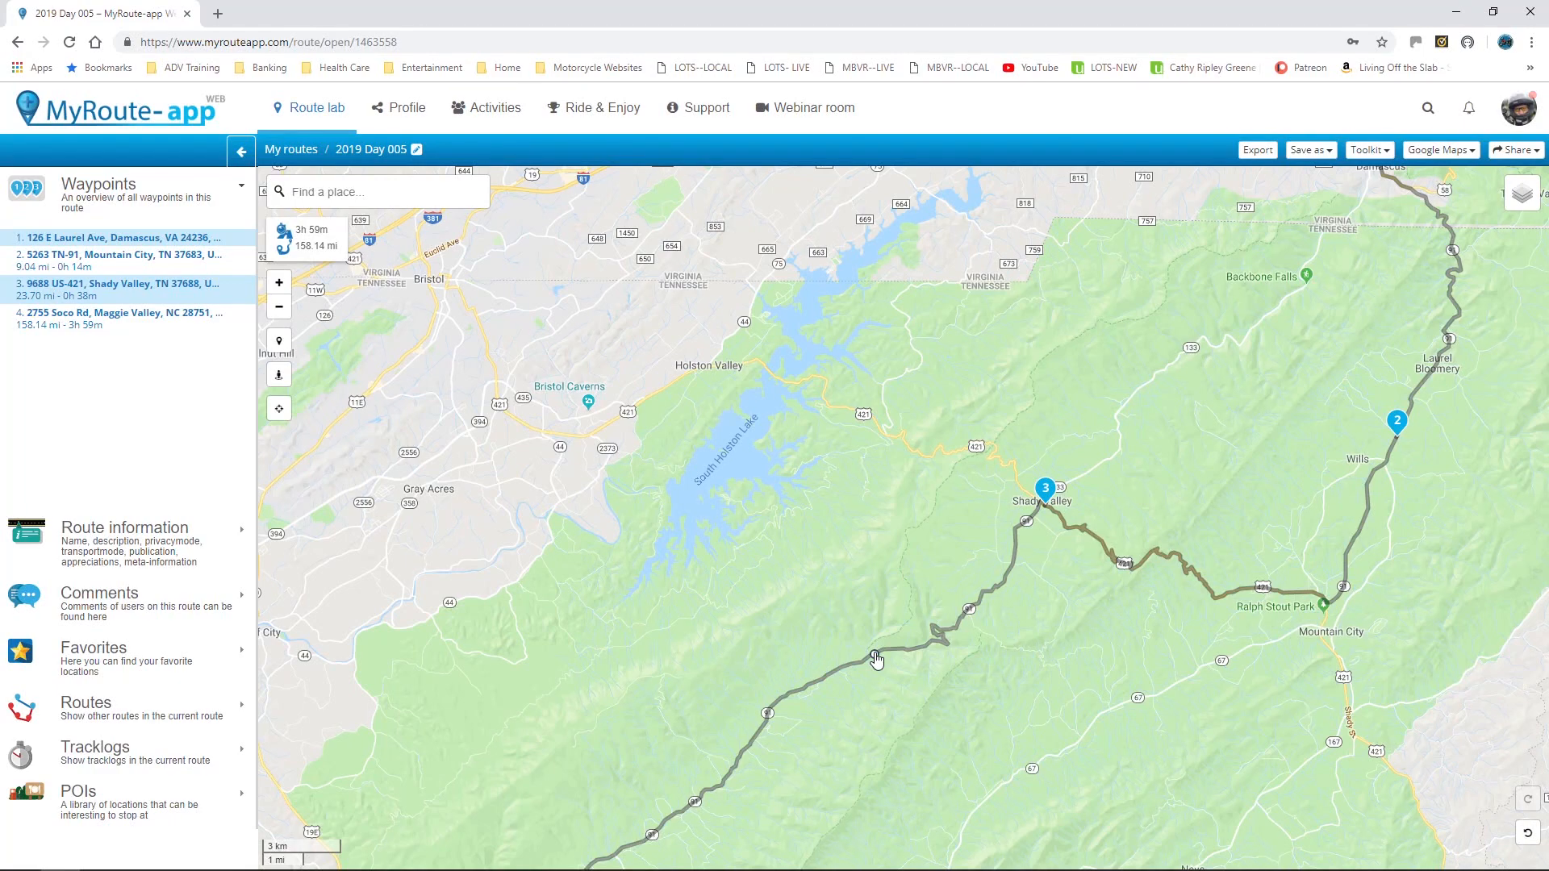
left_click_drag(875, 655, 672, 382)
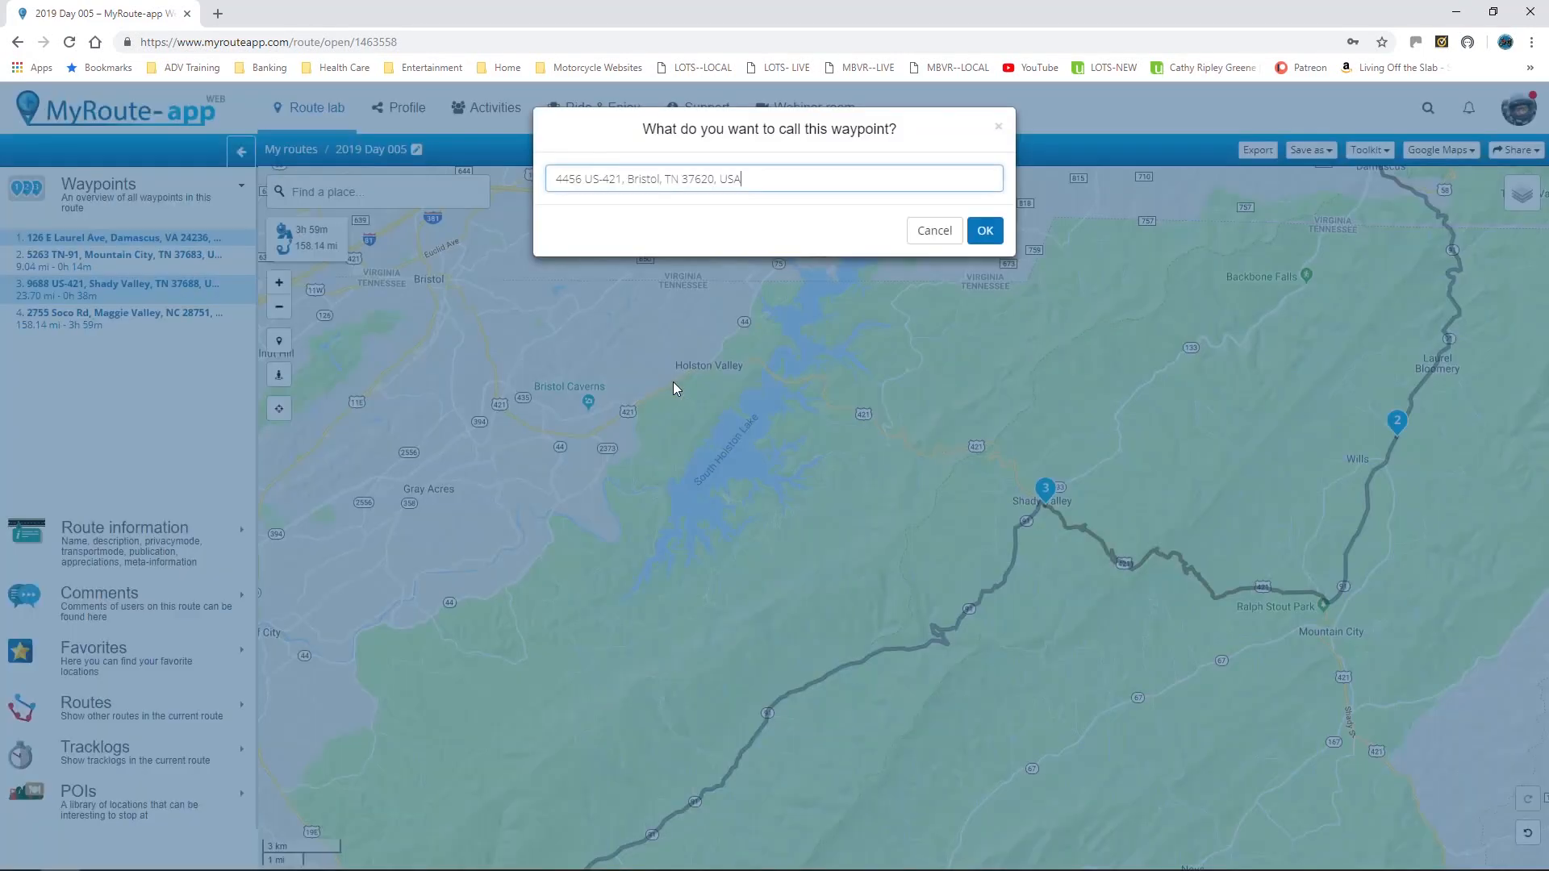
left_click(984, 230)
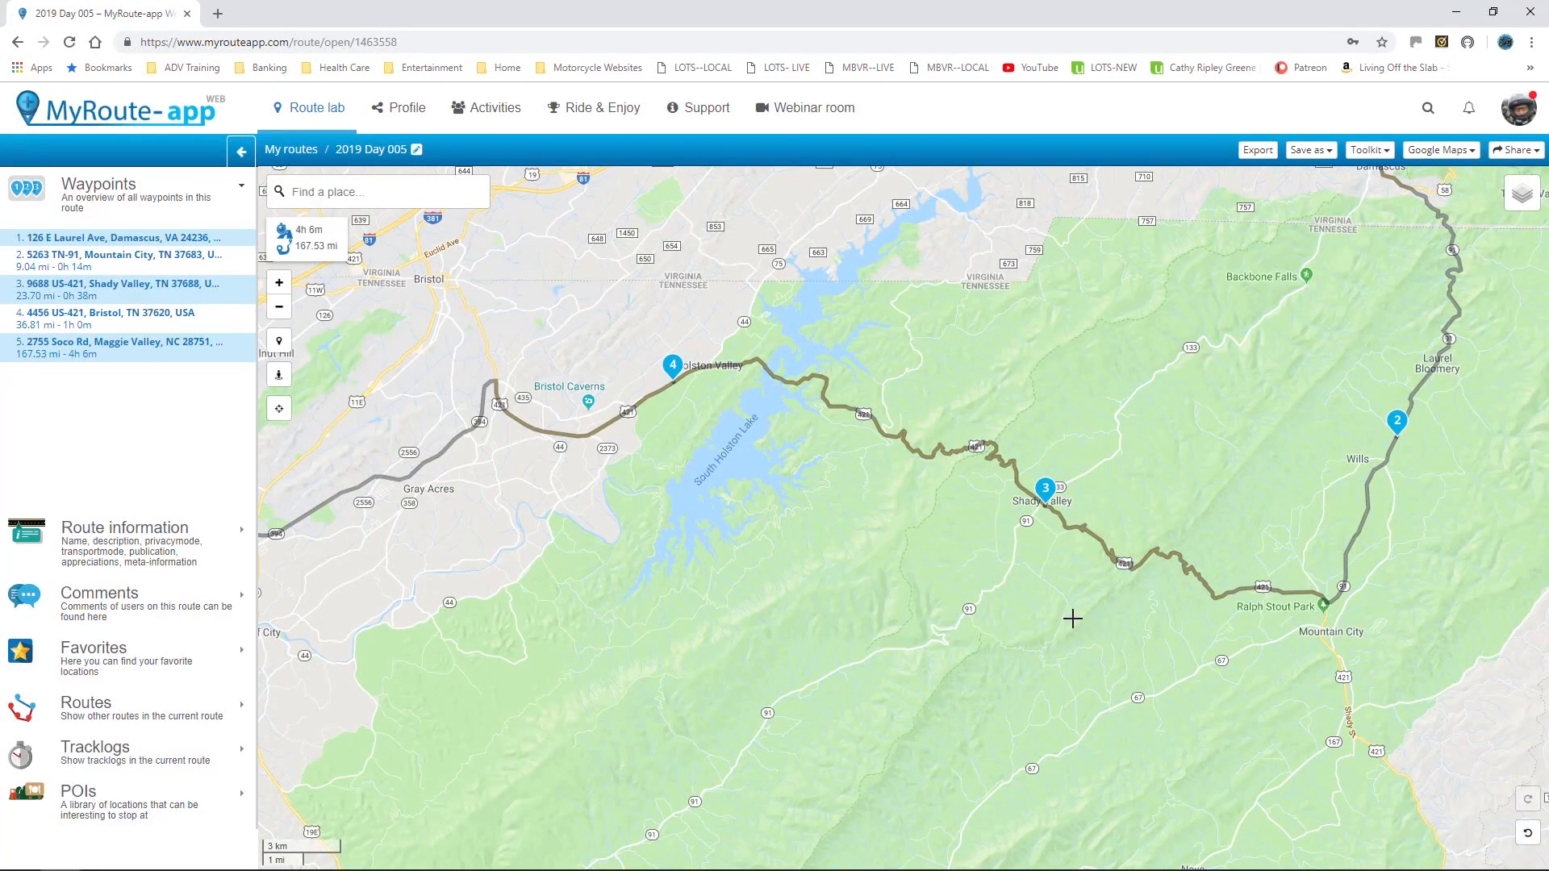
- Reposition waypoint 2 onto TN-91 just north of Jims Towing & Roadside Assistance, keeping the suggested name
left_click_drag(1085, 617, 864, 632)
scroll(1193, 463, "up", 3)
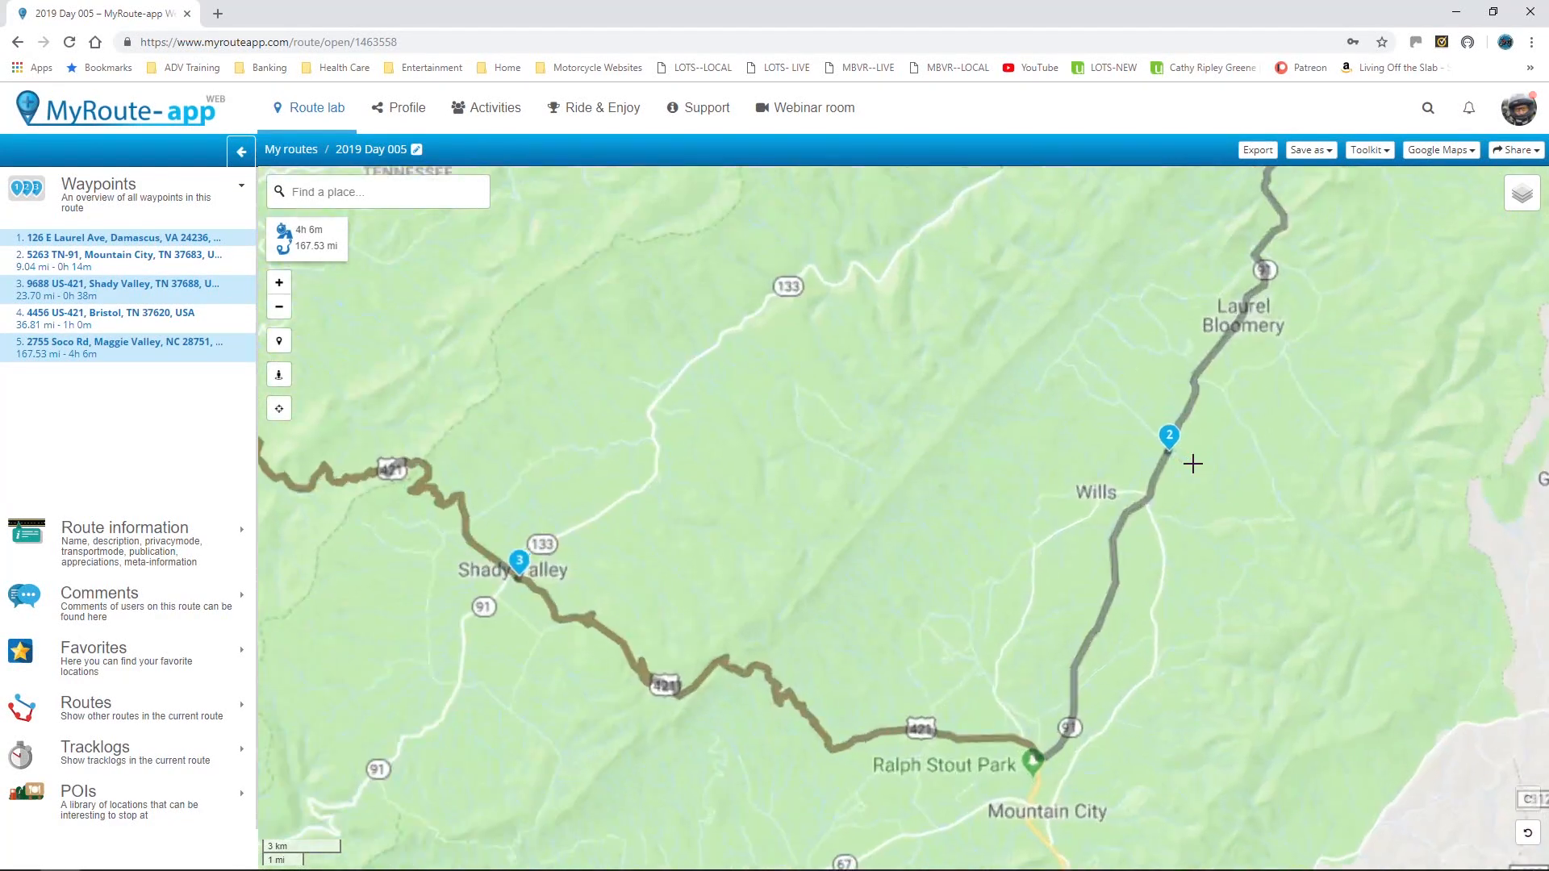
scroll(1189, 463, "up", 1)
scroll(1014, 358, "up", 1)
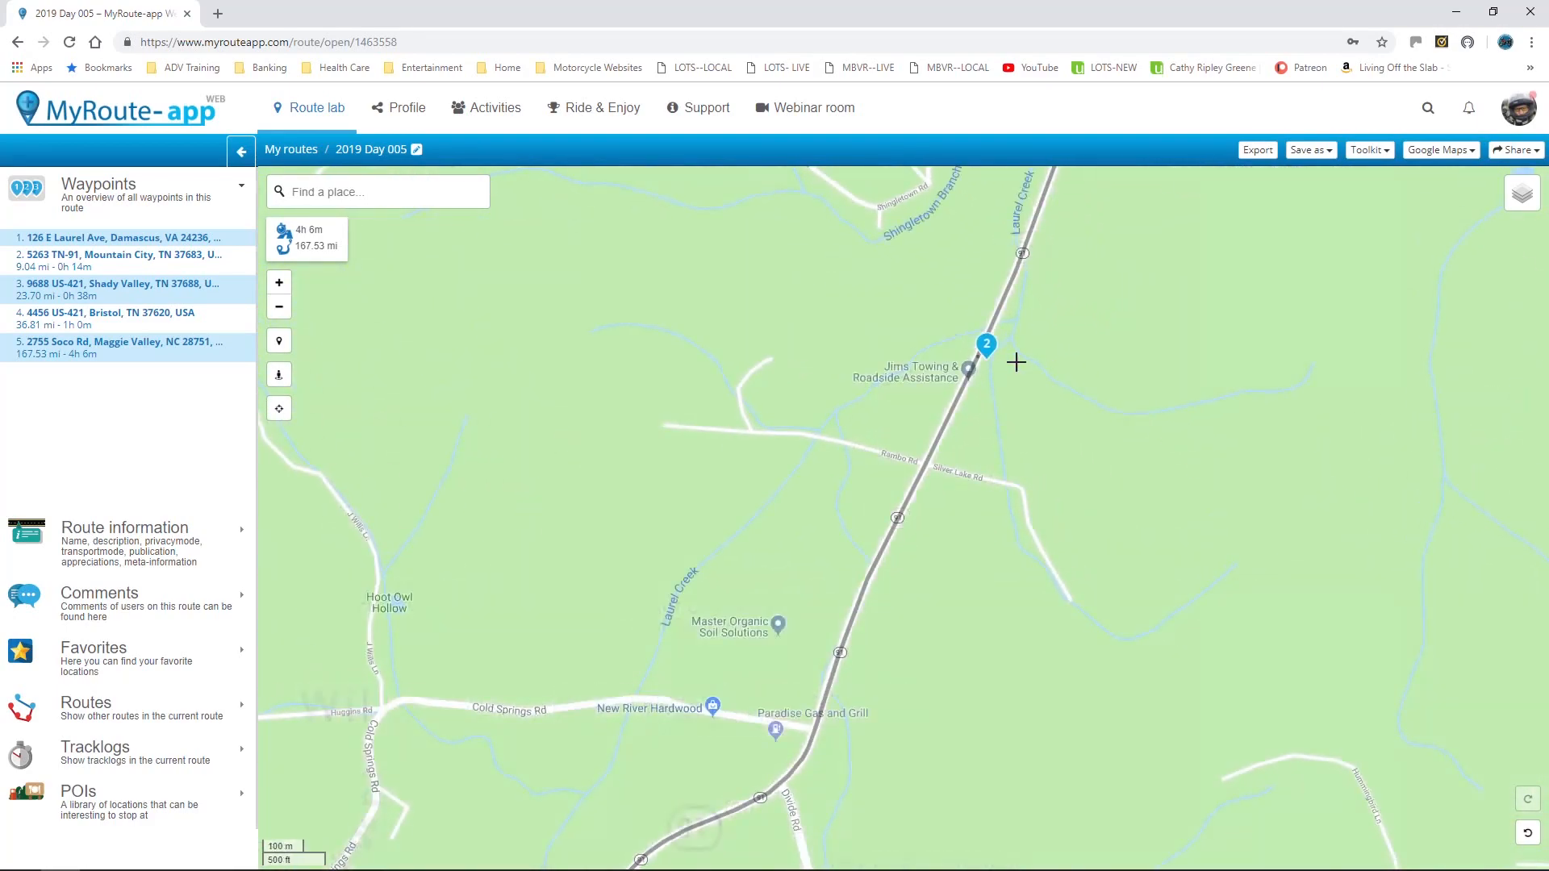
left_click_drag(993, 351, 986, 347)
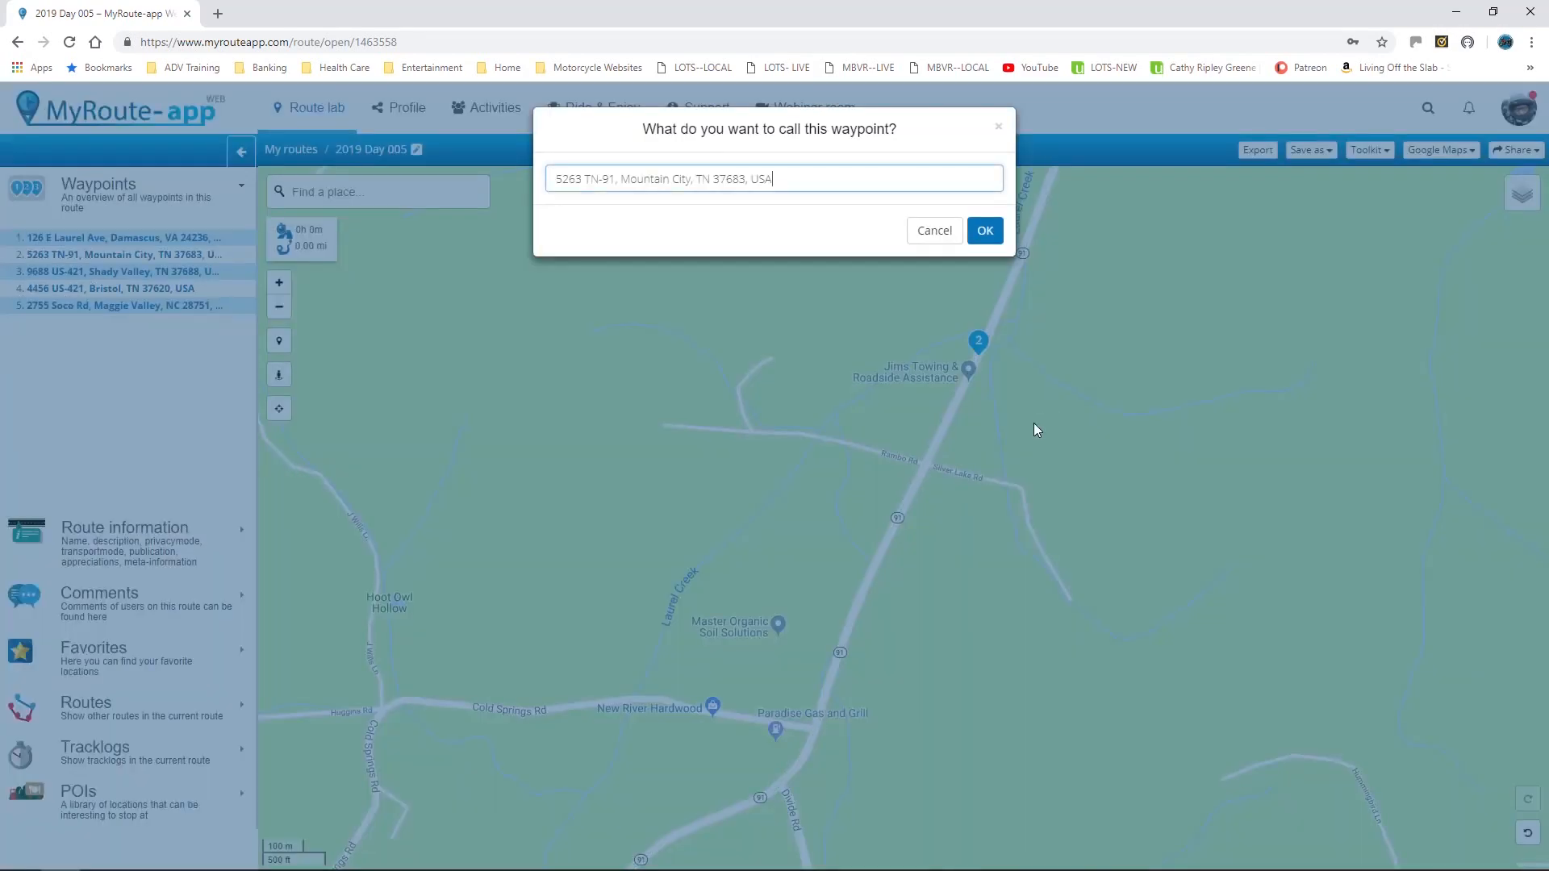
left_click(985, 231)
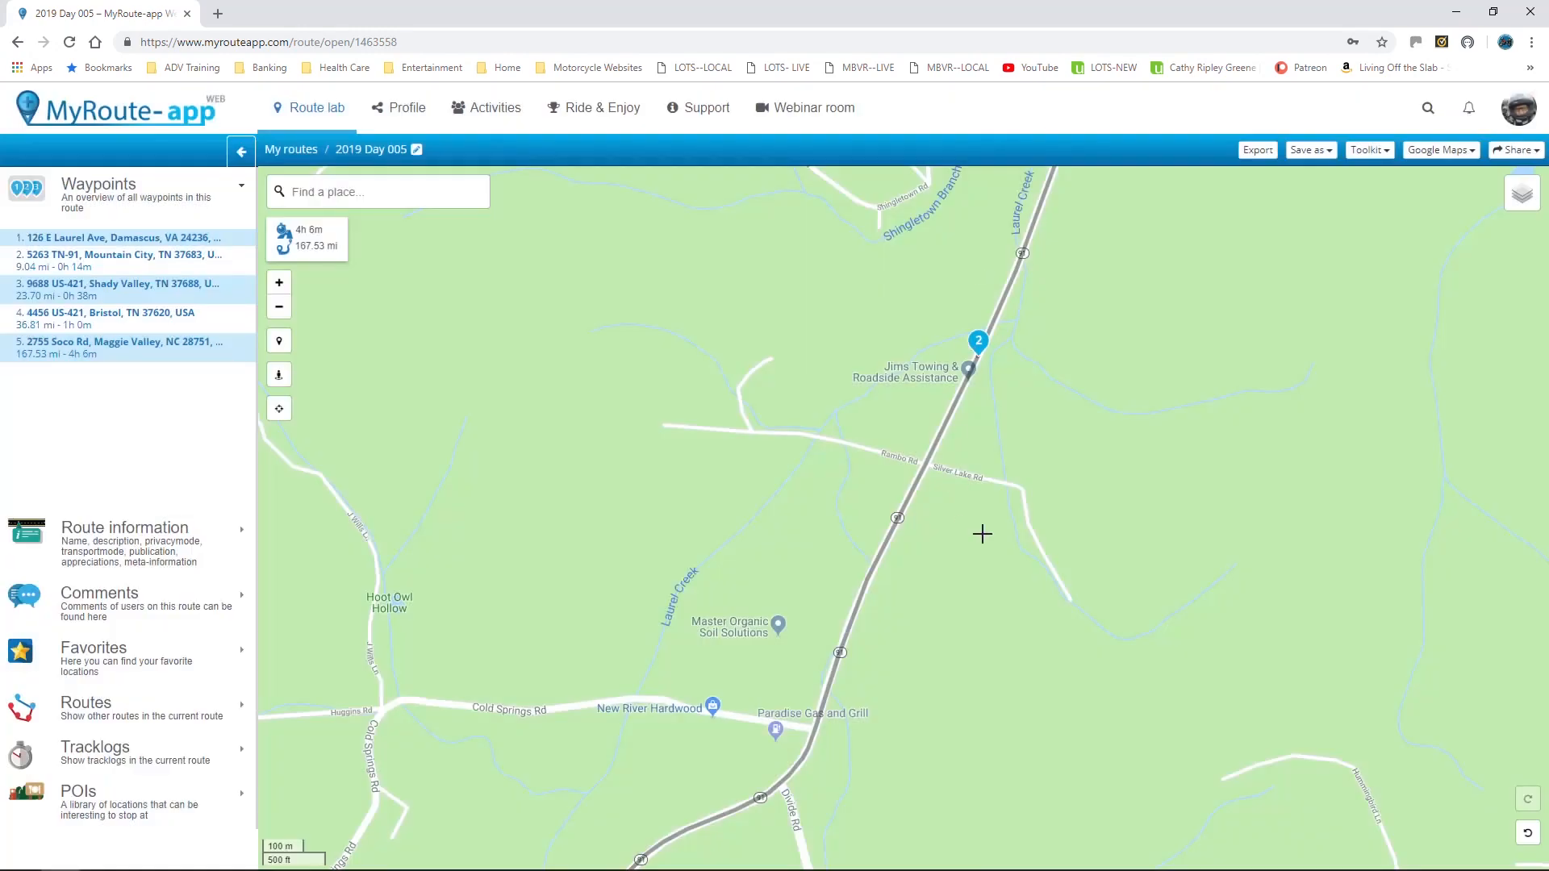
- Move waypoint 3 along US-421 to the Shady Valley Country Store near the TN-133 junction, keeping the suggested name
scroll(982, 533, "down", 3)
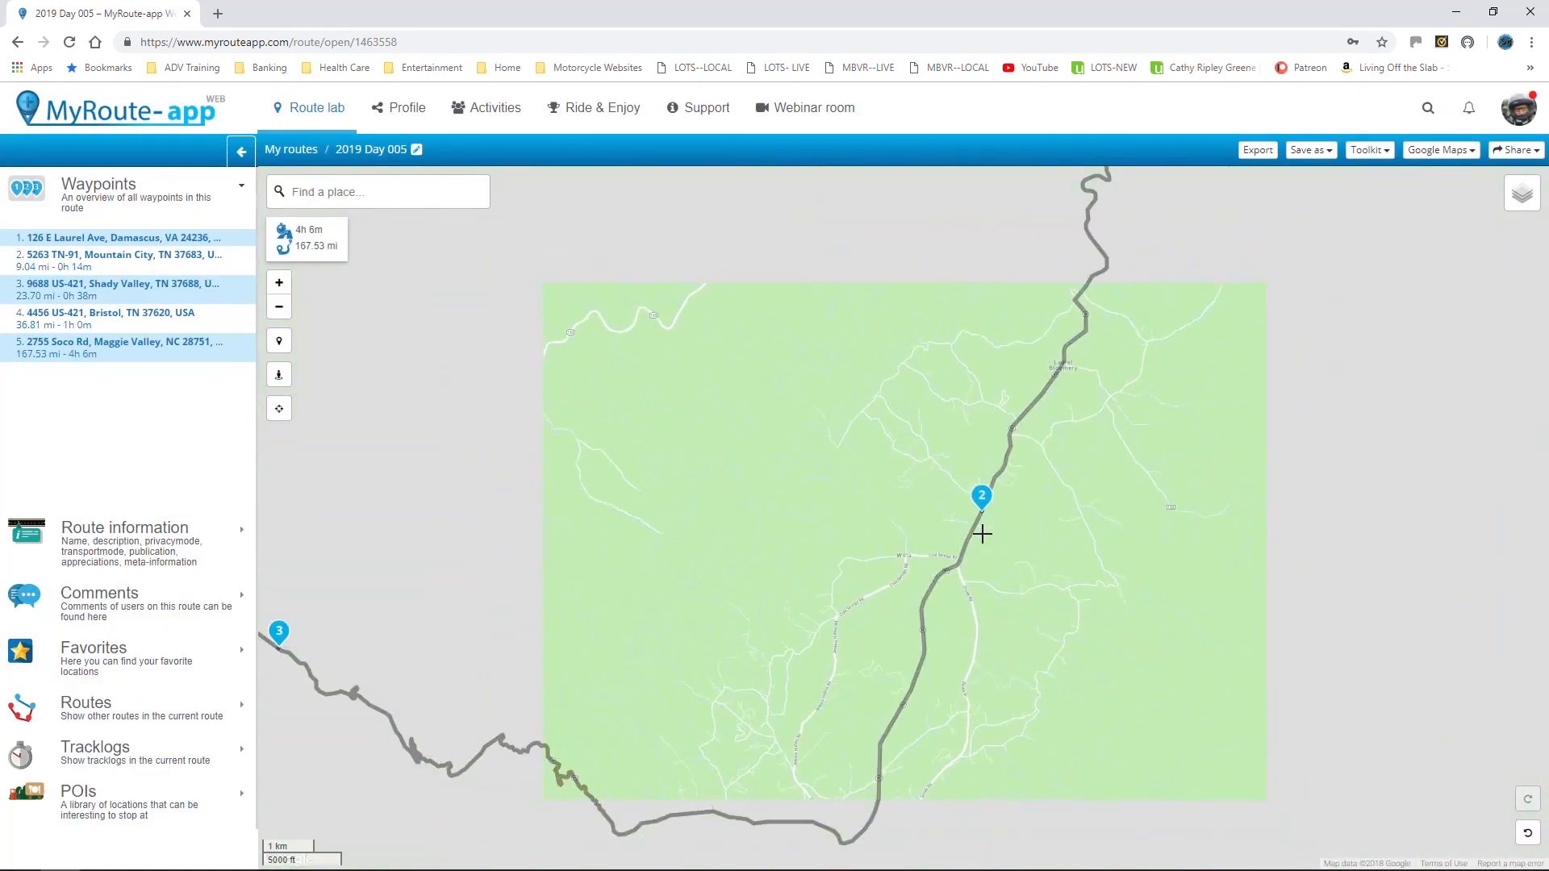
scroll(982, 533, "down", 1)
left_click_drag(883, 493, 1059, 482)
scroll(865, 578, "up", 2)
scroll(866, 578, "down", 1)
left_click_drag(923, 647, 803, 529)
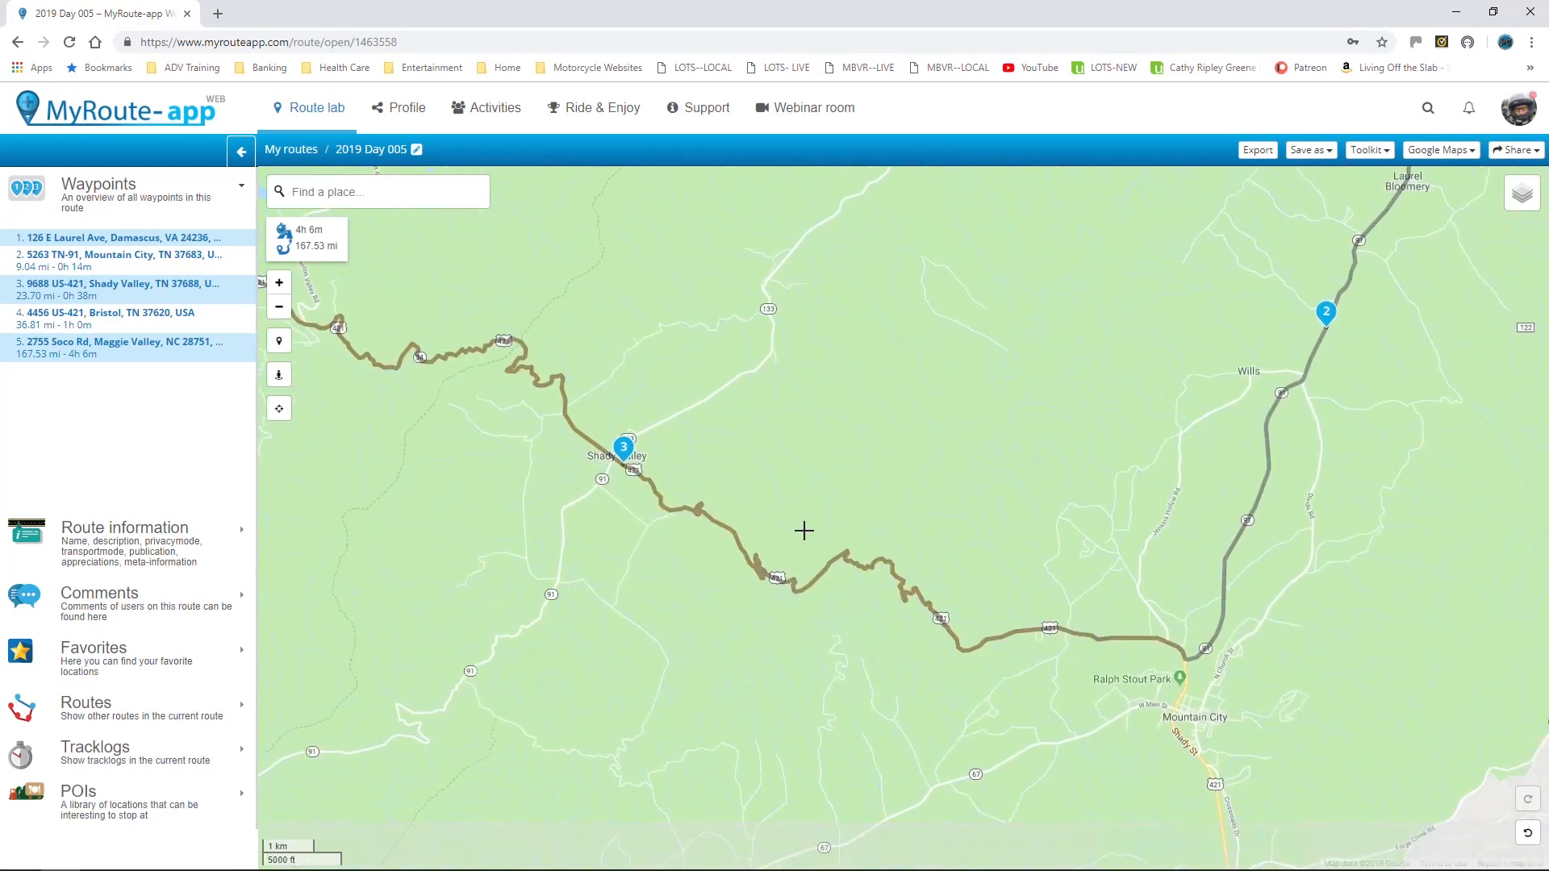
scroll(804, 530, "up", 1)
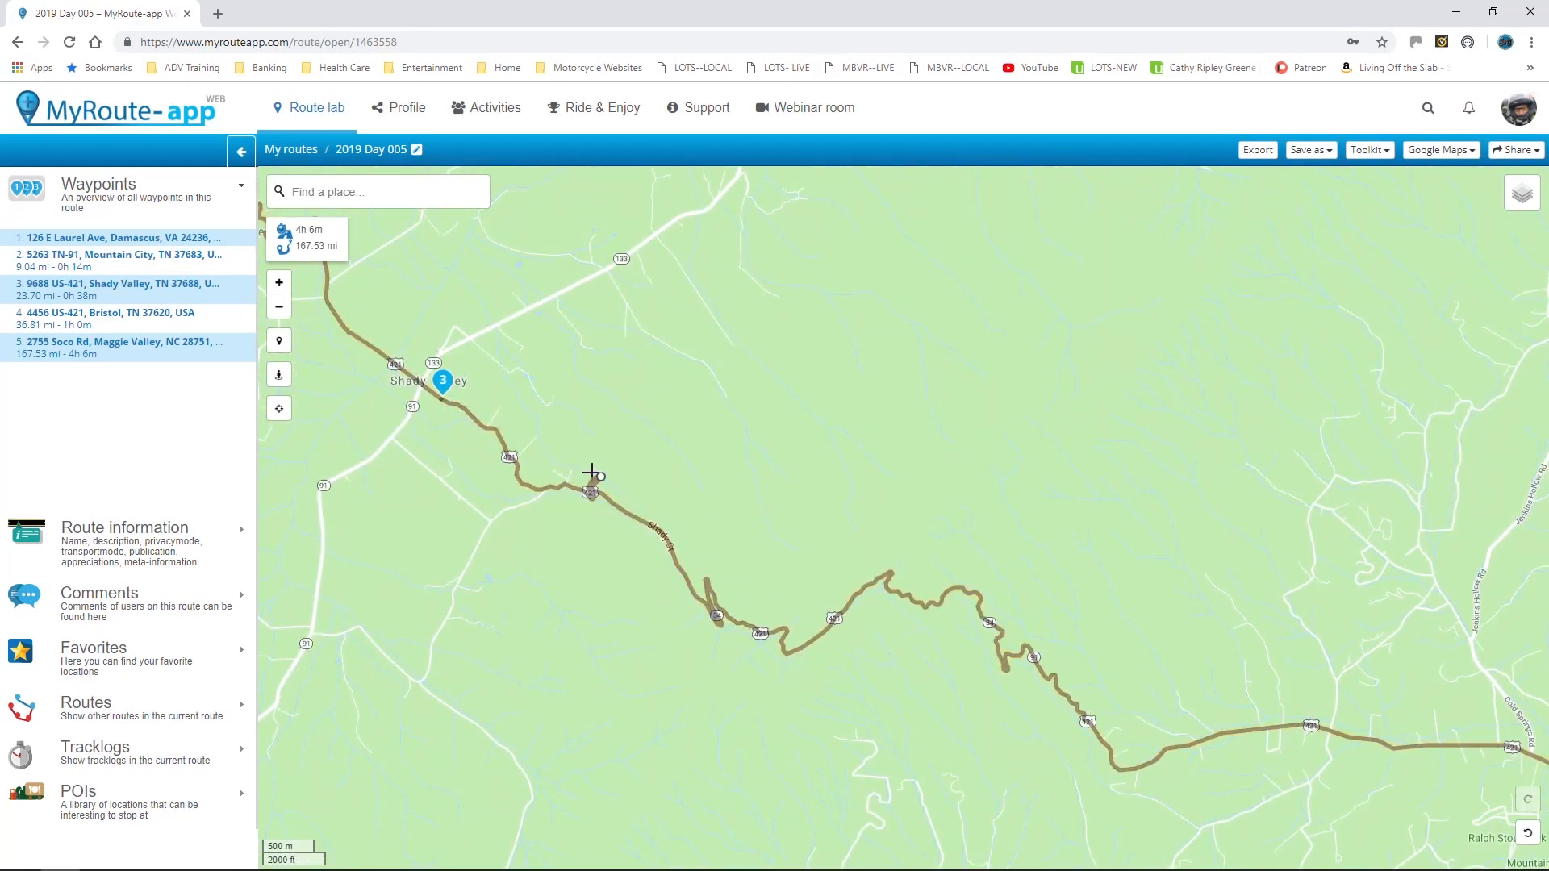
left_click_drag(659, 467, 769, 599)
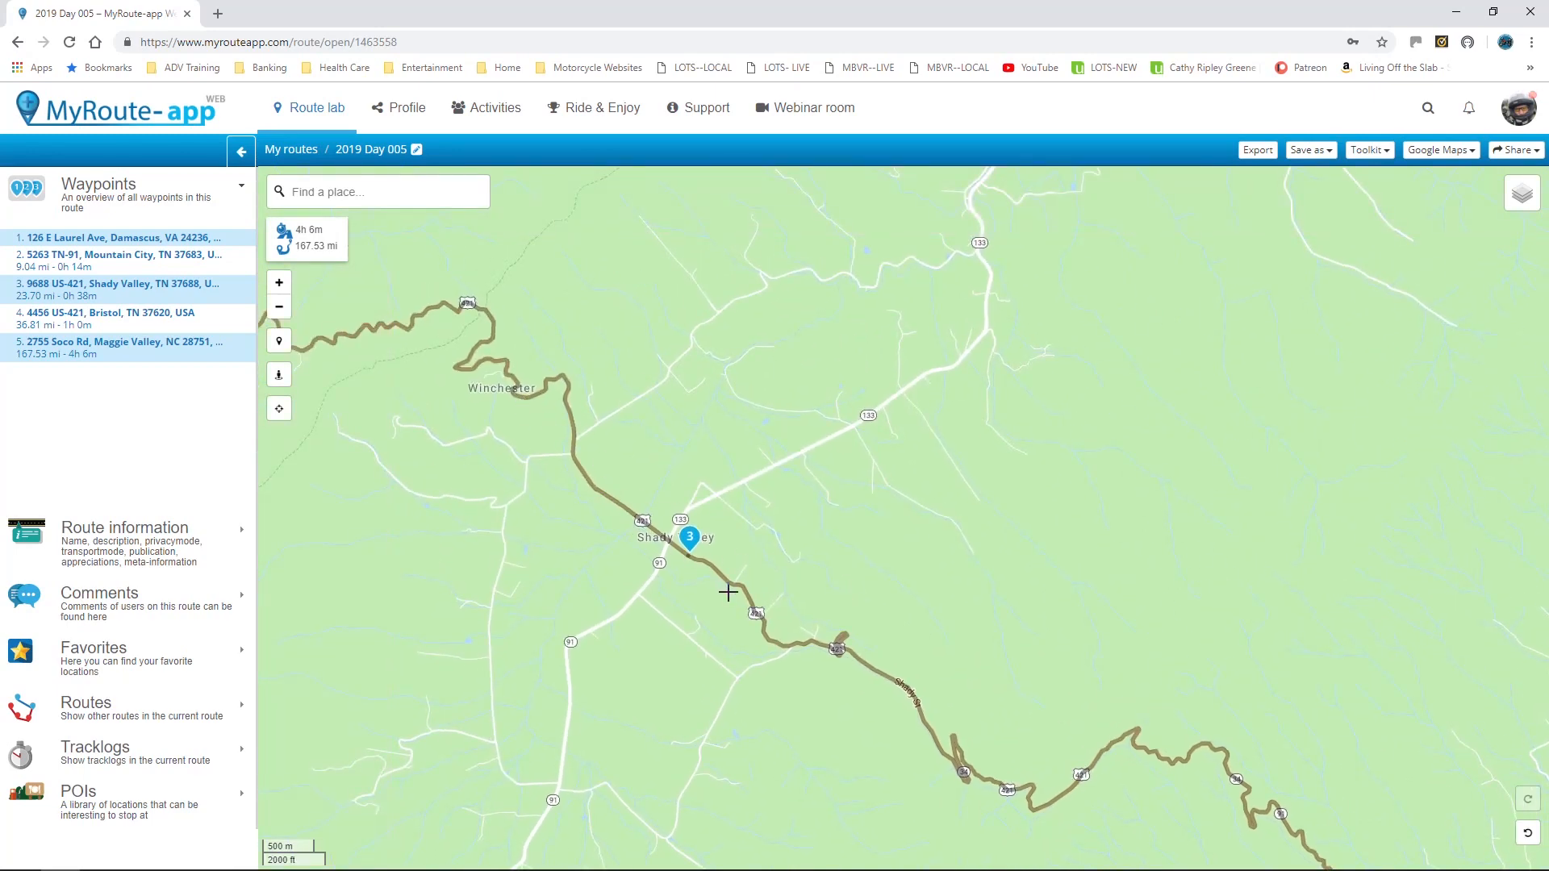
scroll(726, 515, "up", 3)
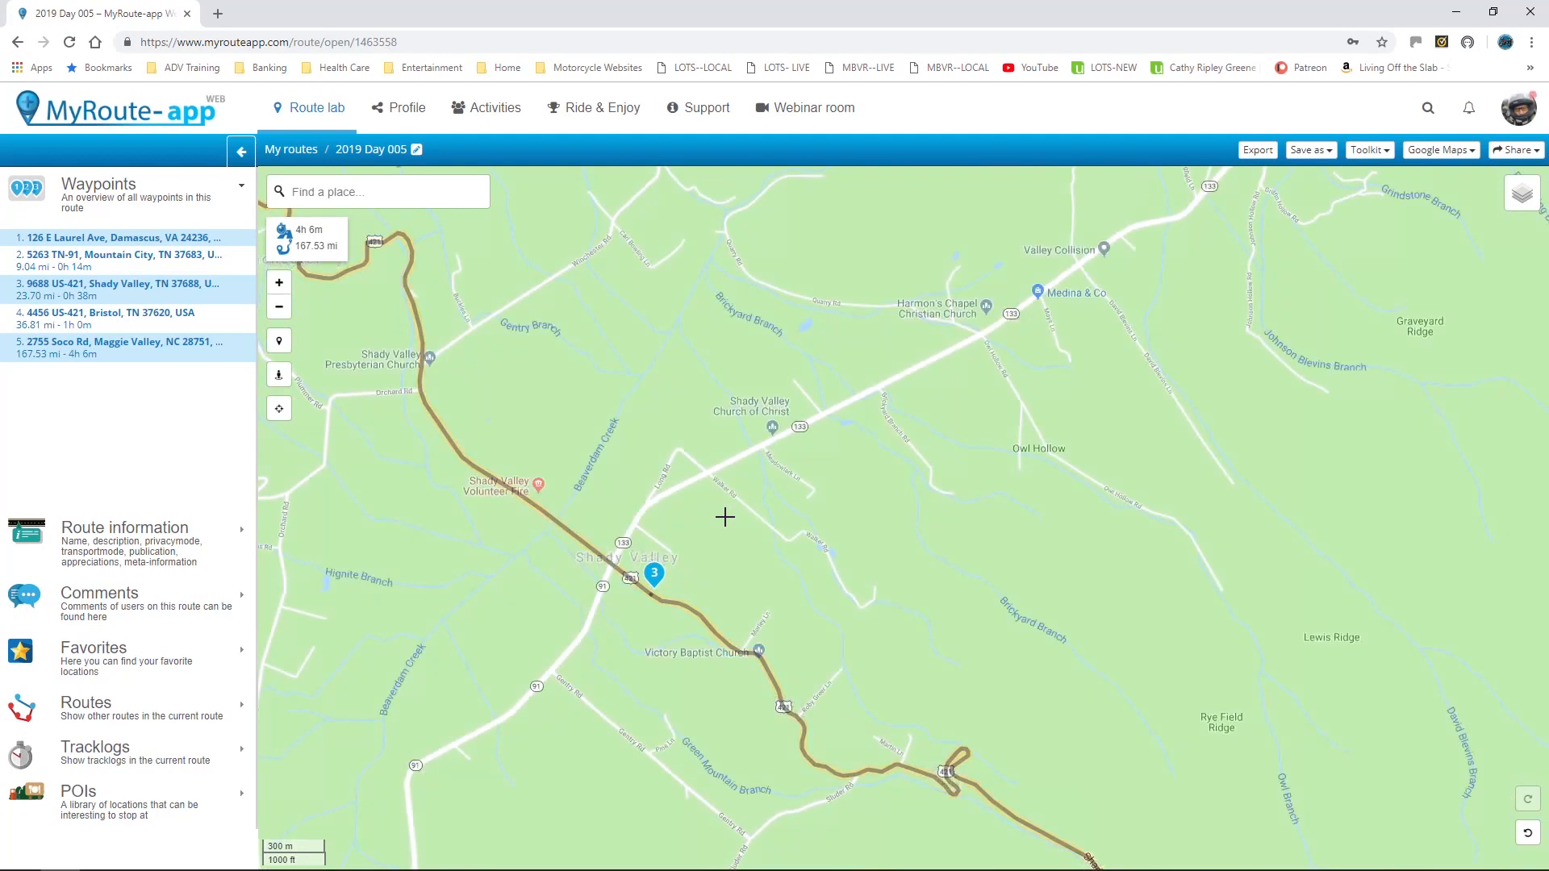
left_click_drag(710, 595, 958, 481)
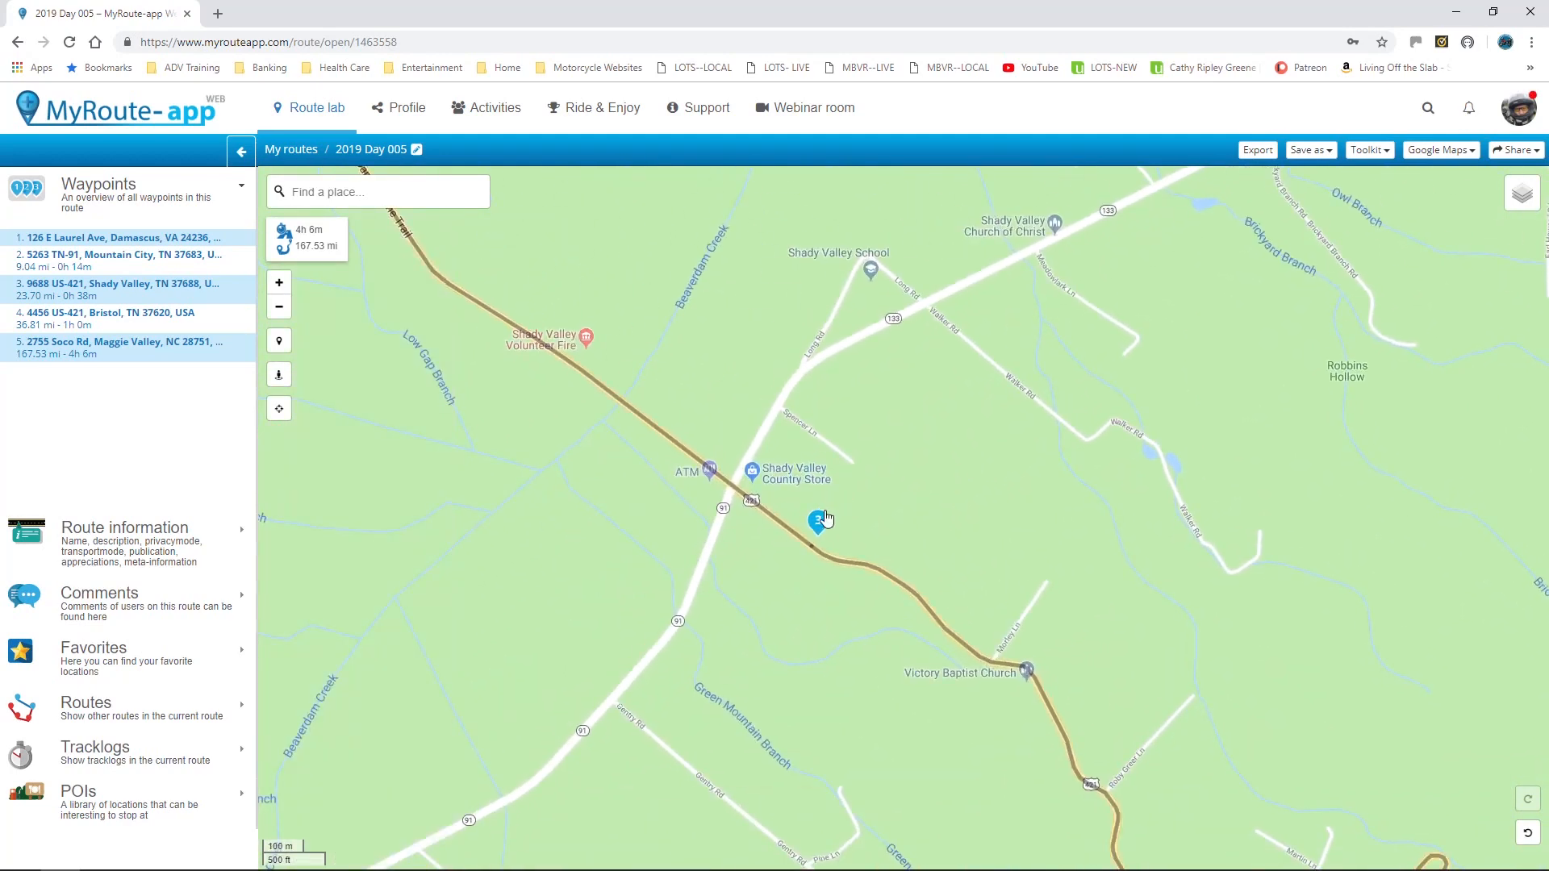
left_click_drag(819, 524, 747, 477)
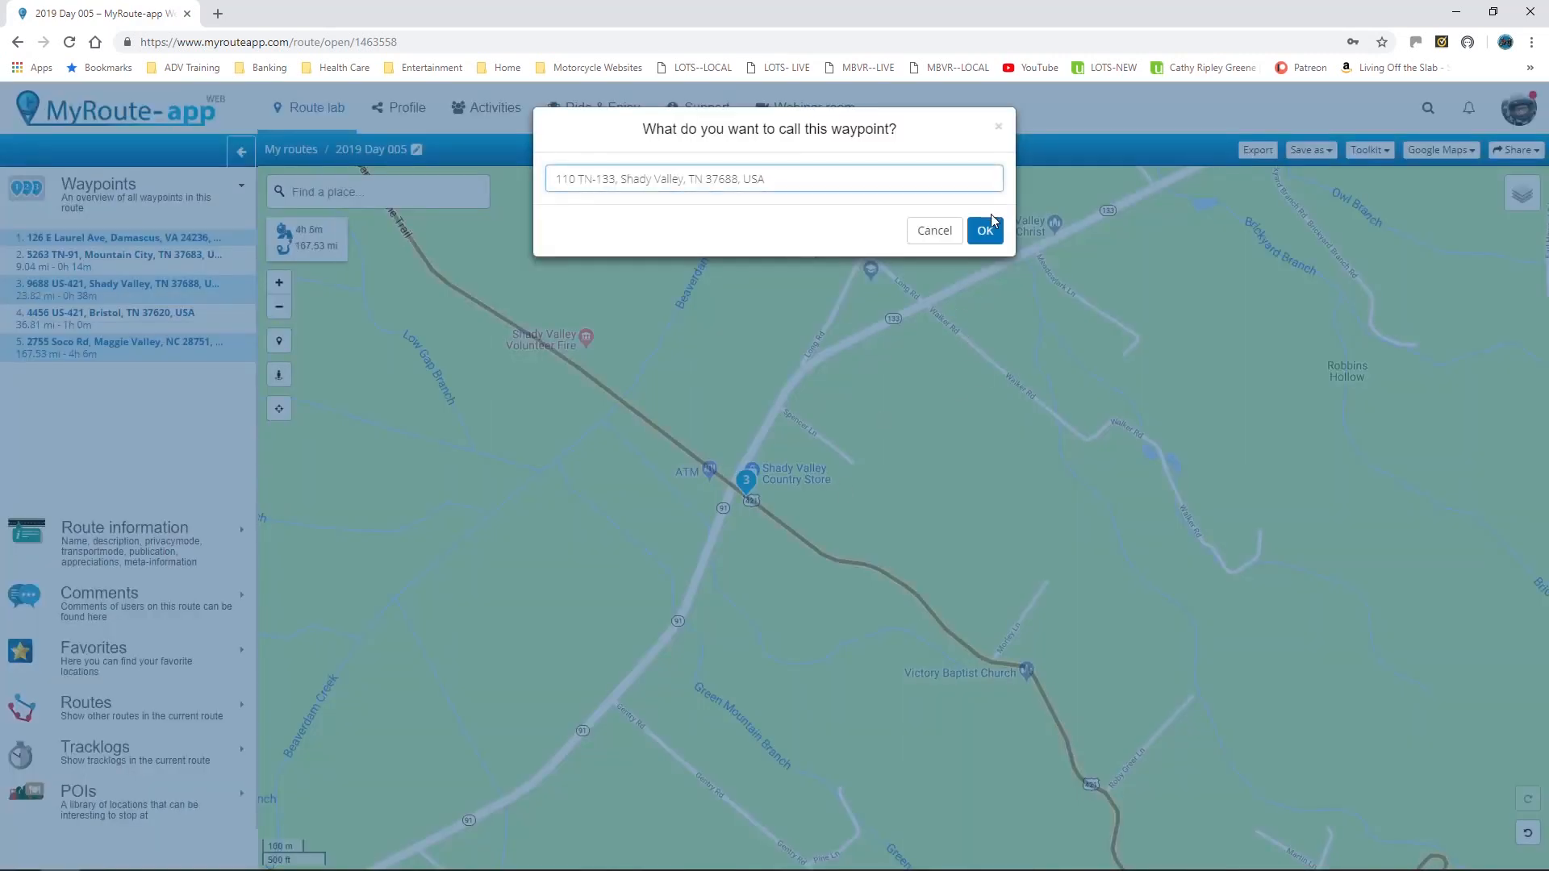
left_click(986, 228)
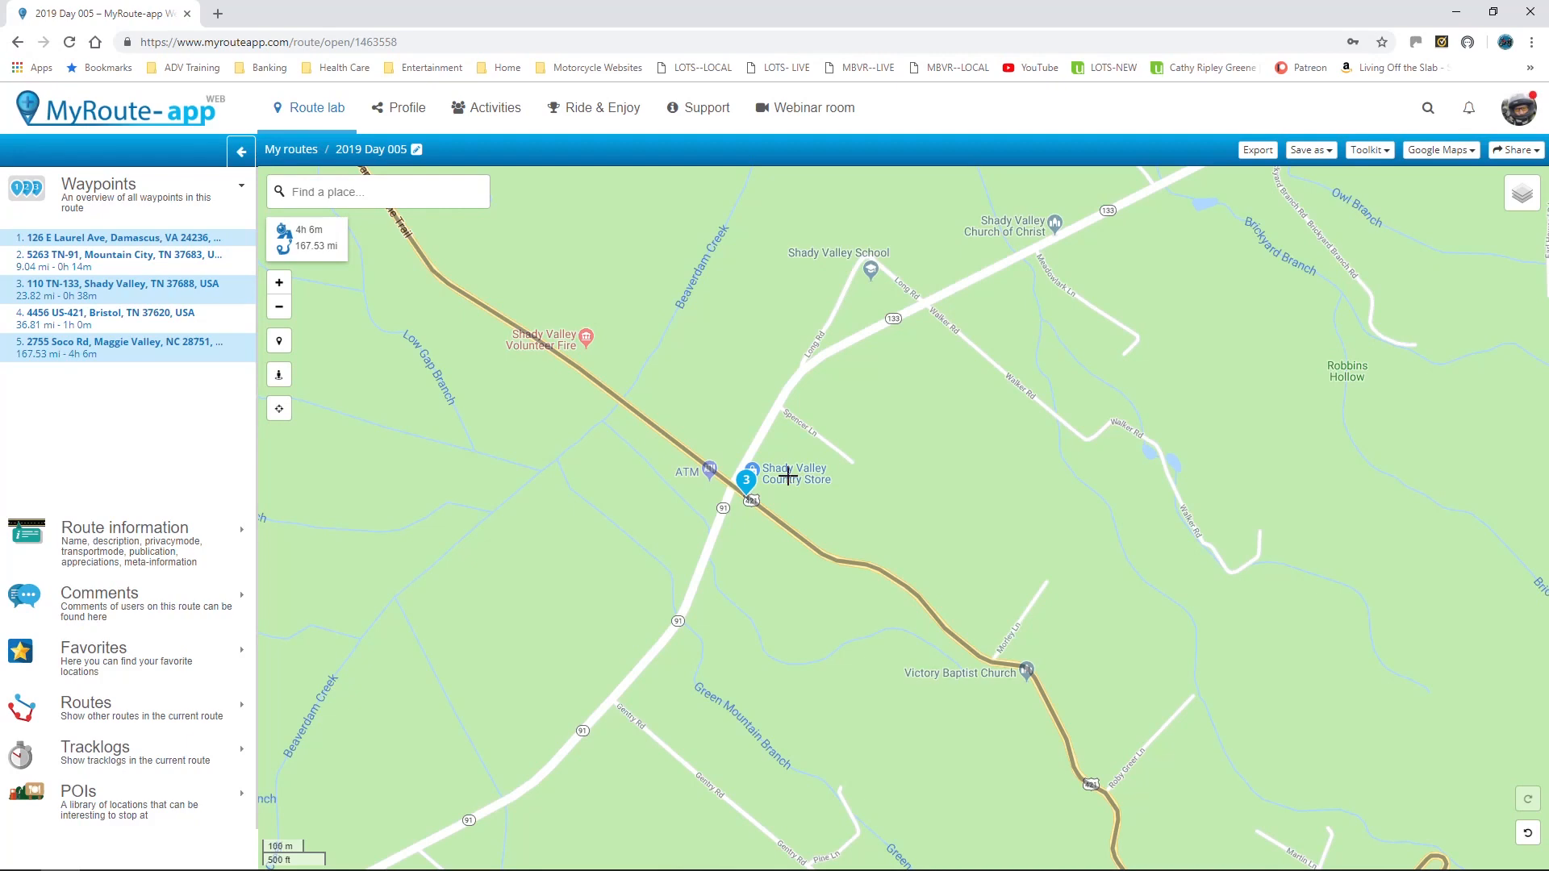
- Examine the route from Shady Valley past South Holston Lake toward Johnson City and the roads through Cherokee National Forest
scroll(788, 476, "down", 1)
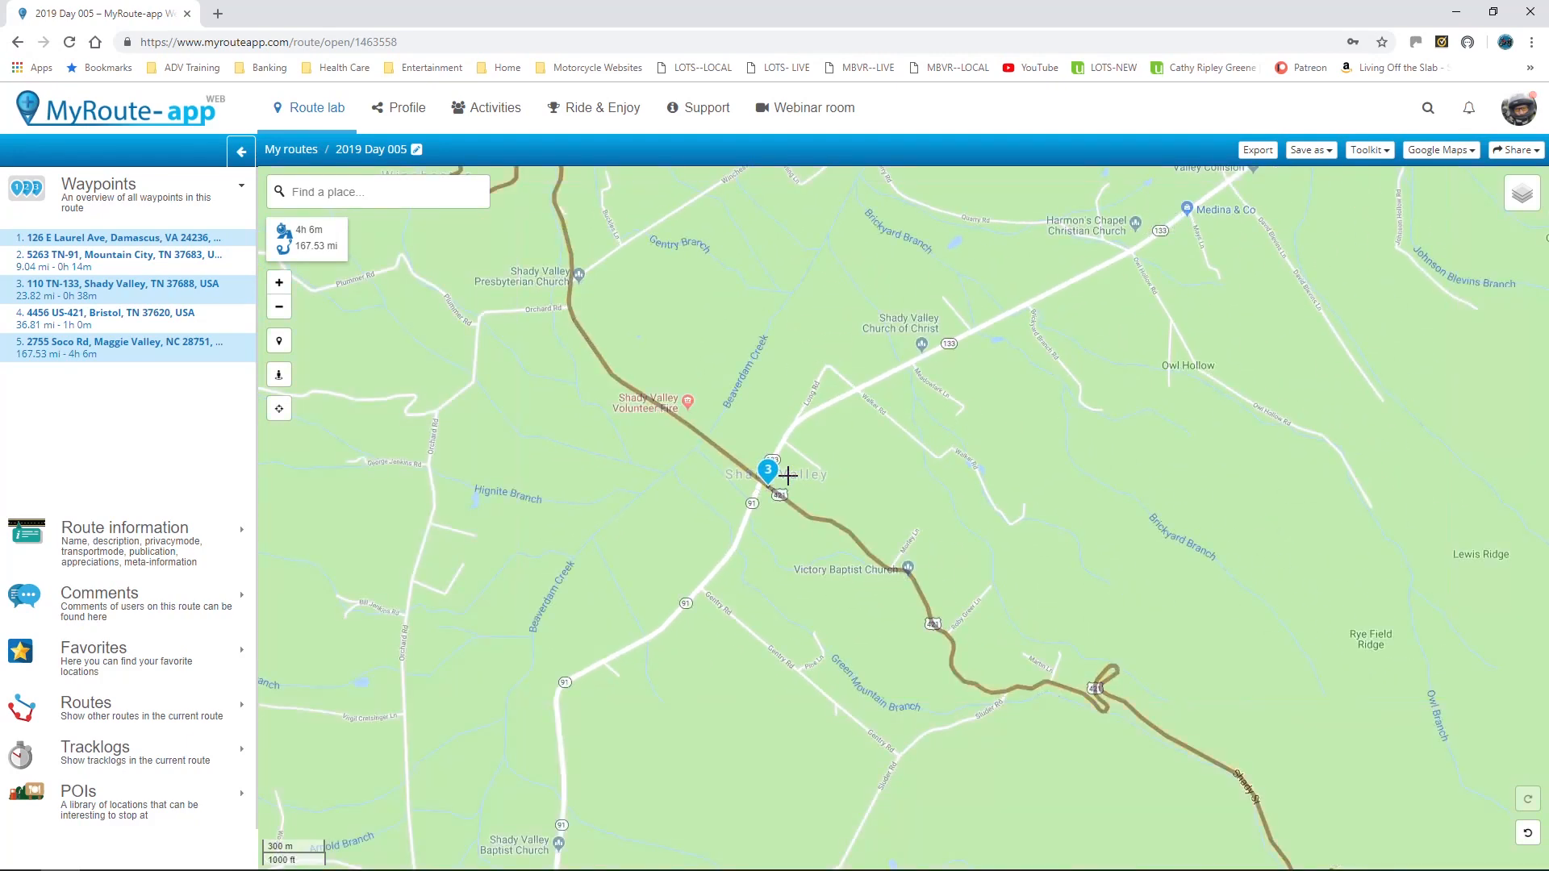
scroll(787, 477, "down", 1)
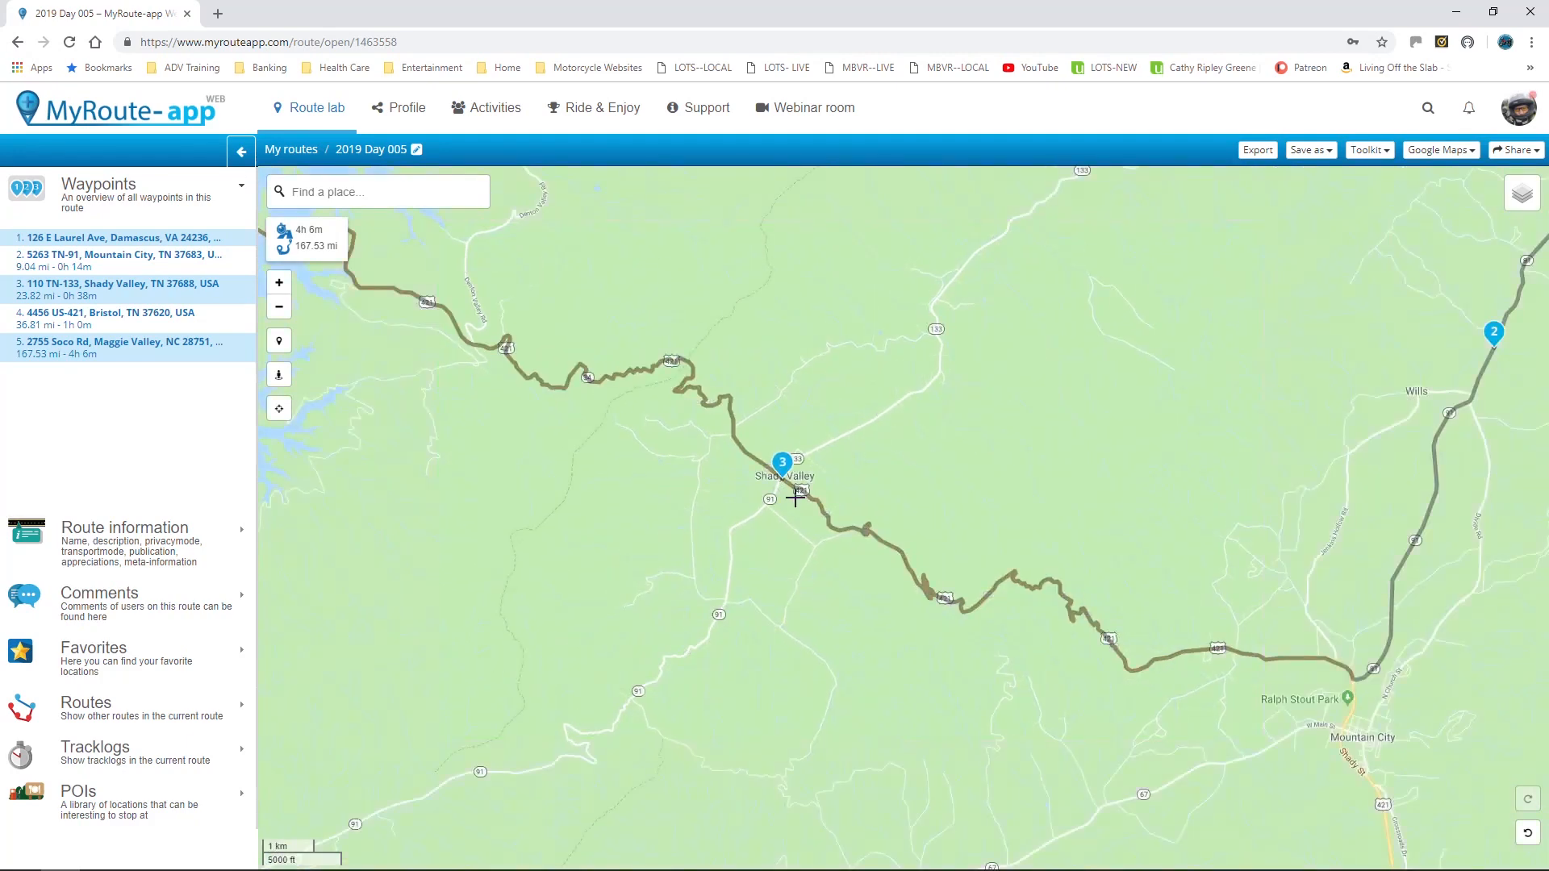
left_click_drag(562, 467, 878, 665)
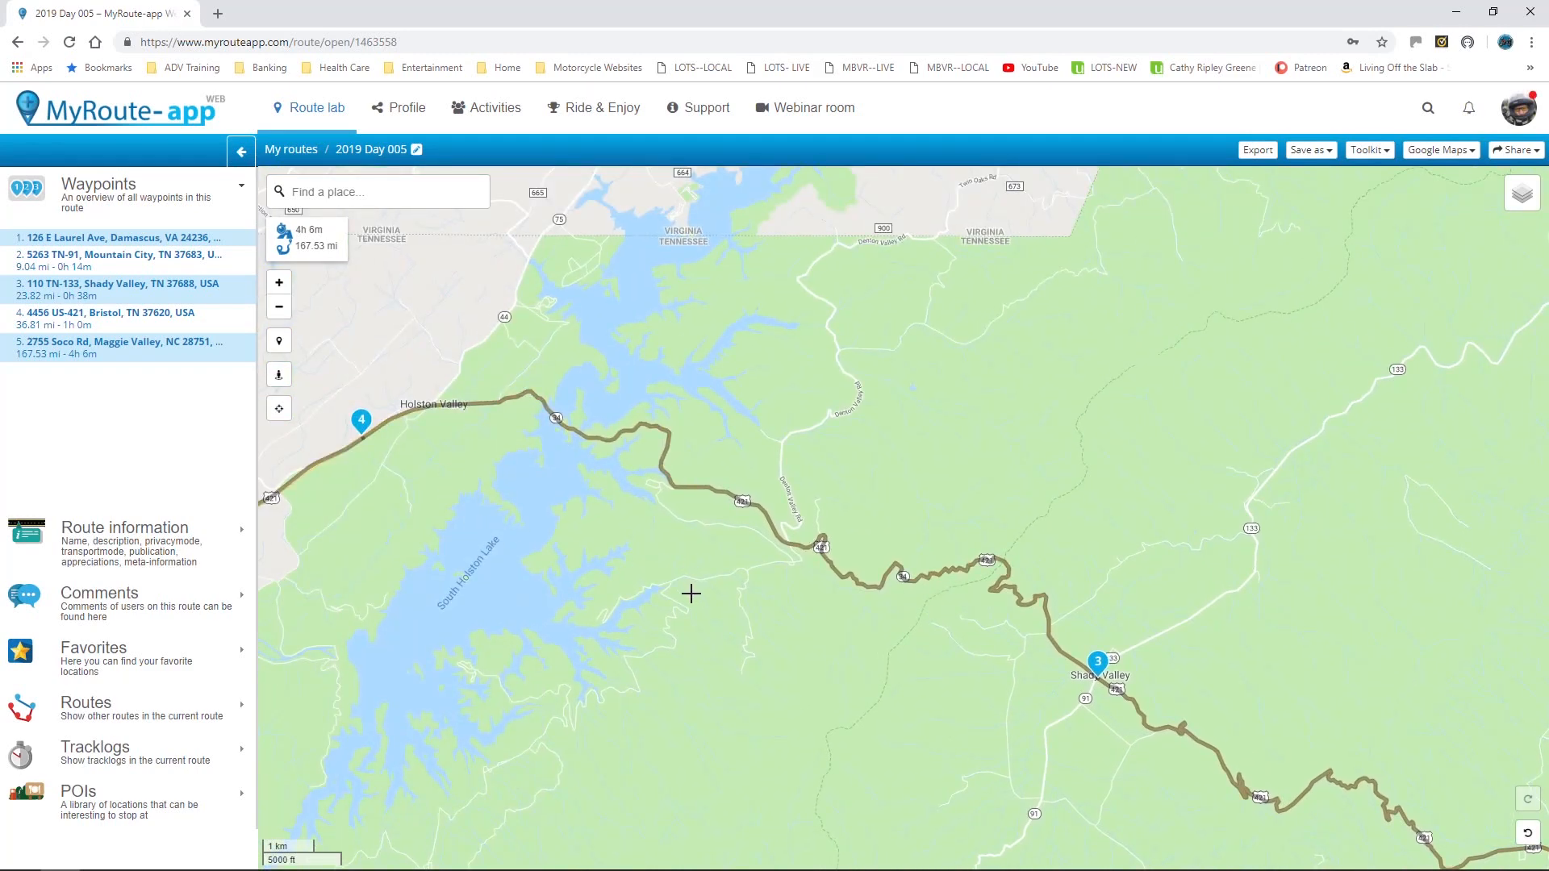
left_click_drag(691, 593, 898, 569)
scroll(834, 586, "down", 1)
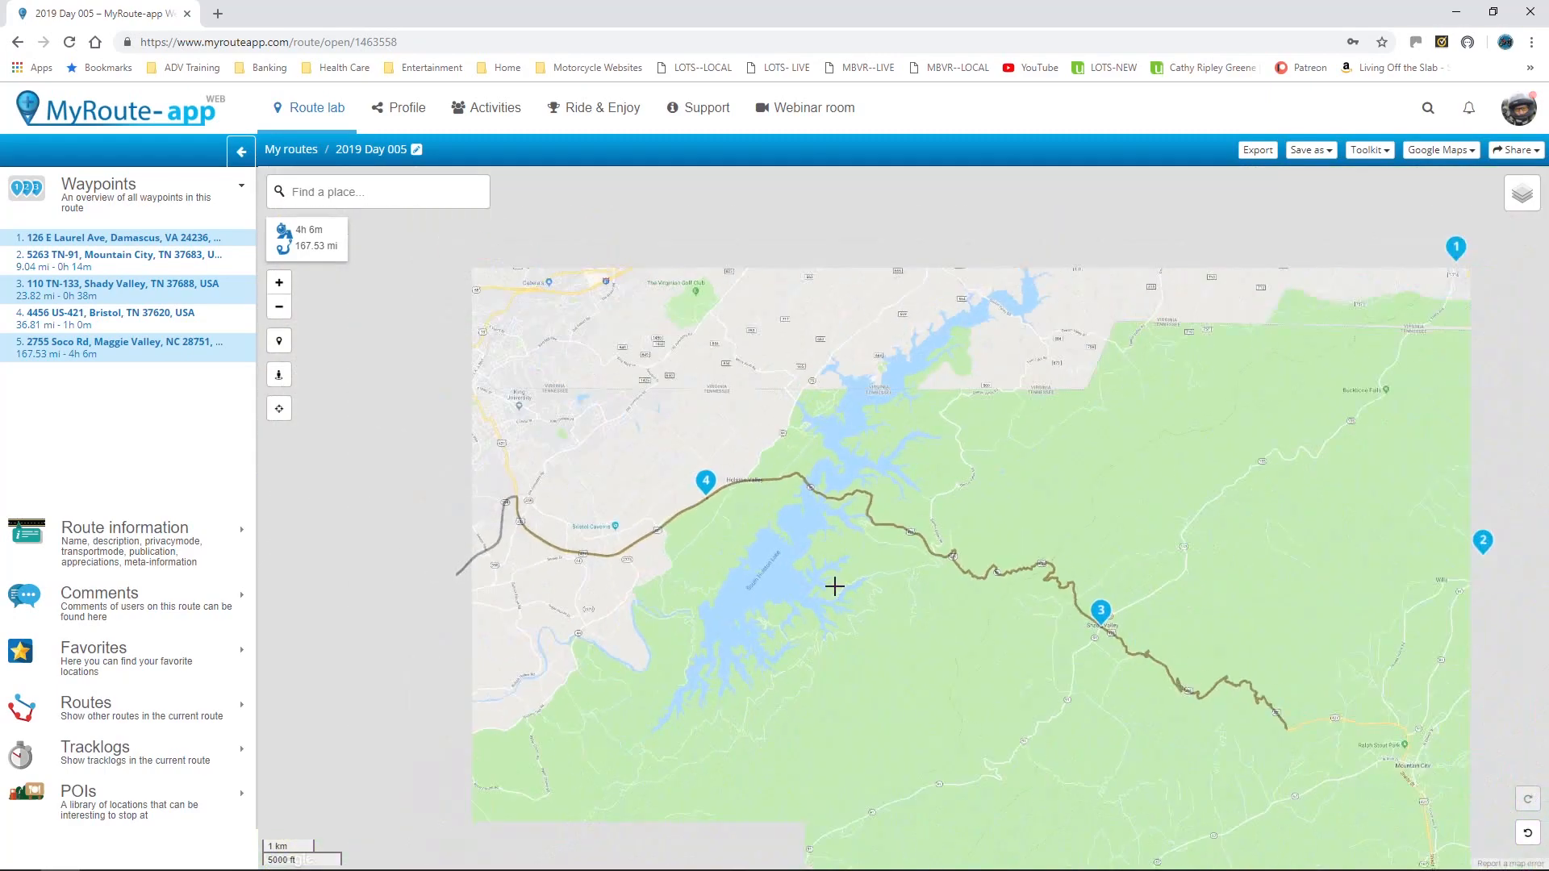
left_click_drag(567, 622, 767, 431)
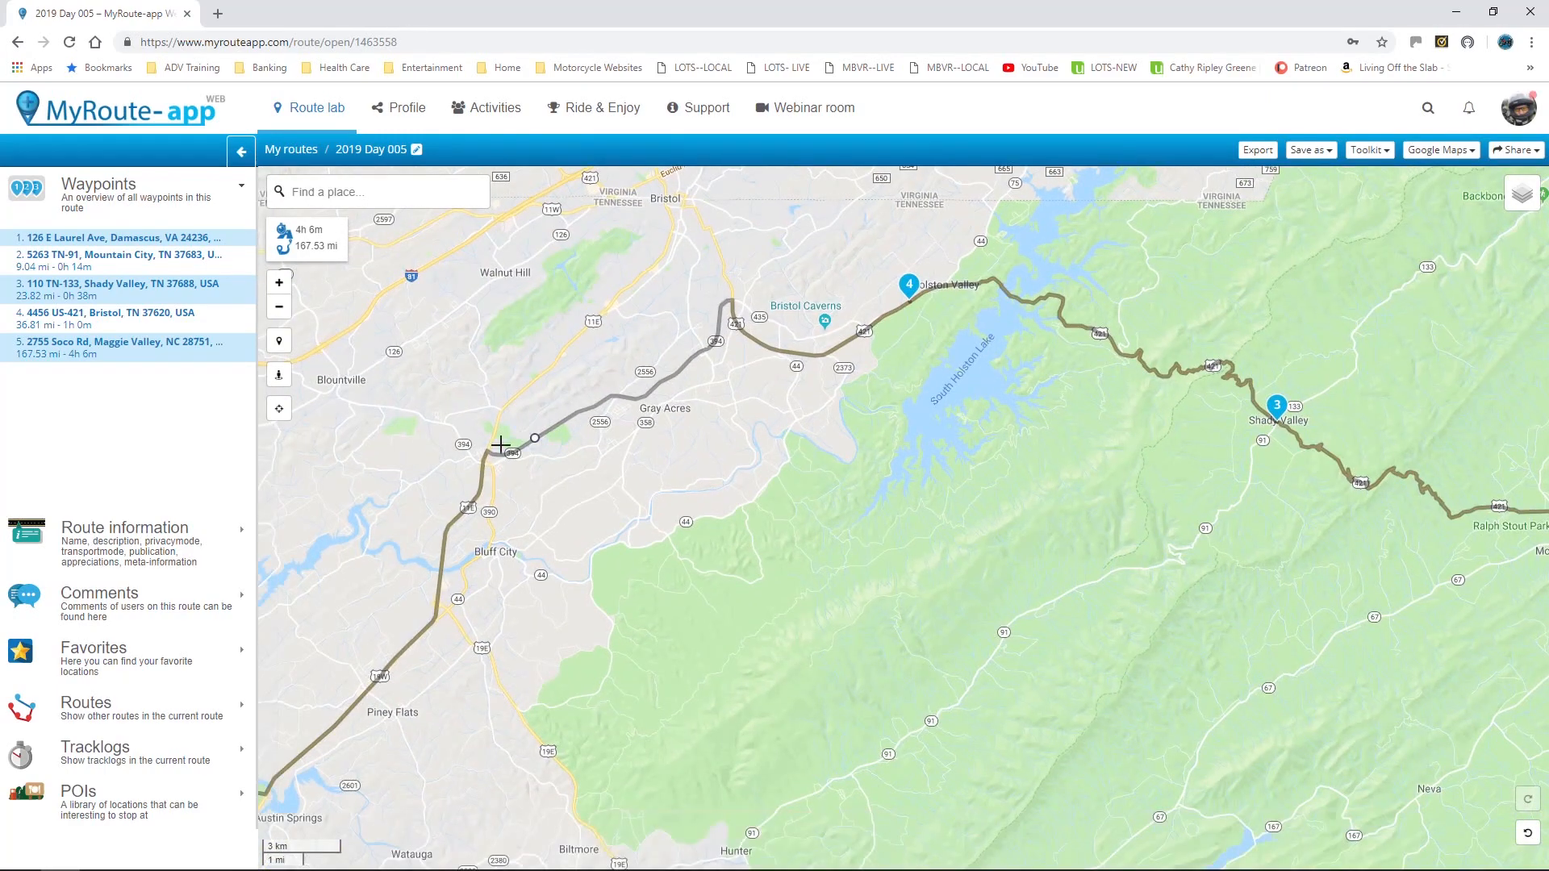
scroll(860, 581, "down", 2)
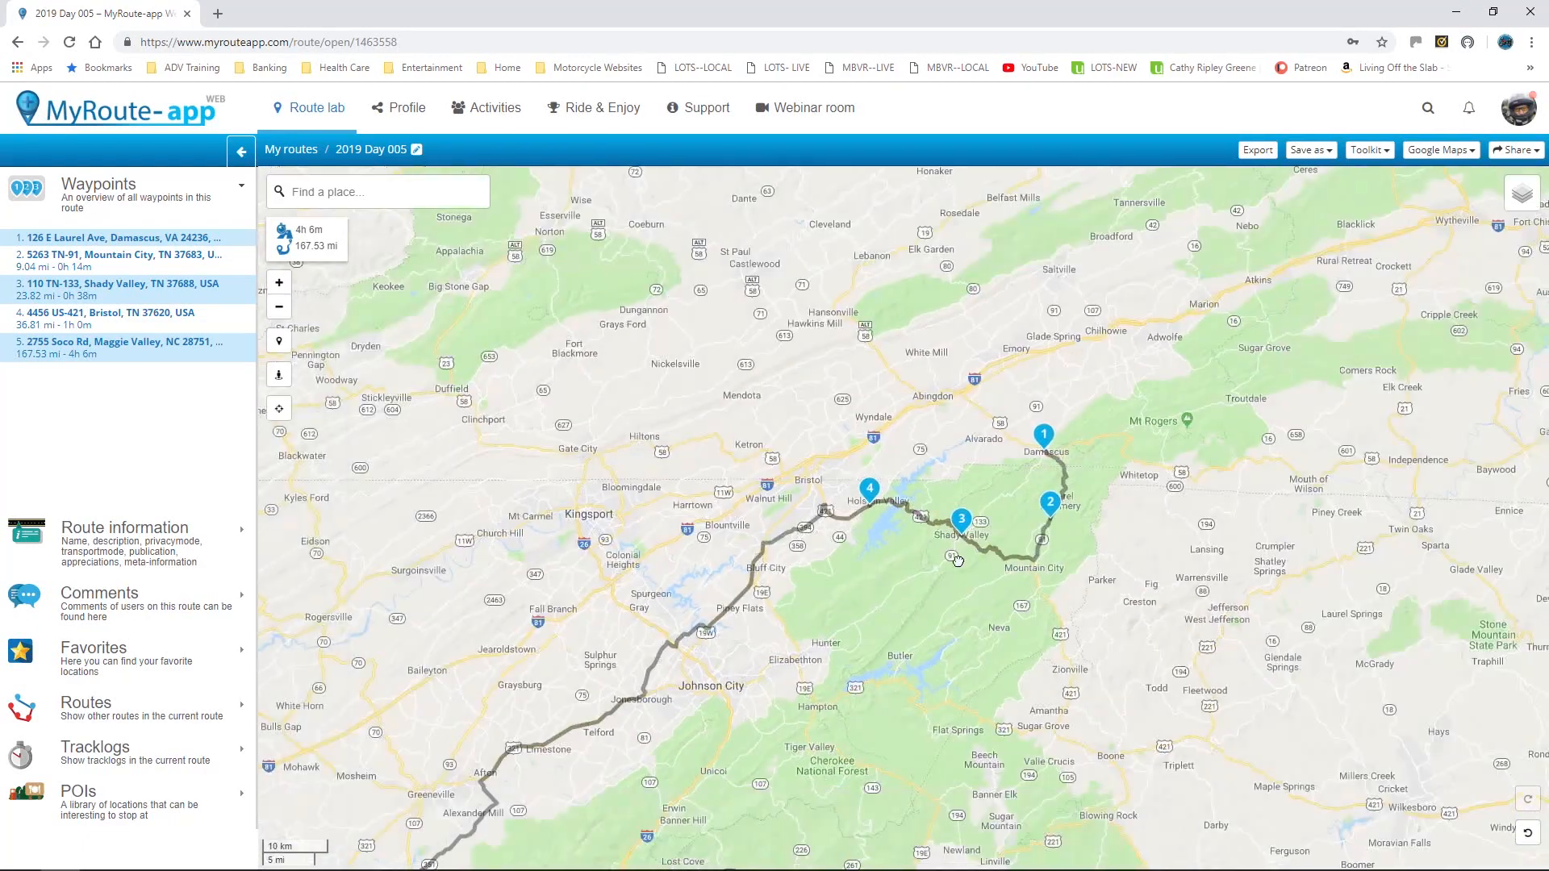
left_click_drag(814, 587, 742, 444)
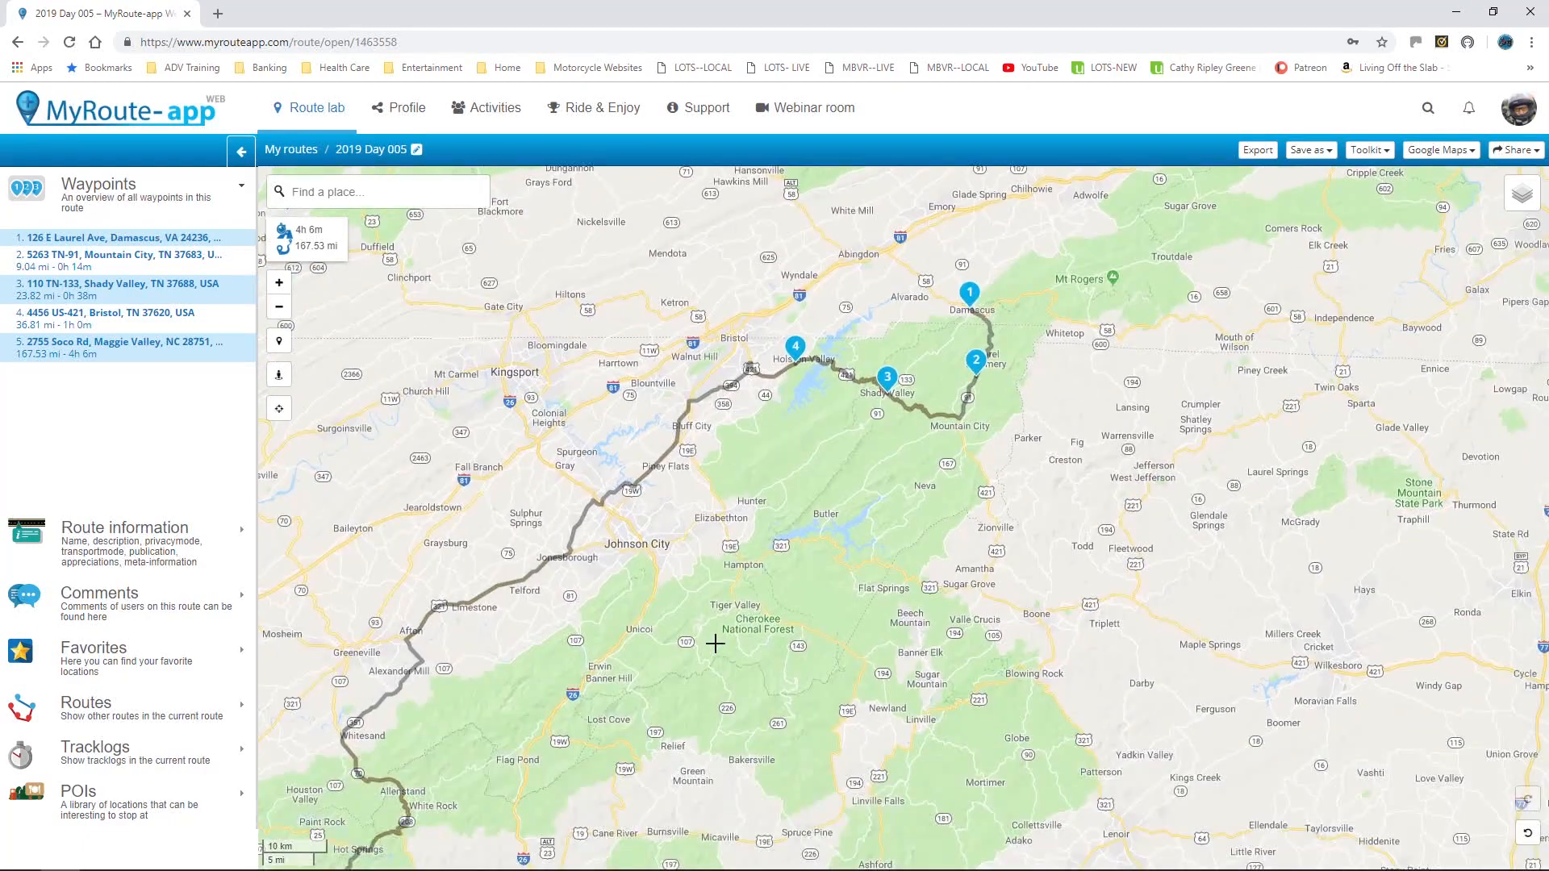
left_click_drag(716, 640, 717, 428)
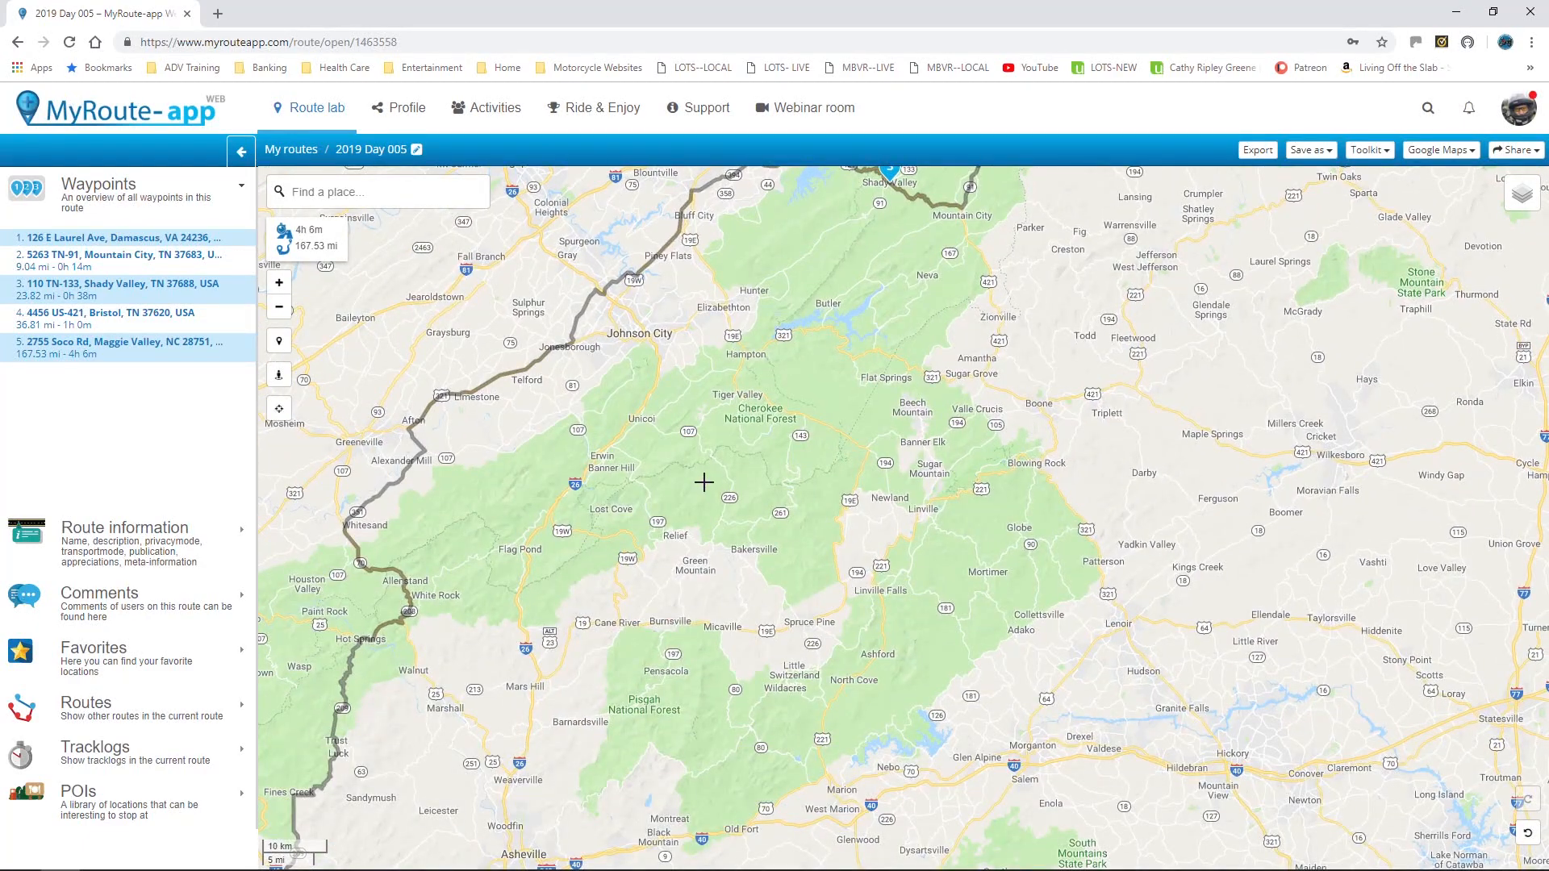
- Add a waypoint on US-321 near Butler, southeast of Watauga Lake and north of Flat Springs, keeping the suggested name
left_click_drag(728, 487, 685, 476)
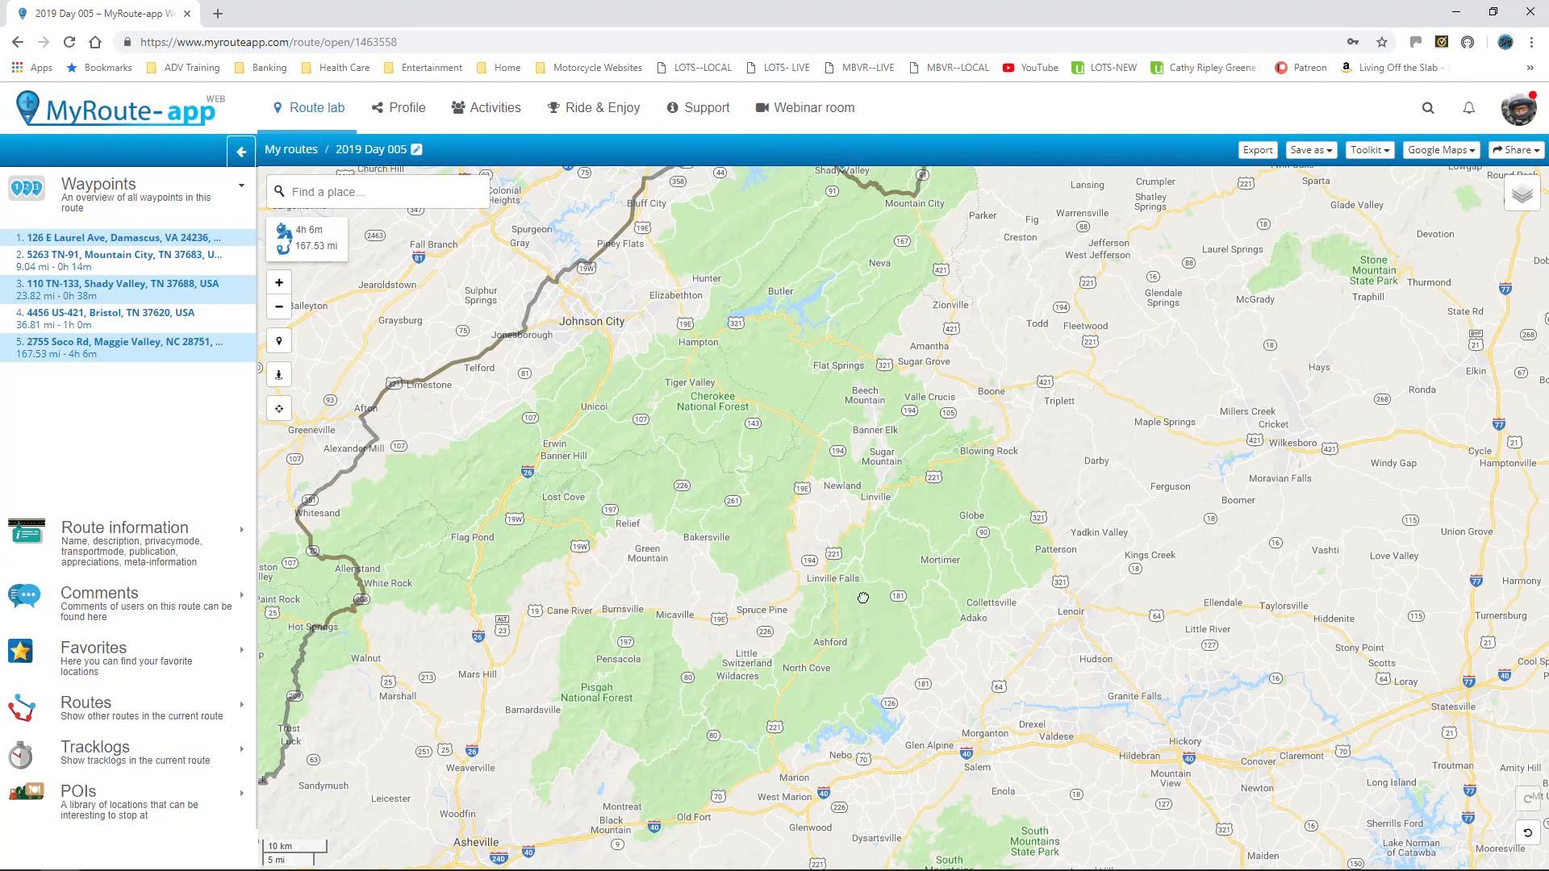
left_click_drag(881, 579, 758, 618)
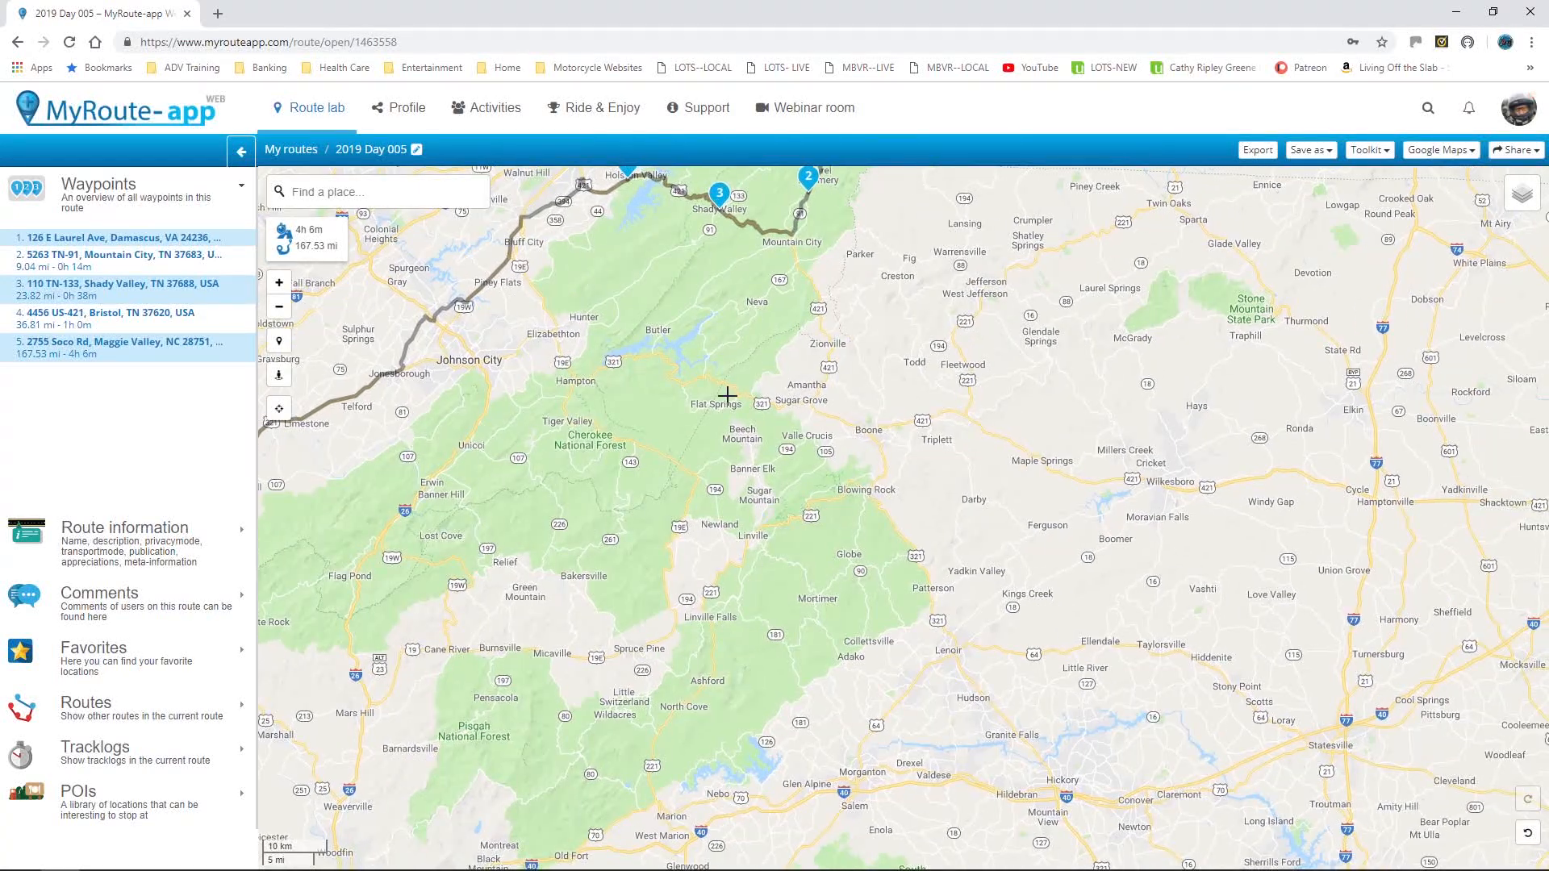
scroll(727, 395, "up", 2)
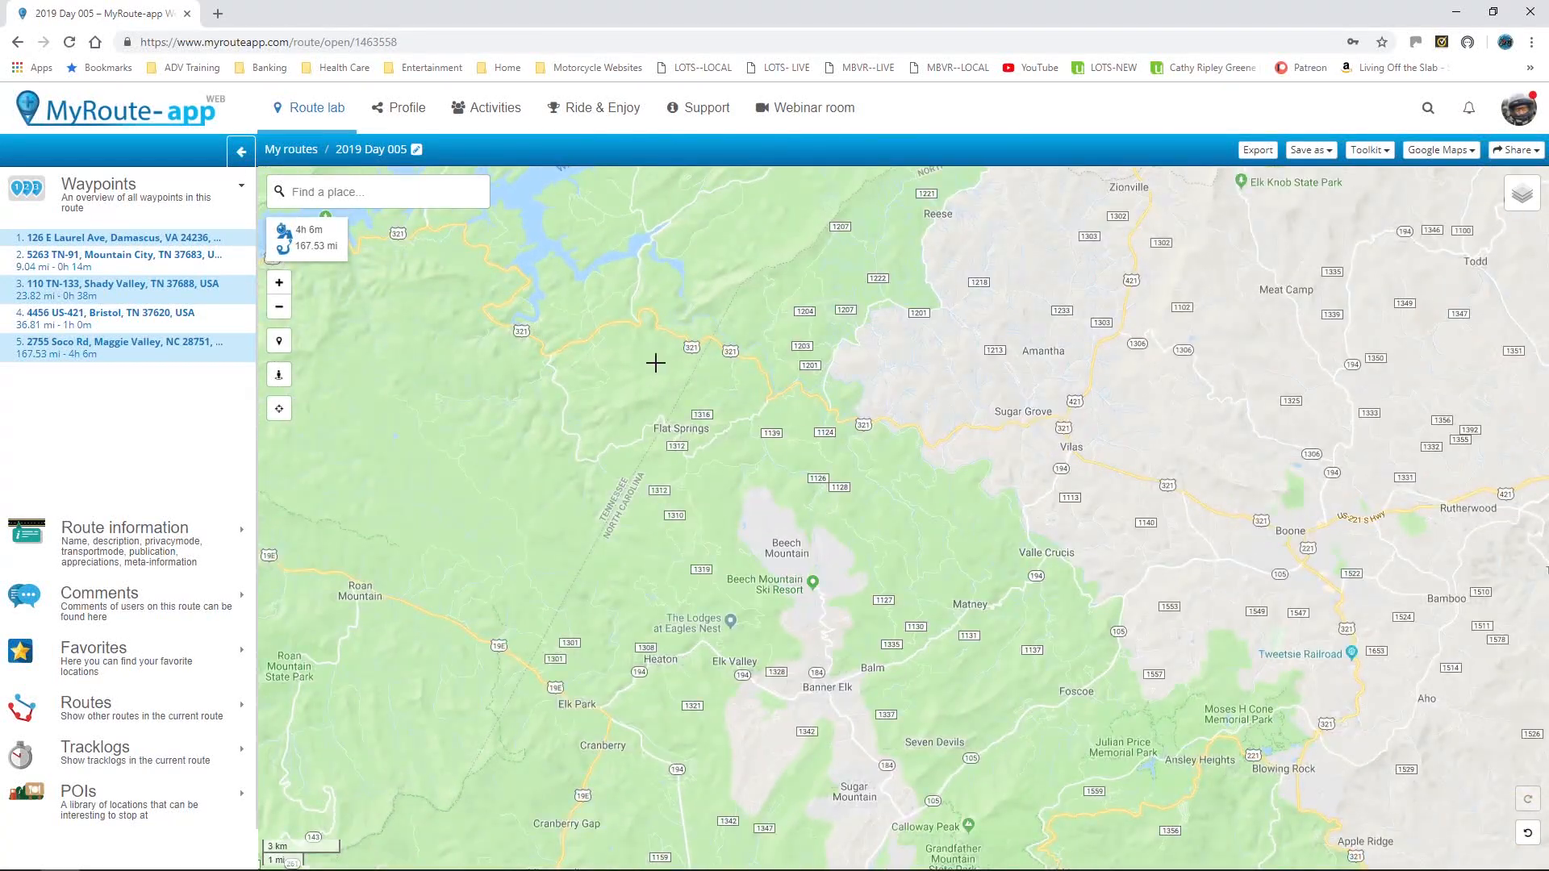
left_click_drag(655, 363, 810, 480)
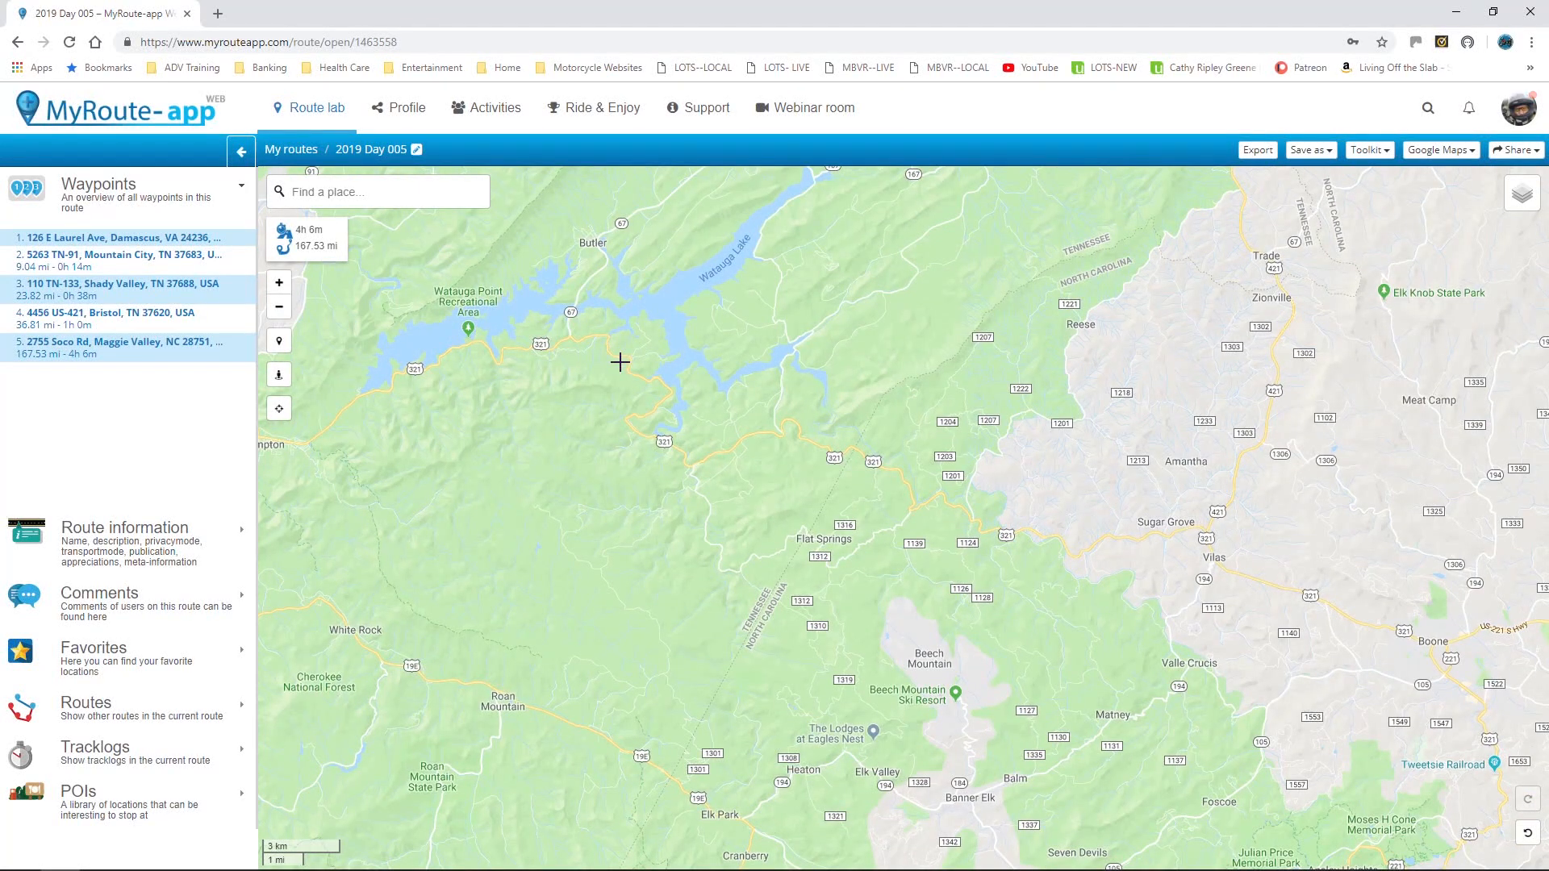
scroll(784, 590, "down", 1)
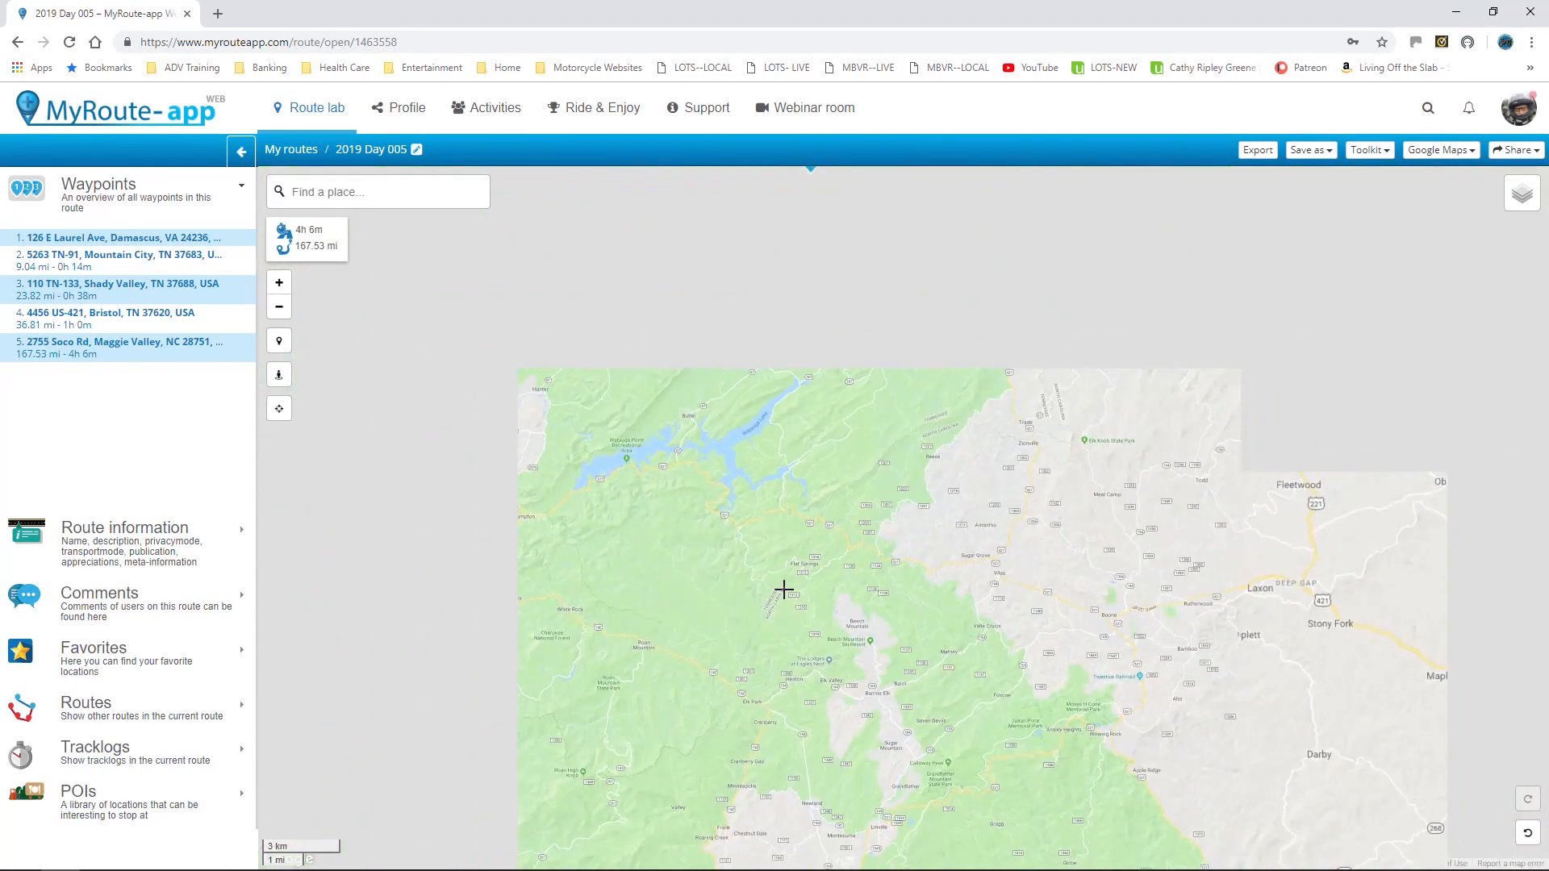
left_click_drag(680, 602, 682, 538)
scroll(682, 537, "down", 1)
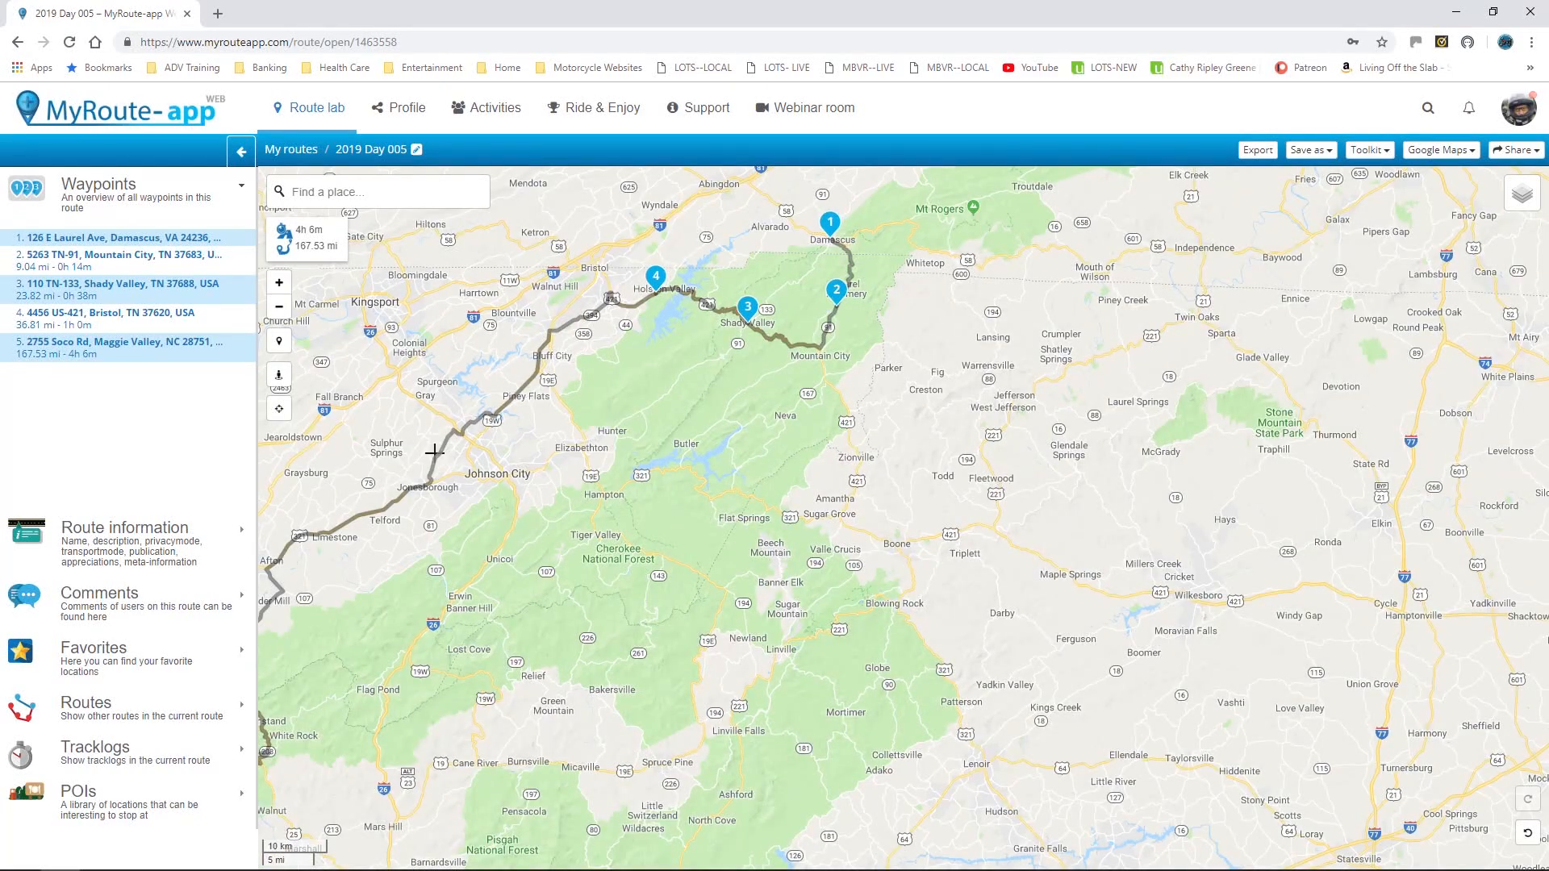
left_click(746, 497)
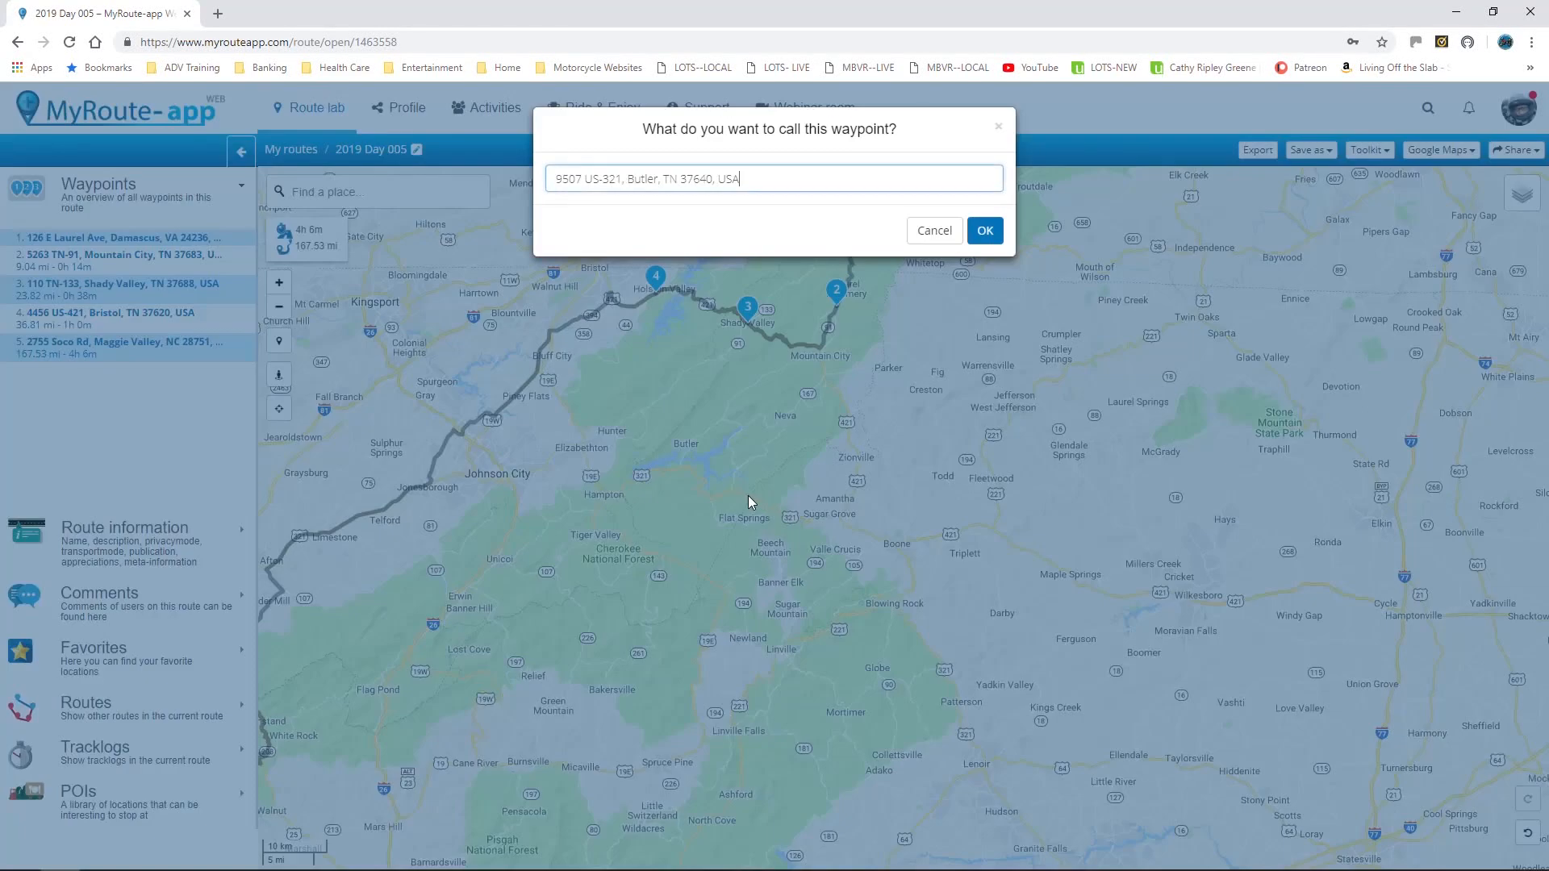
left_click(992, 237)
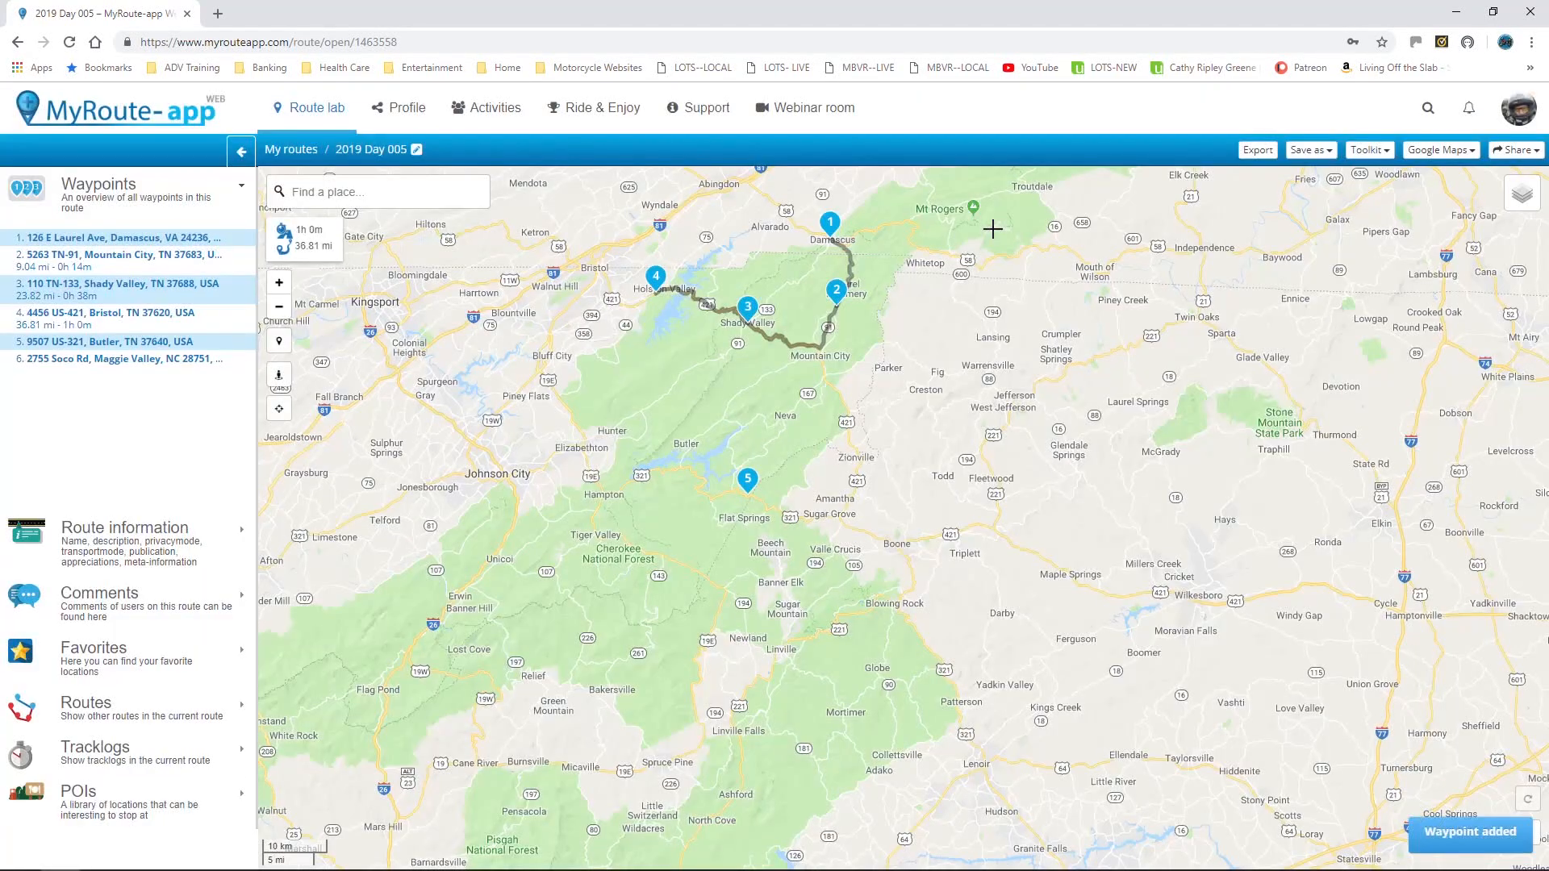
- Reposition waypoint 5 precisely onto US-321 northeast of Flat Springs, keeping the suggested name
left_click_drag(907, 615, 887, 460)
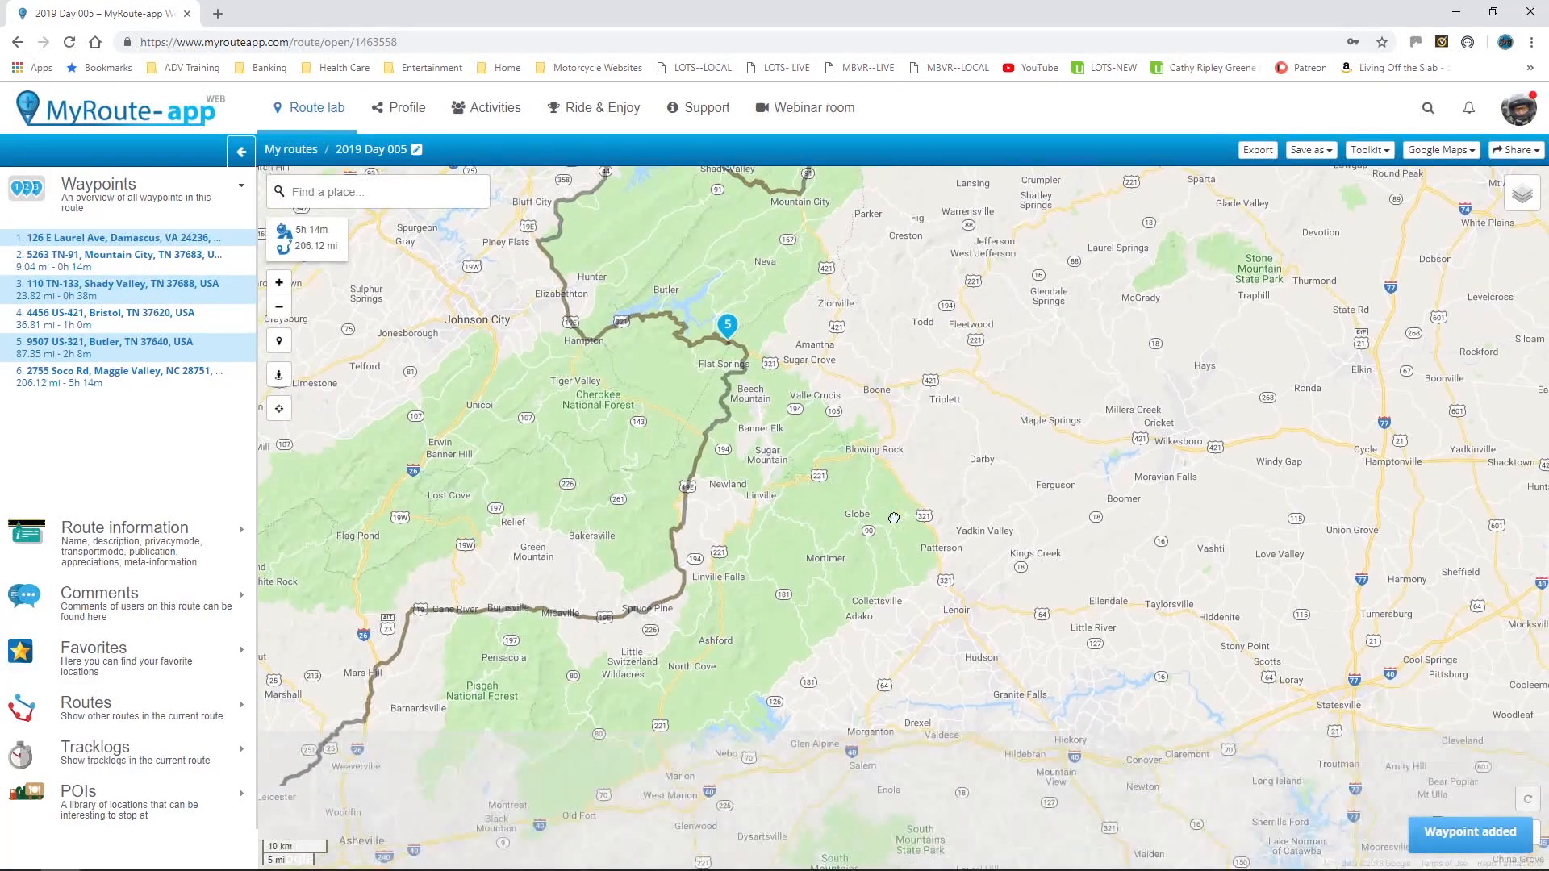
scroll(773, 345, "up", 3)
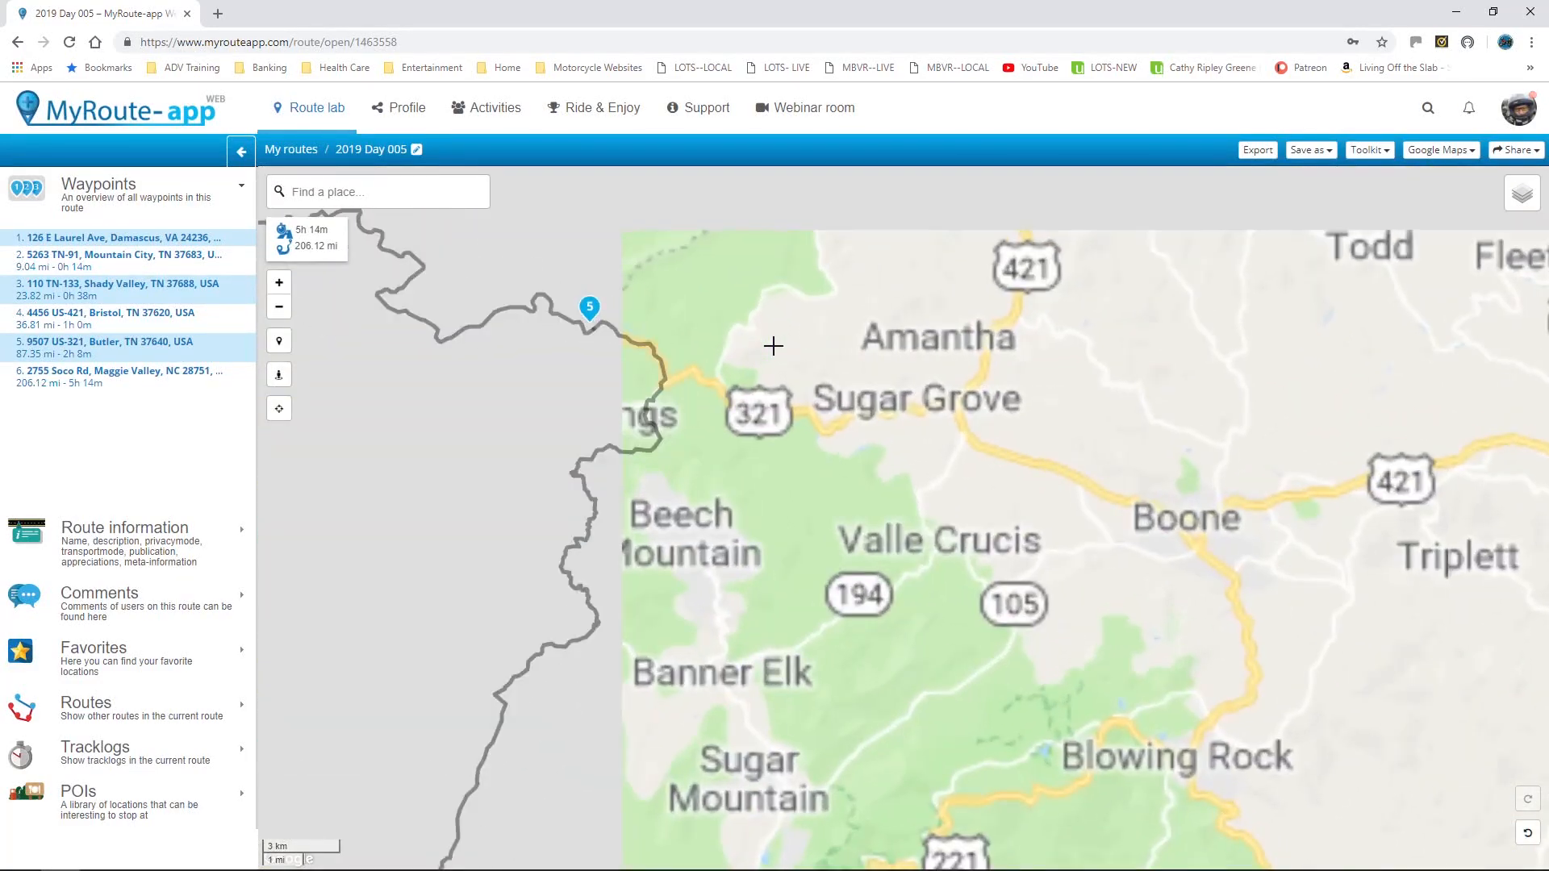
left_click_drag(407, 286, 416, 297)
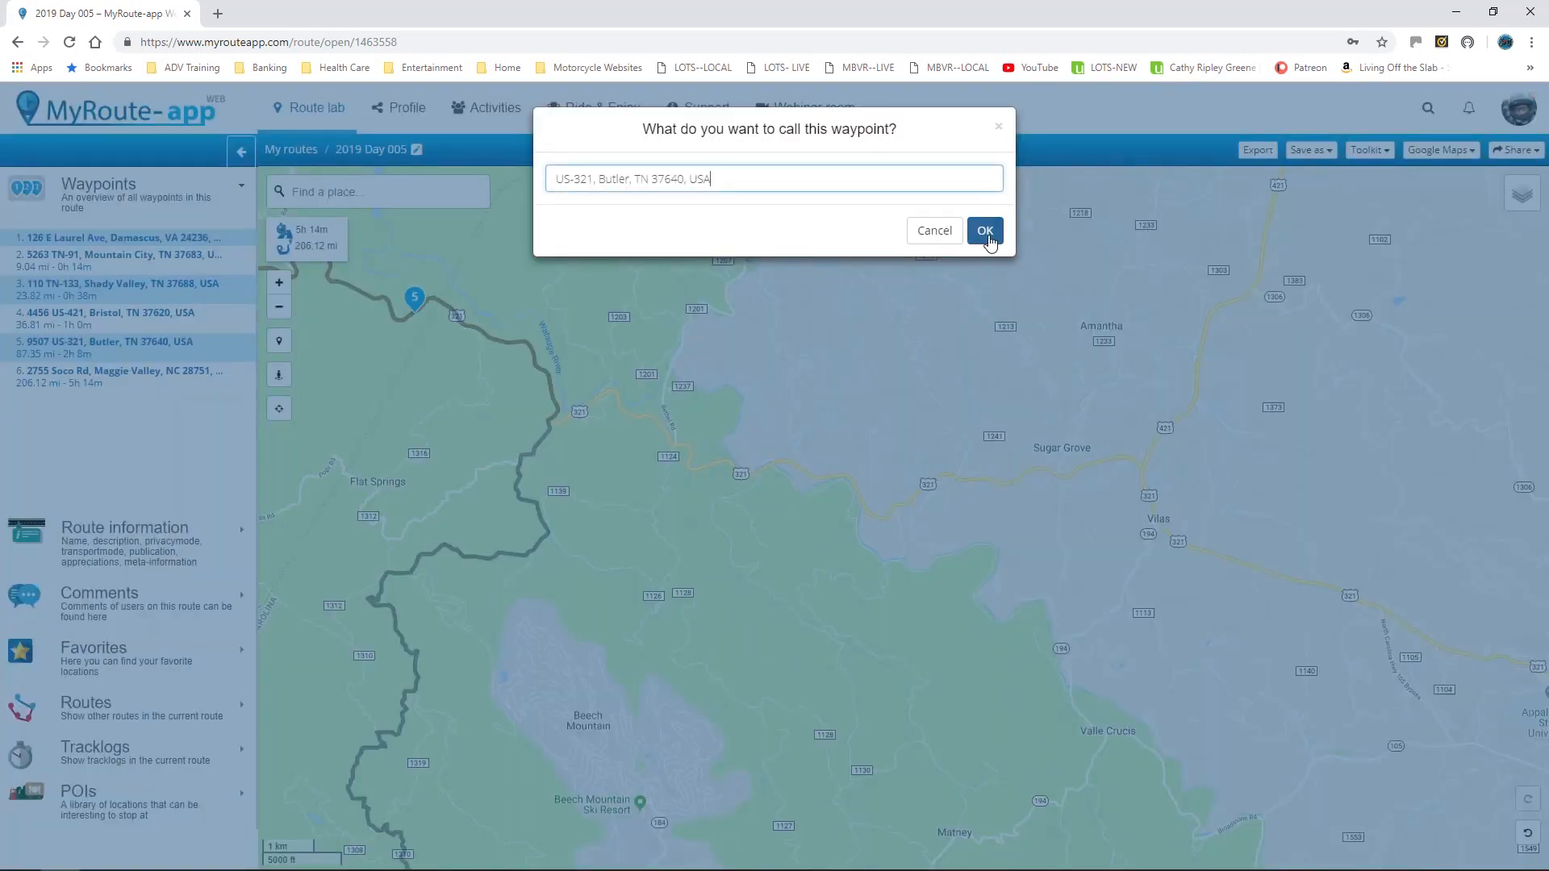
left_click(985, 231)
- Examine the rerouted section from waypoint 5 south past Beech Mountain, Elk Park and Plumtree to Spruce Pine and Burnsville
scroll(631, 555, "down", 1)
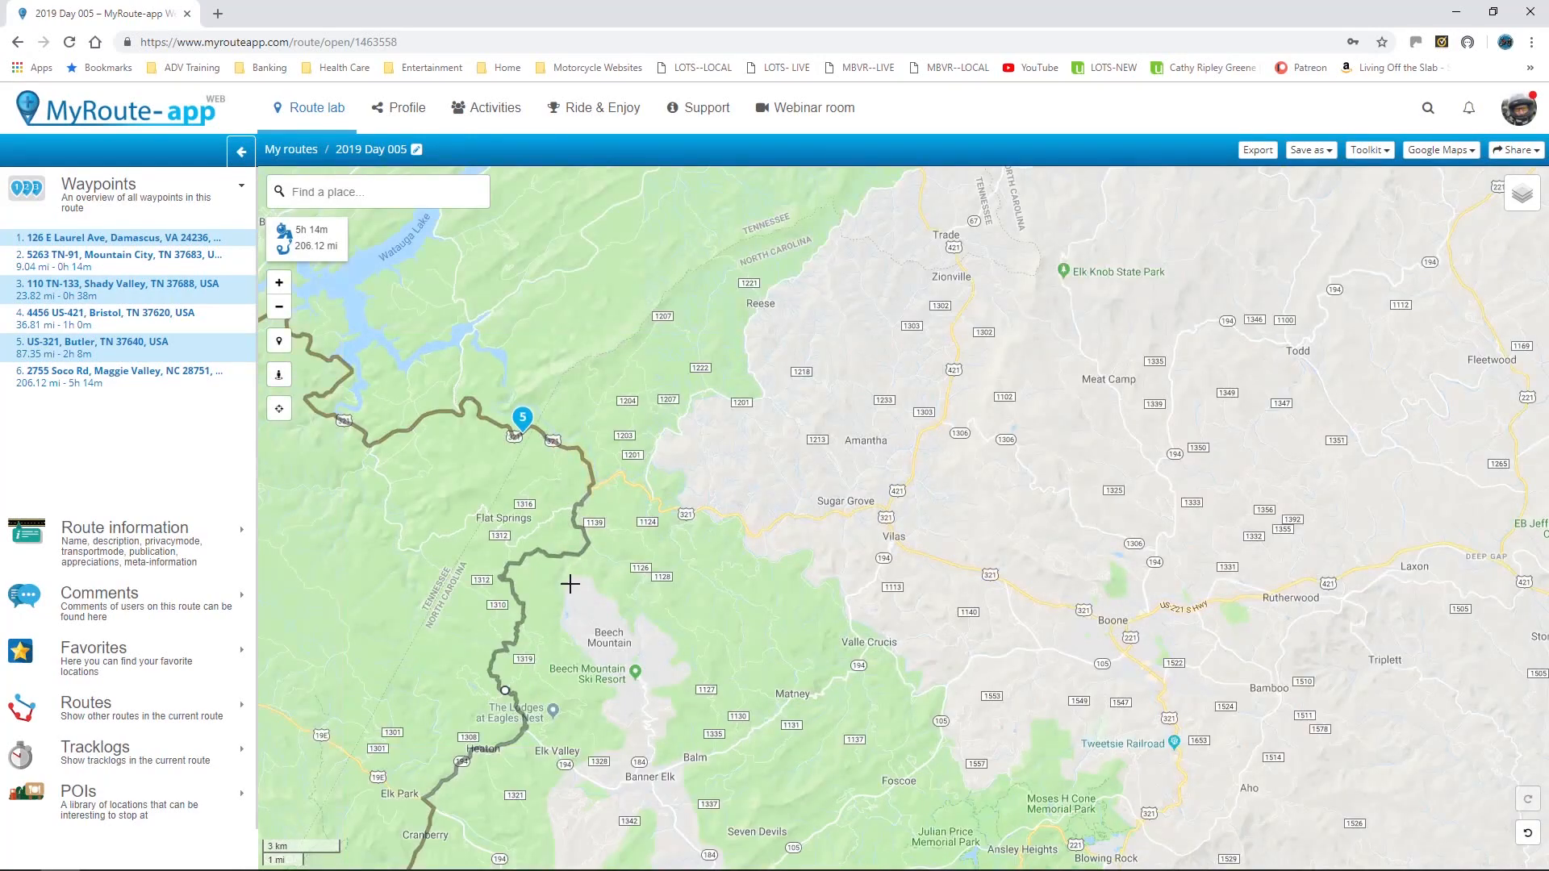
scroll(570, 583, "up", 3)
scroll(645, 500, "up", 2)
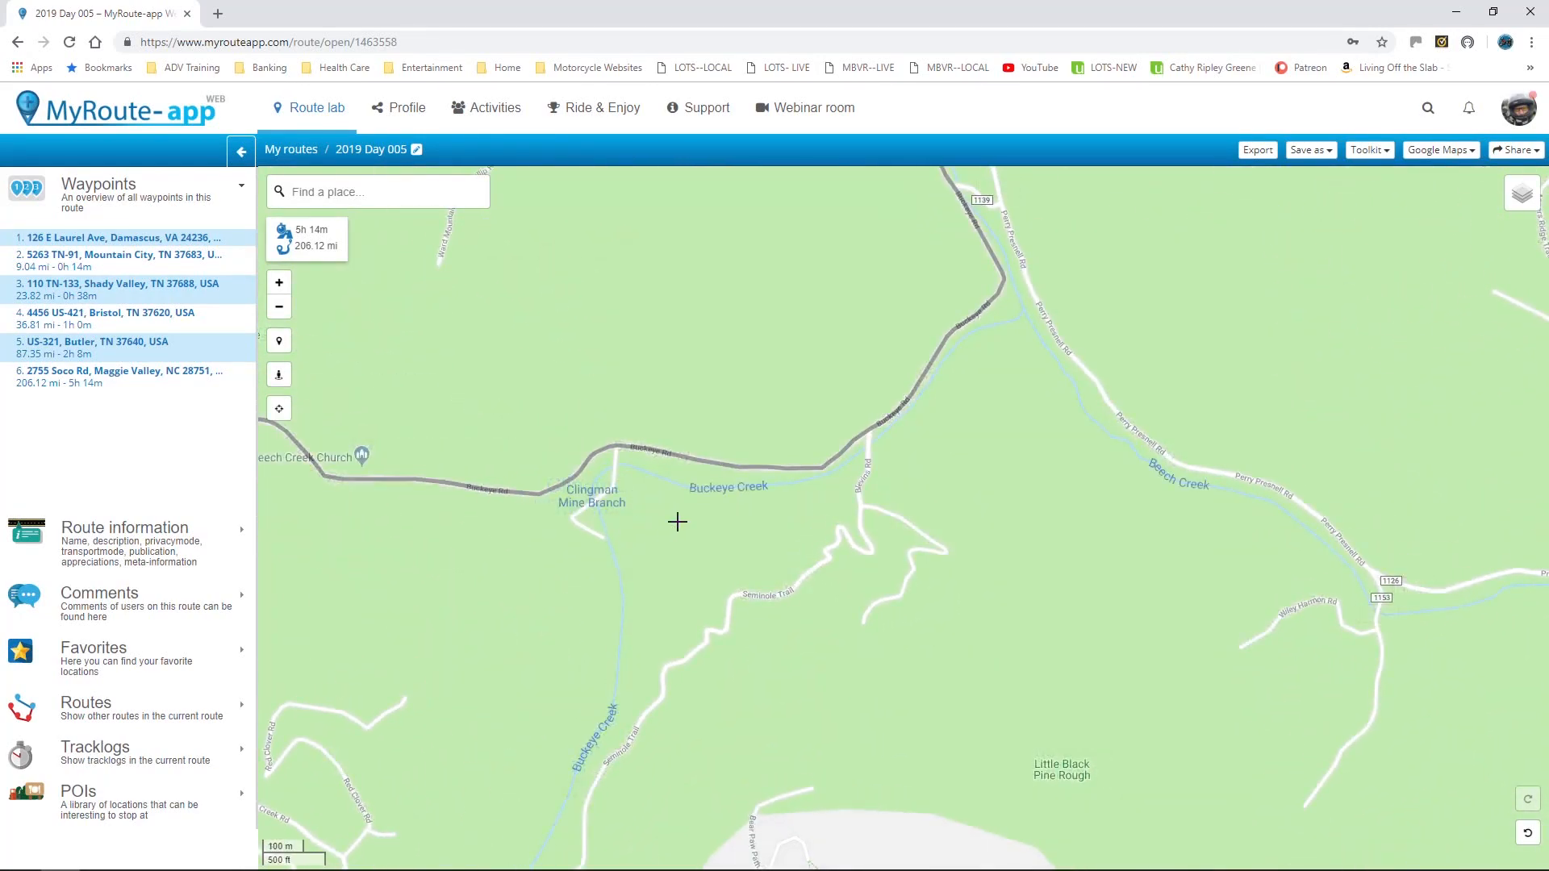
scroll(677, 522, "down", 2)
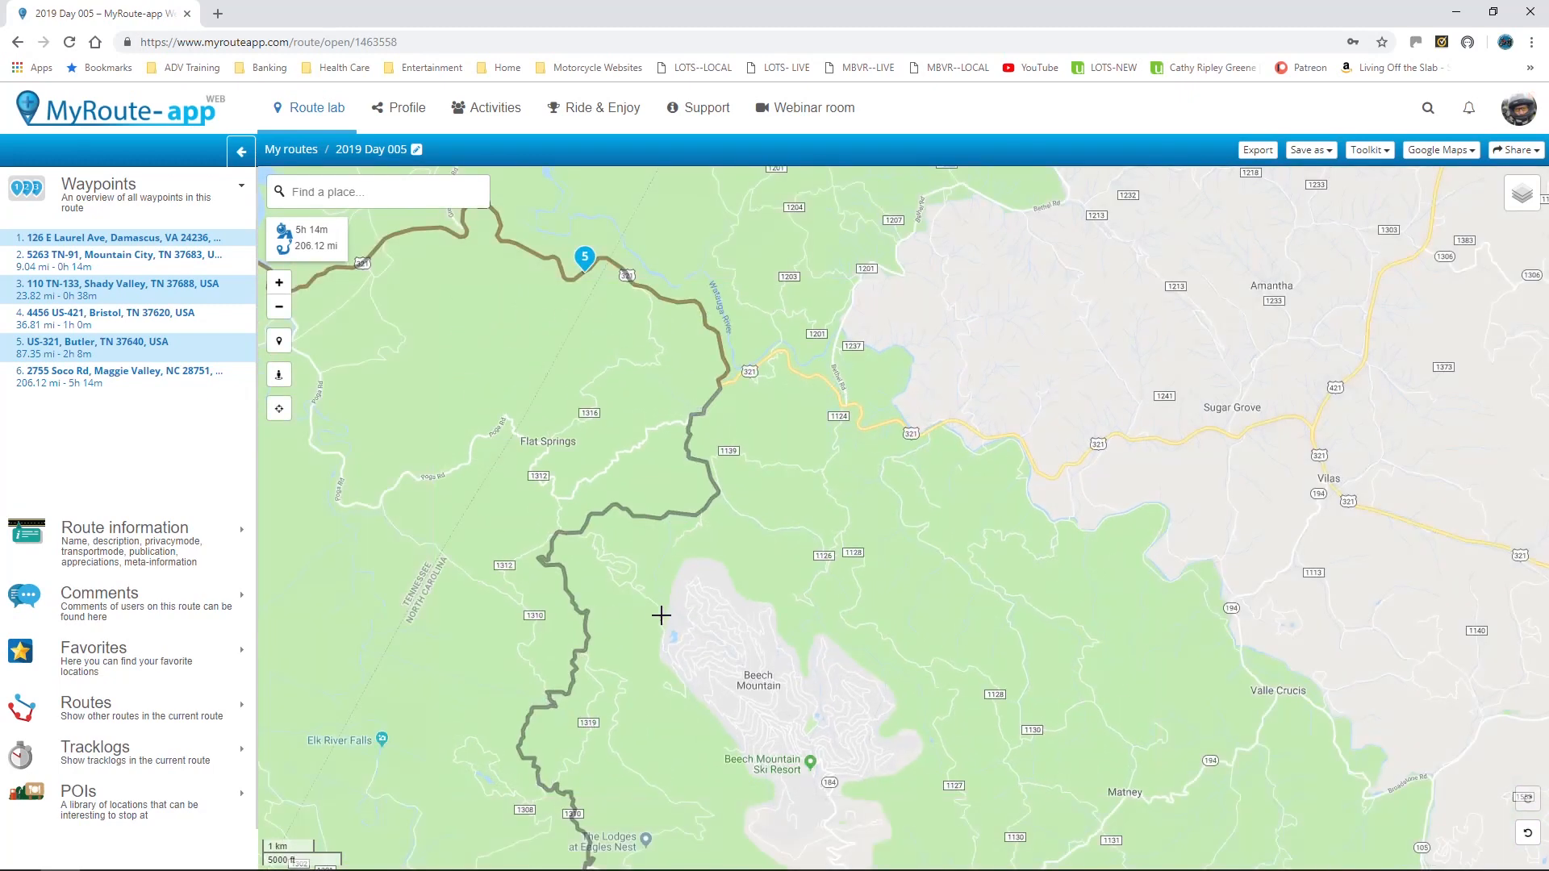
left_click_drag(691, 598, 835, 381)
left_click_drag(846, 593, 829, 431)
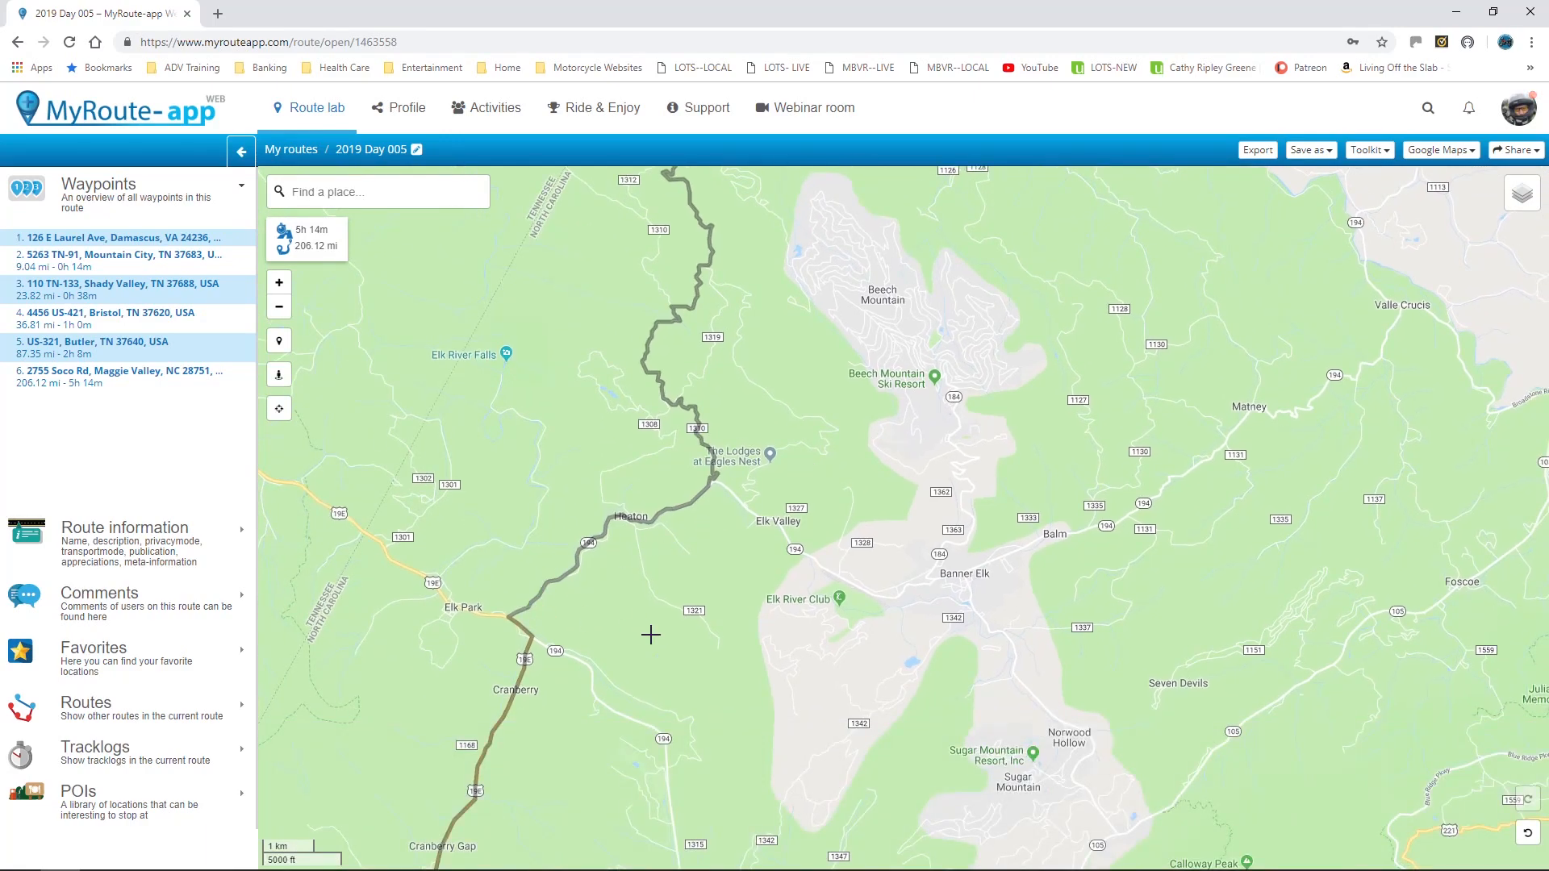
scroll(650, 635, "down", 1)
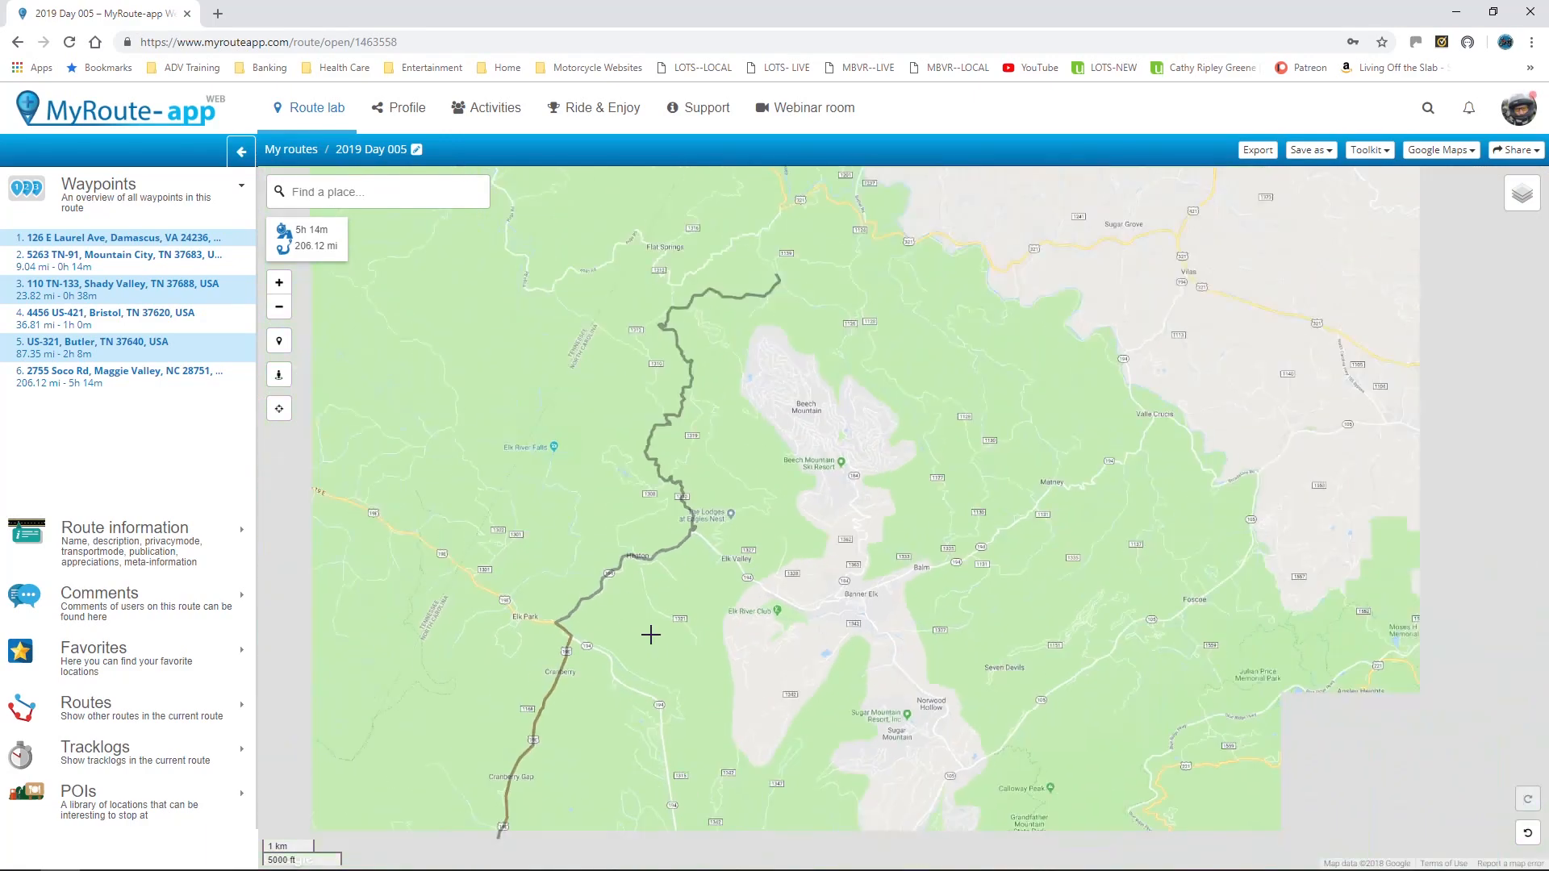
left_click_drag(732, 675, 830, 436)
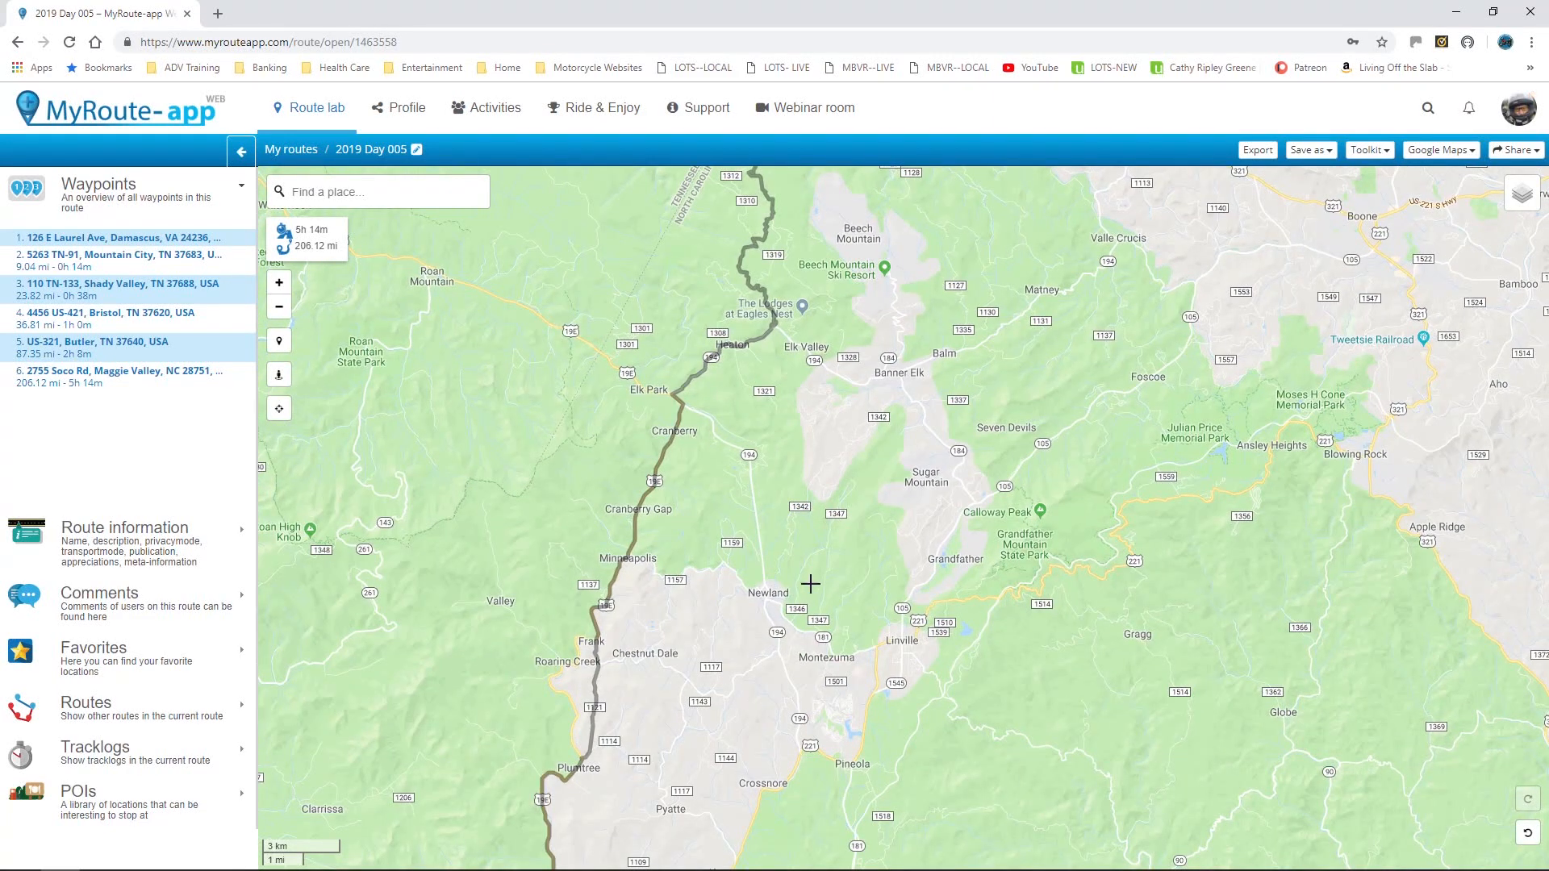
left_click_drag(519, 450, 954, 396)
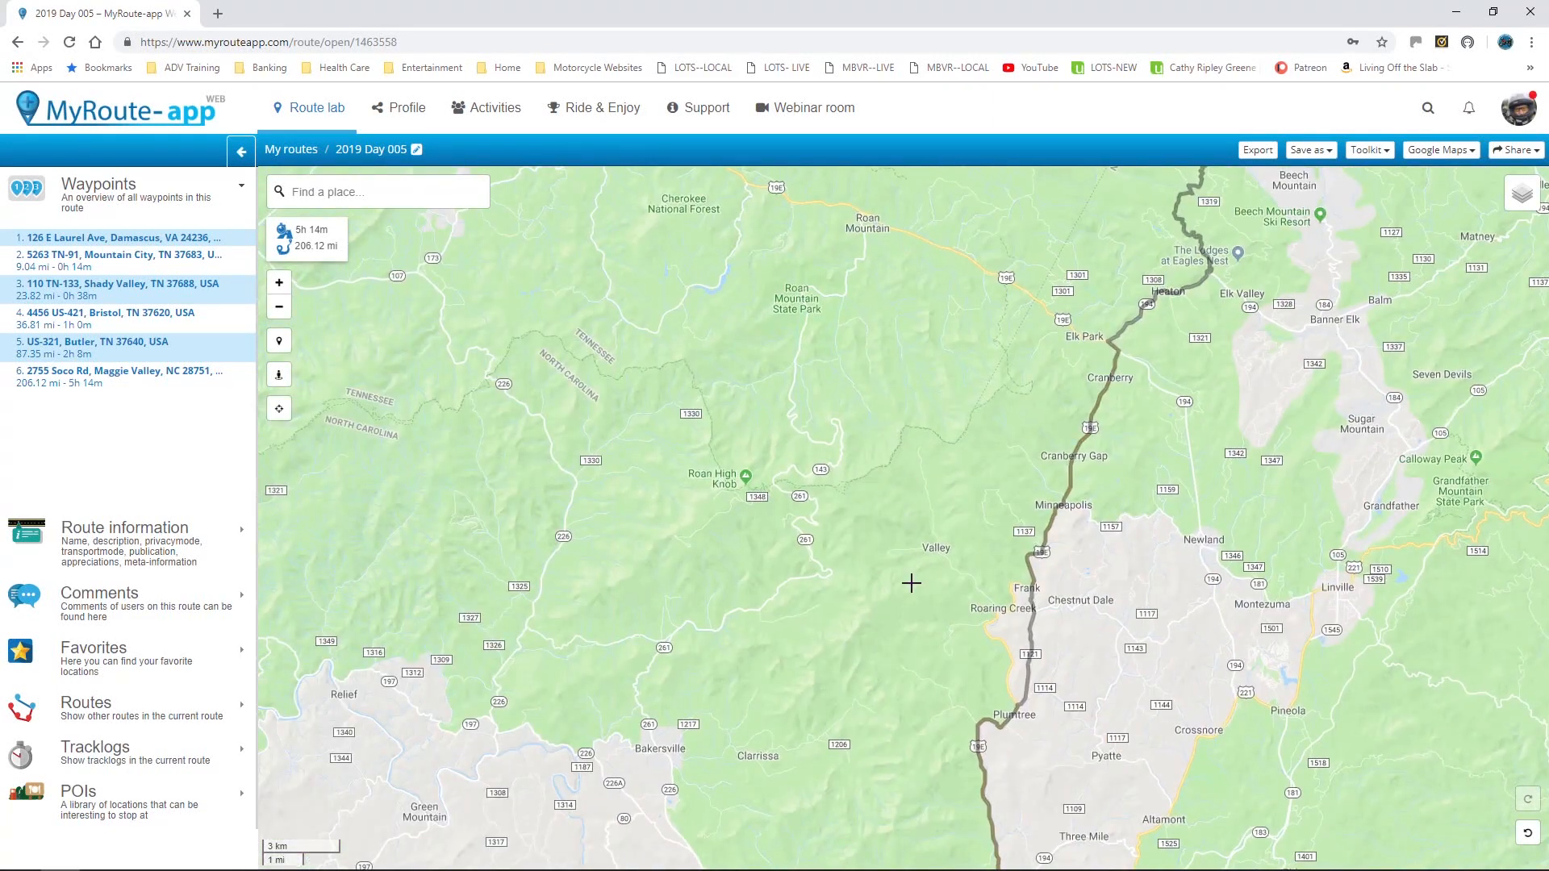
scroll(909, 581, "down", 1)
left_click_drag(909, 581, 767, 529)
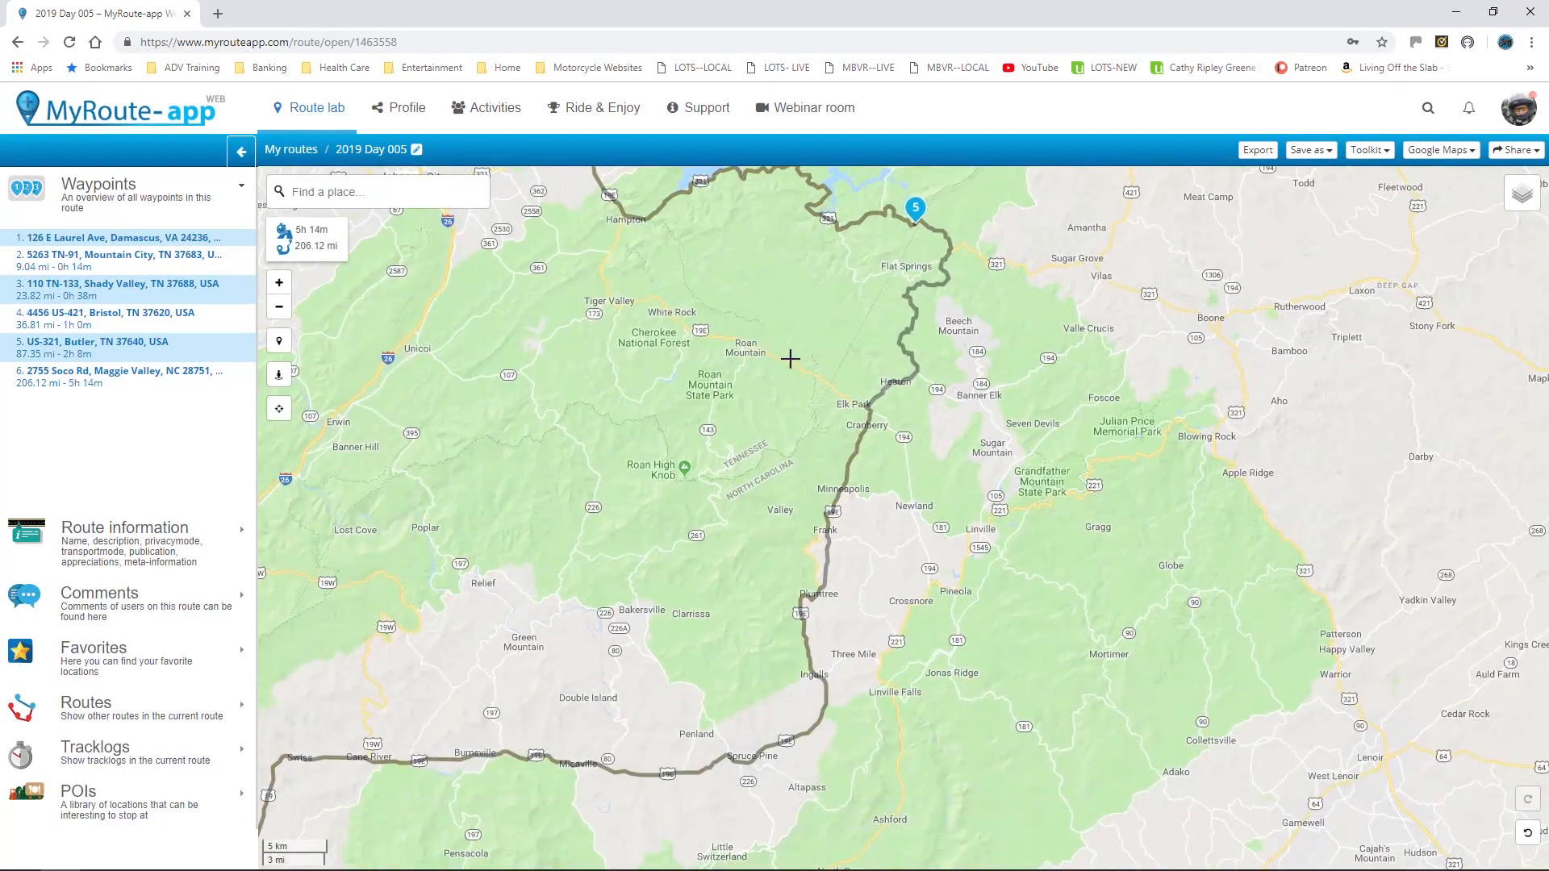
left_click_drag(738, 585, 760, 363)
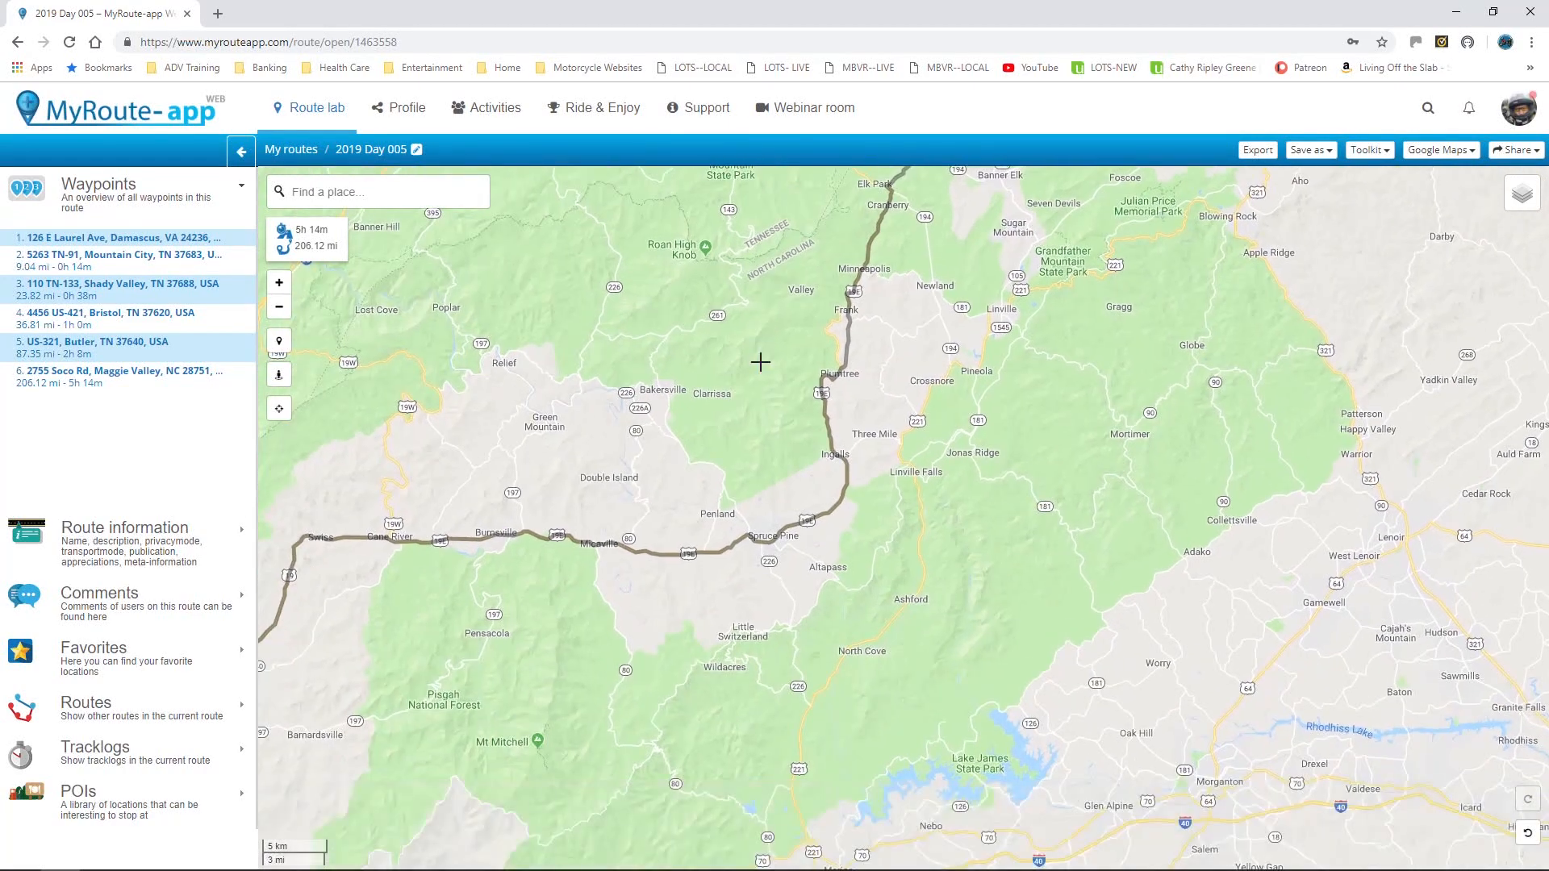
- Examine NC-80, the Blue Ridge Parkway near Mt Mitchell, and NC-197 through Pensacola to Burnsville as possible route roads
left_click_drag(895, 696, 911, 416)
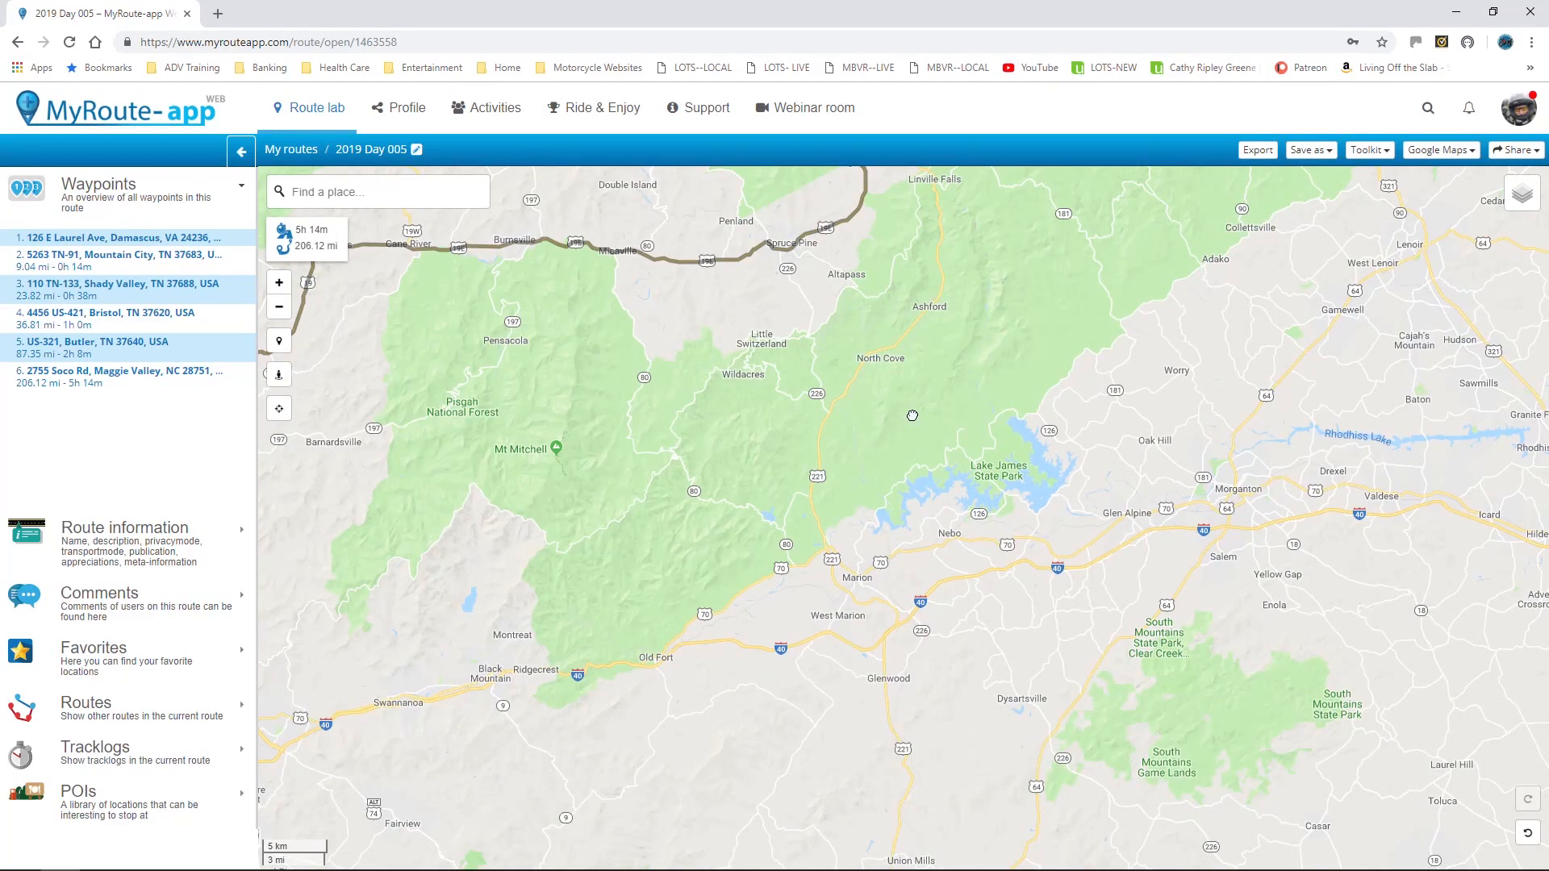
scroll(626, 529, "up", 2)
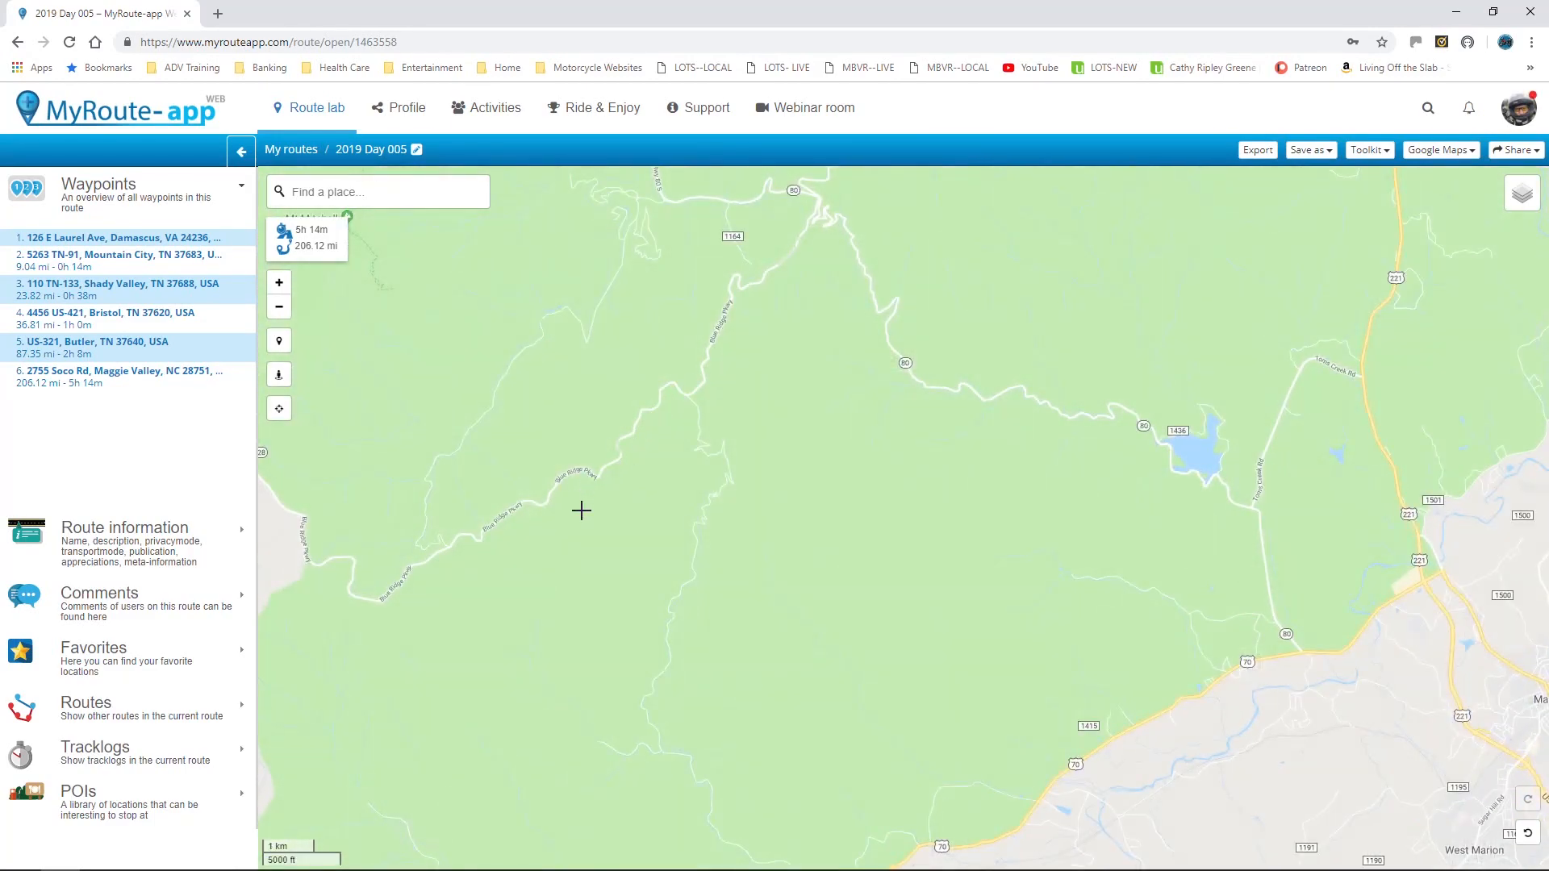
left_click_drag(757, 321, 979, 476)
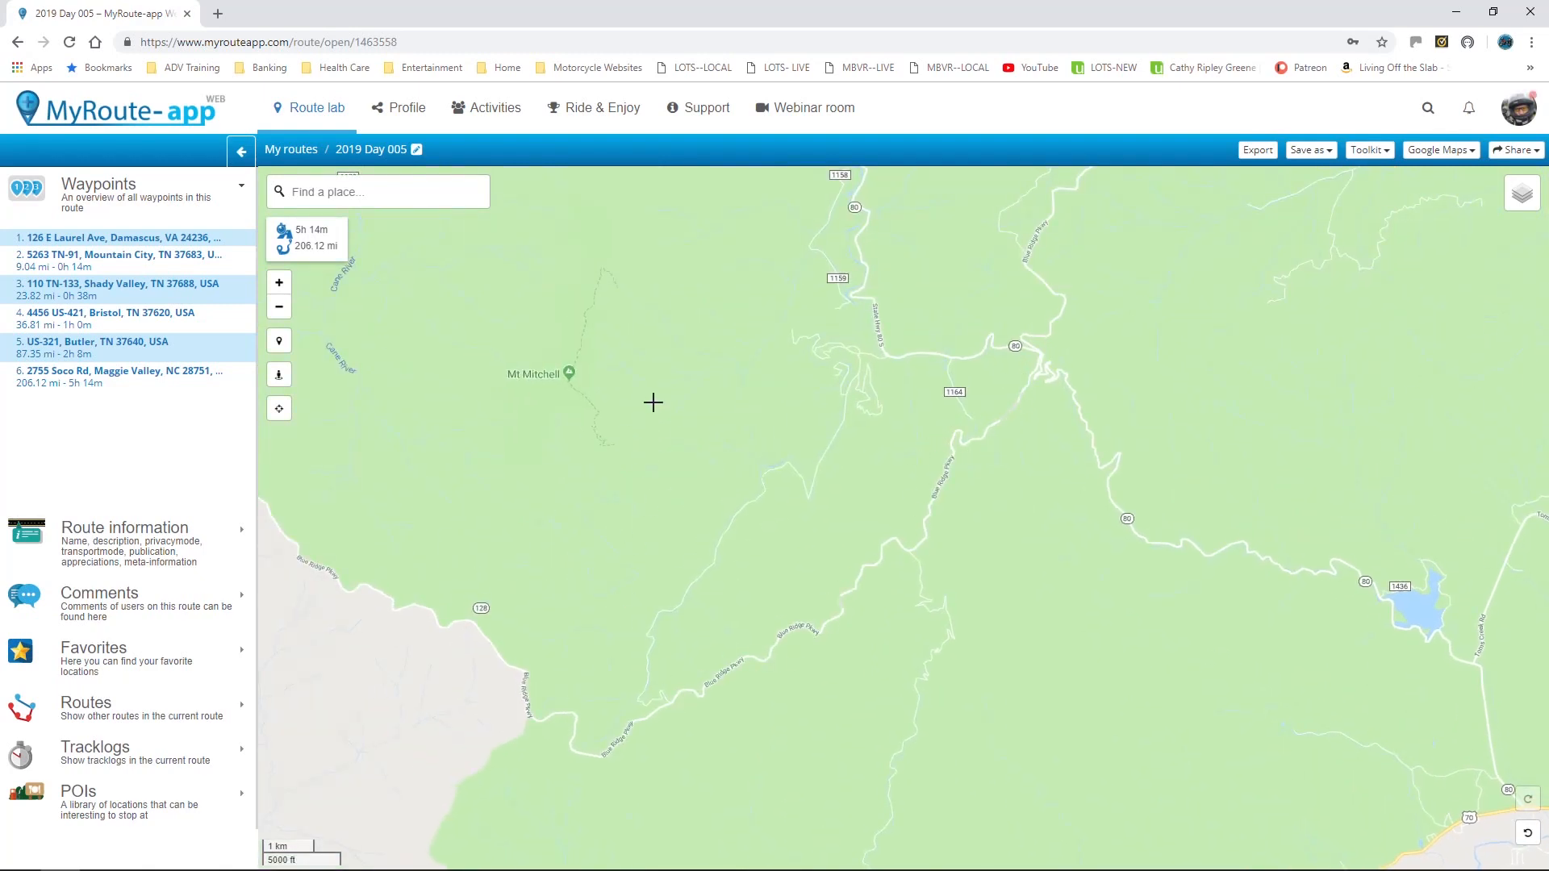
left_click_drag(654, 402, 940, 626)
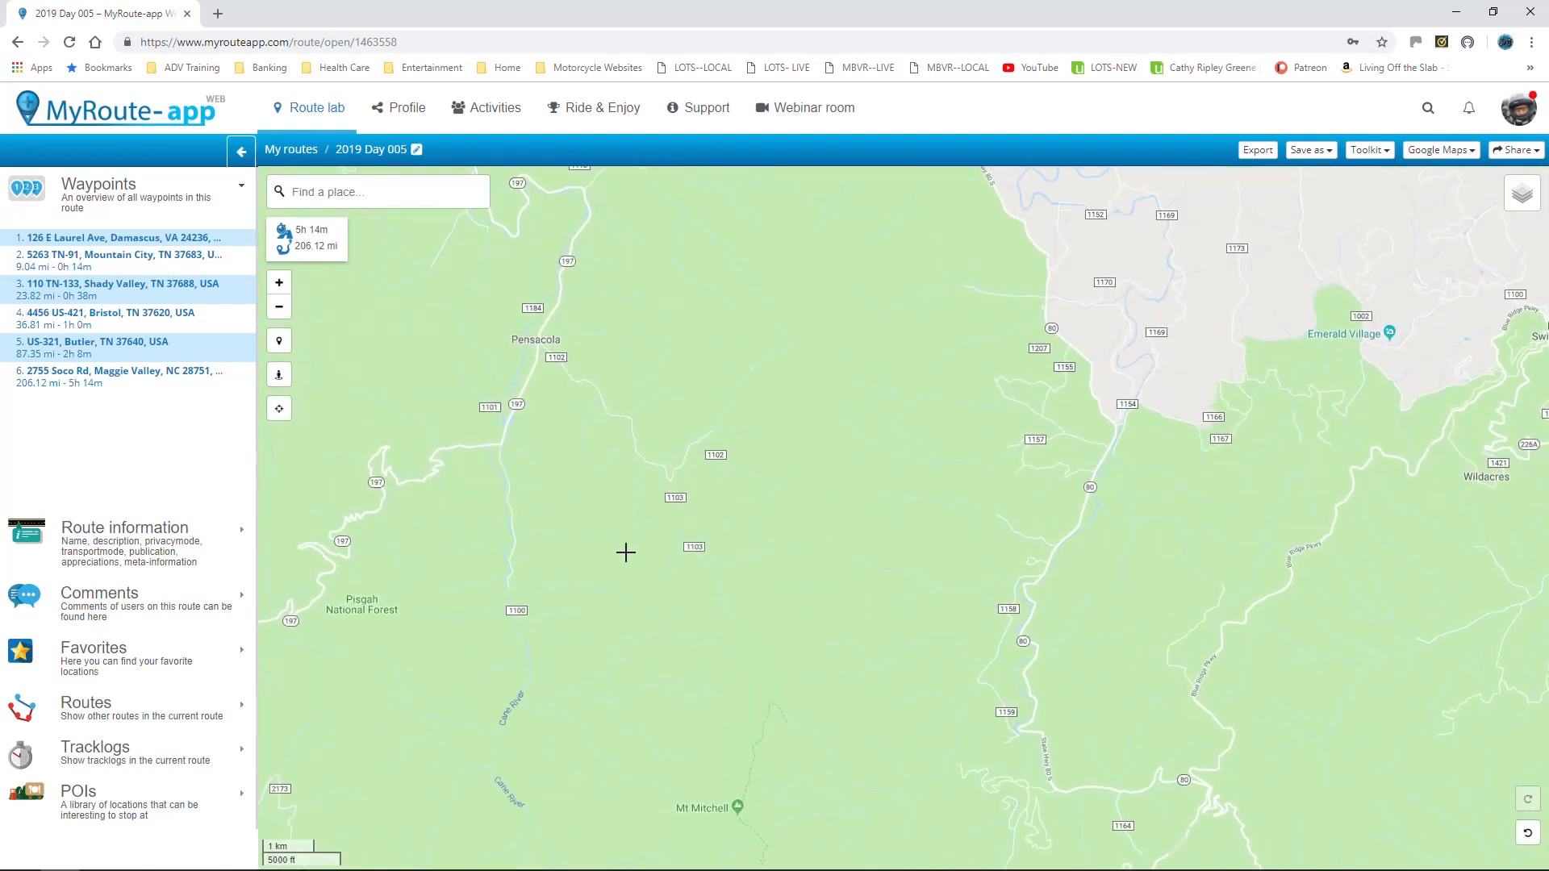
left_click_drag(533, 357, 928, 449)
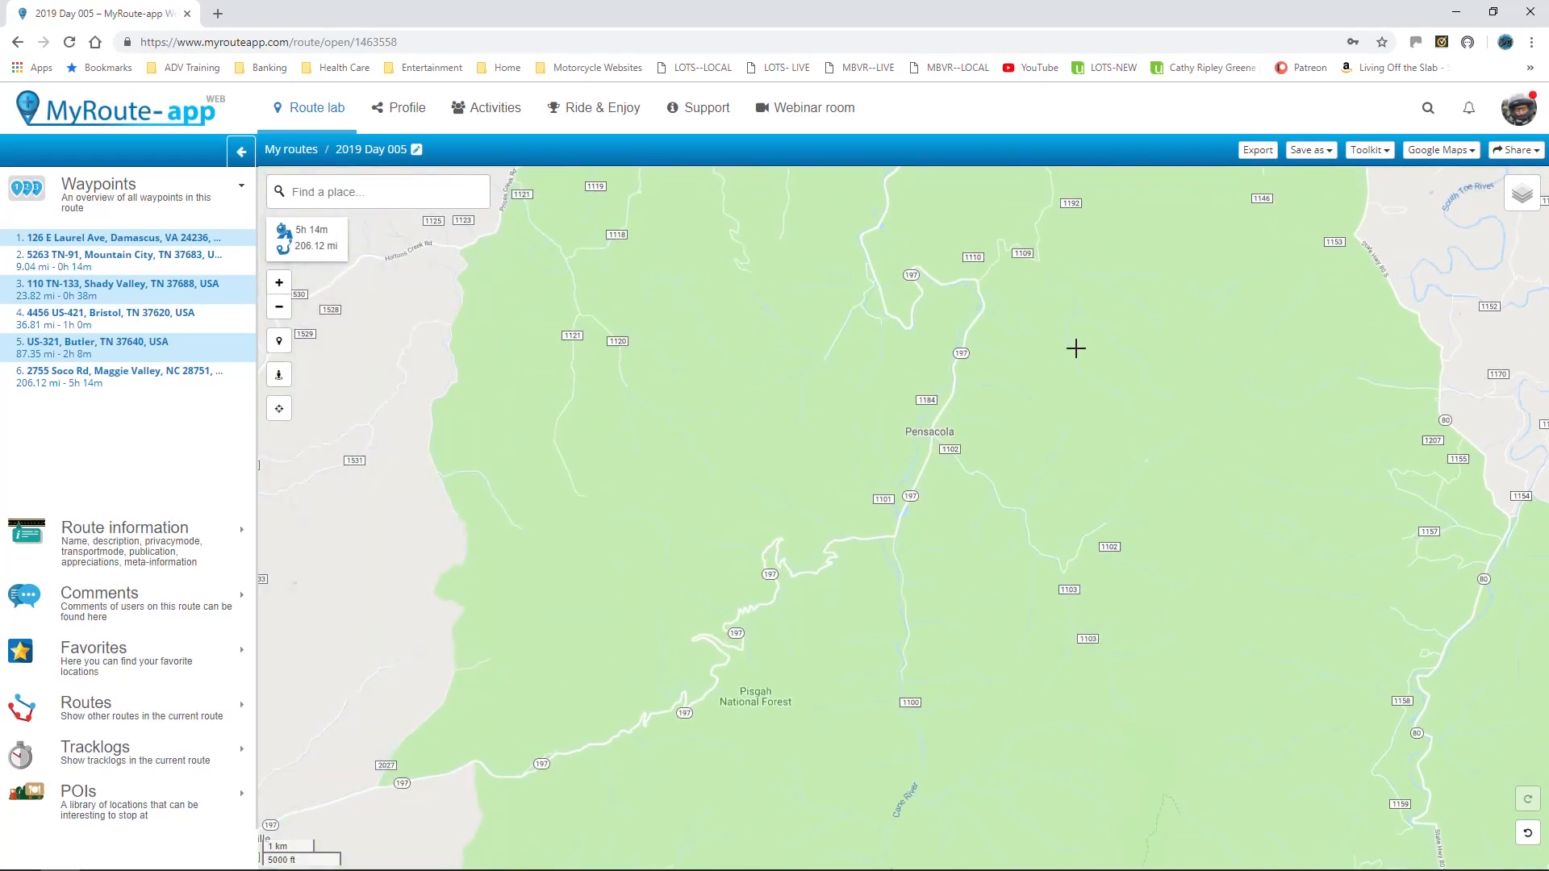
left_click_drag(1077, 348, 987, 563)
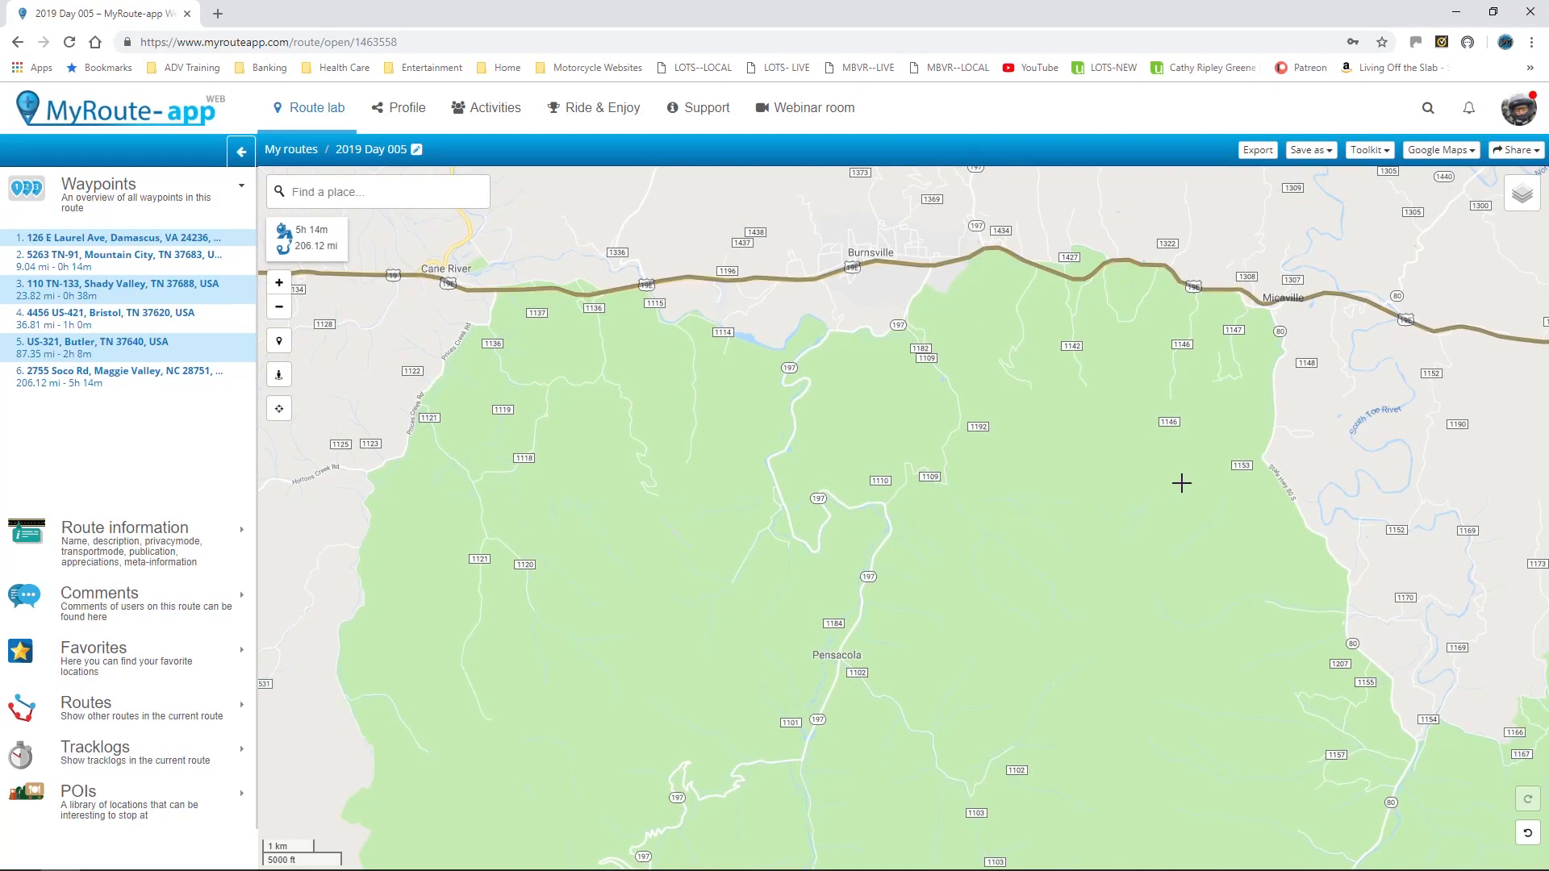
left_click_drag(1182, 482, 1096, 471)
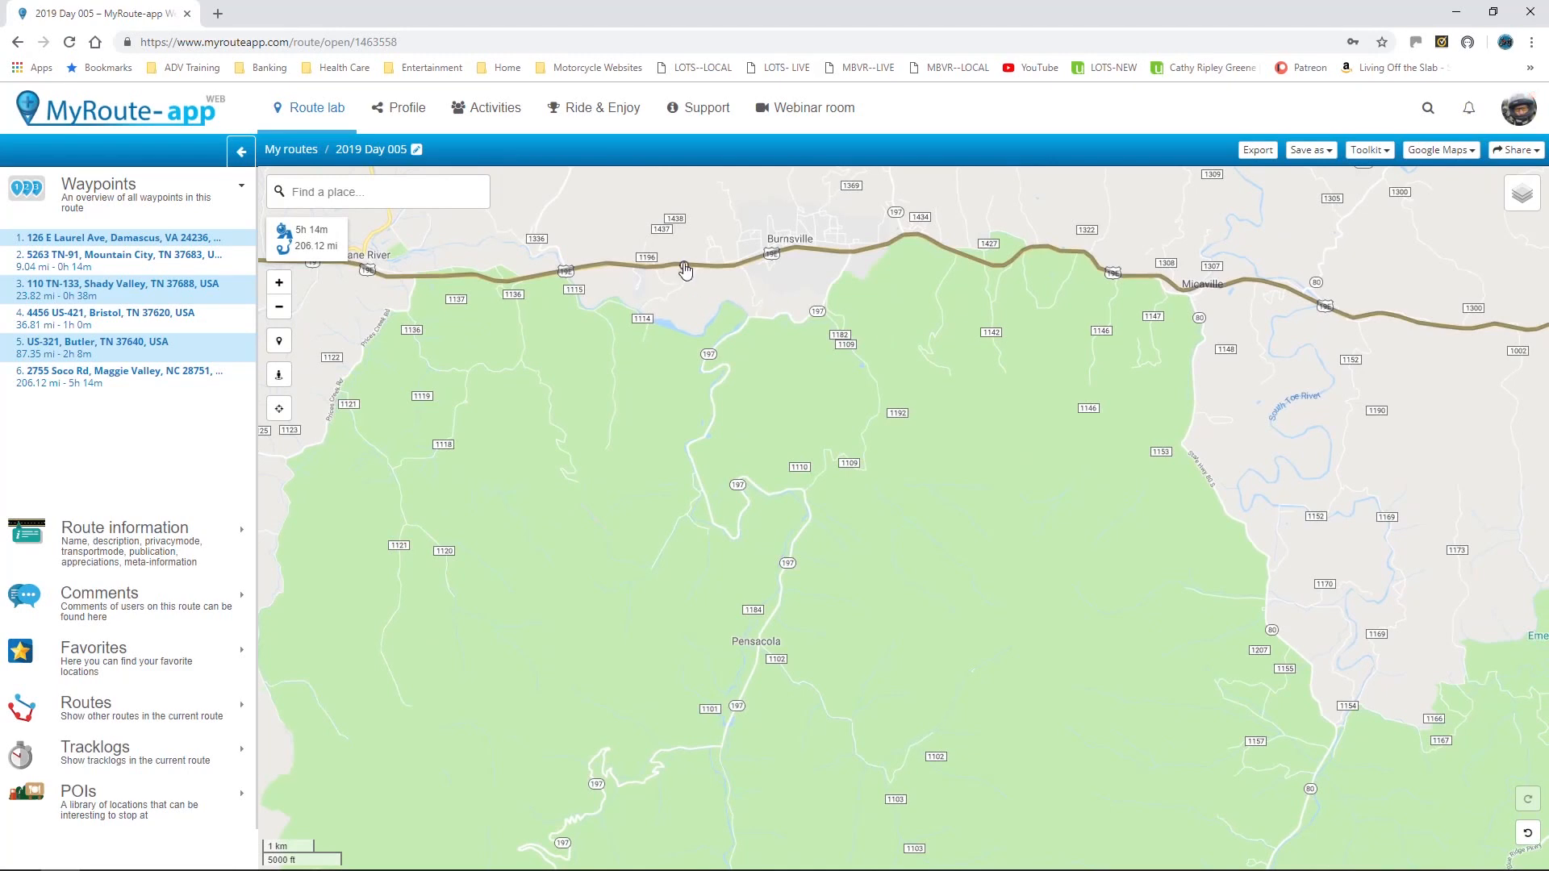
- Reroute the day along NC-197 with waypoints south of Burnsville, at Barnardsville and south of Pensacola, keeping the suggested names
left_click_drag(685, 270, 744, 329)
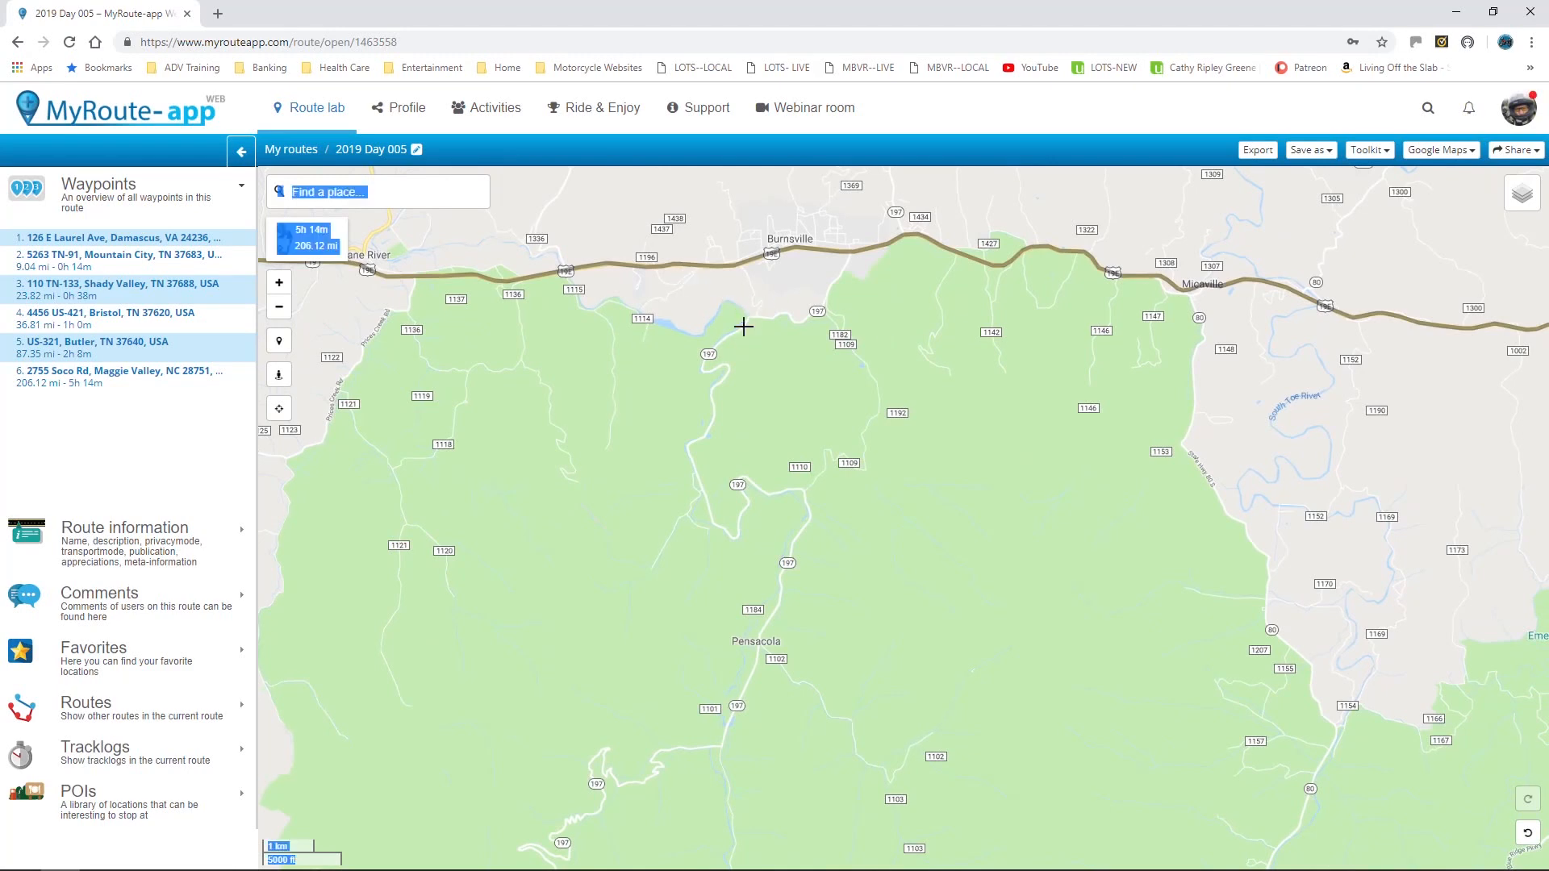
left_click(984, 230)
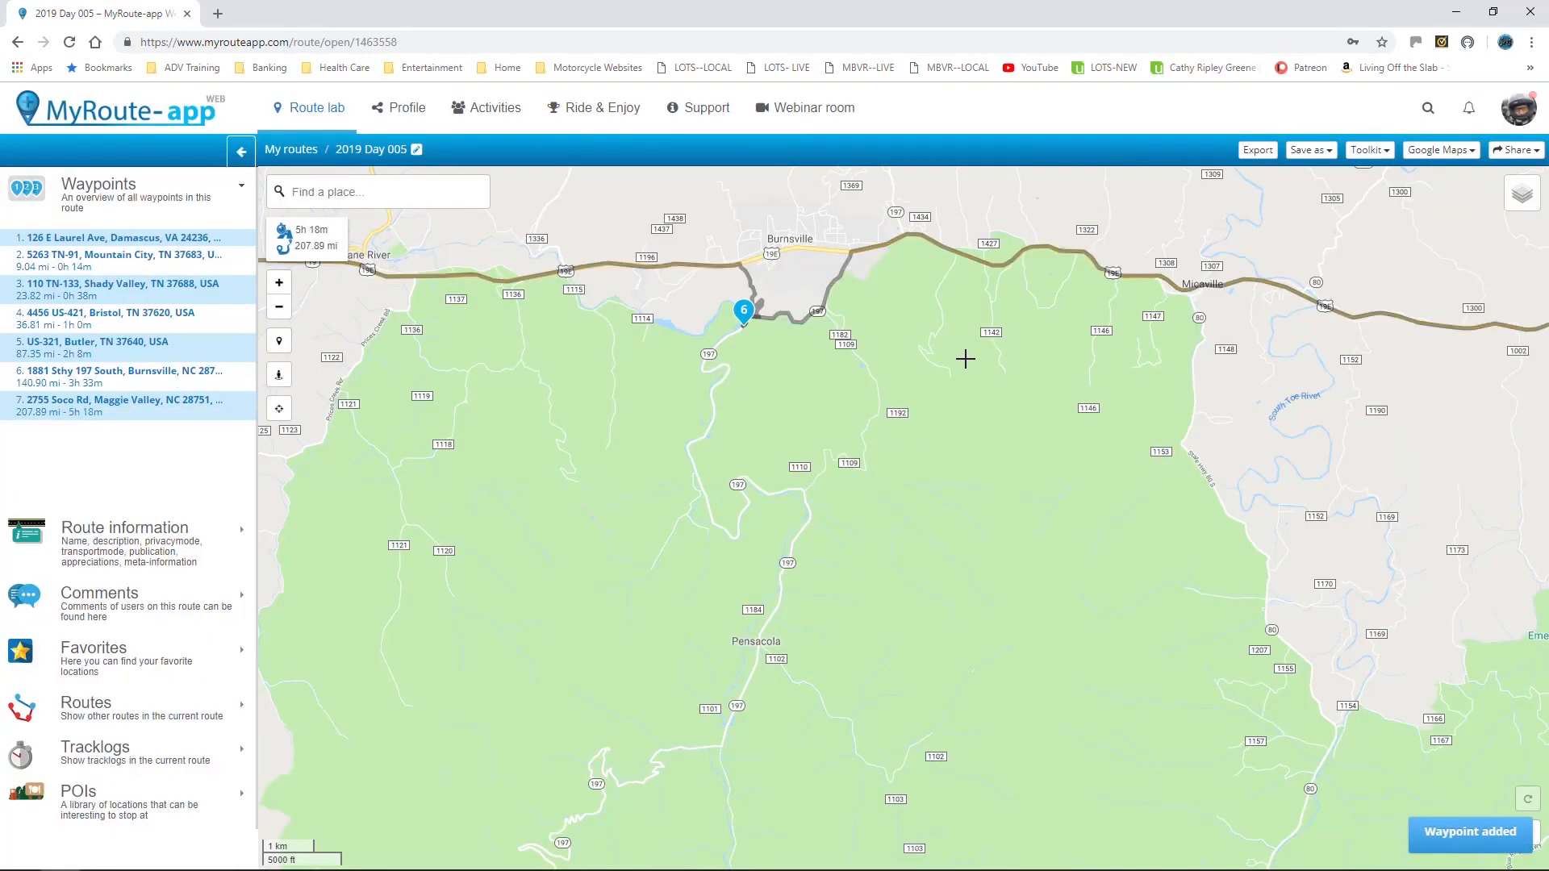
scroll(940, 552, "down", 1)
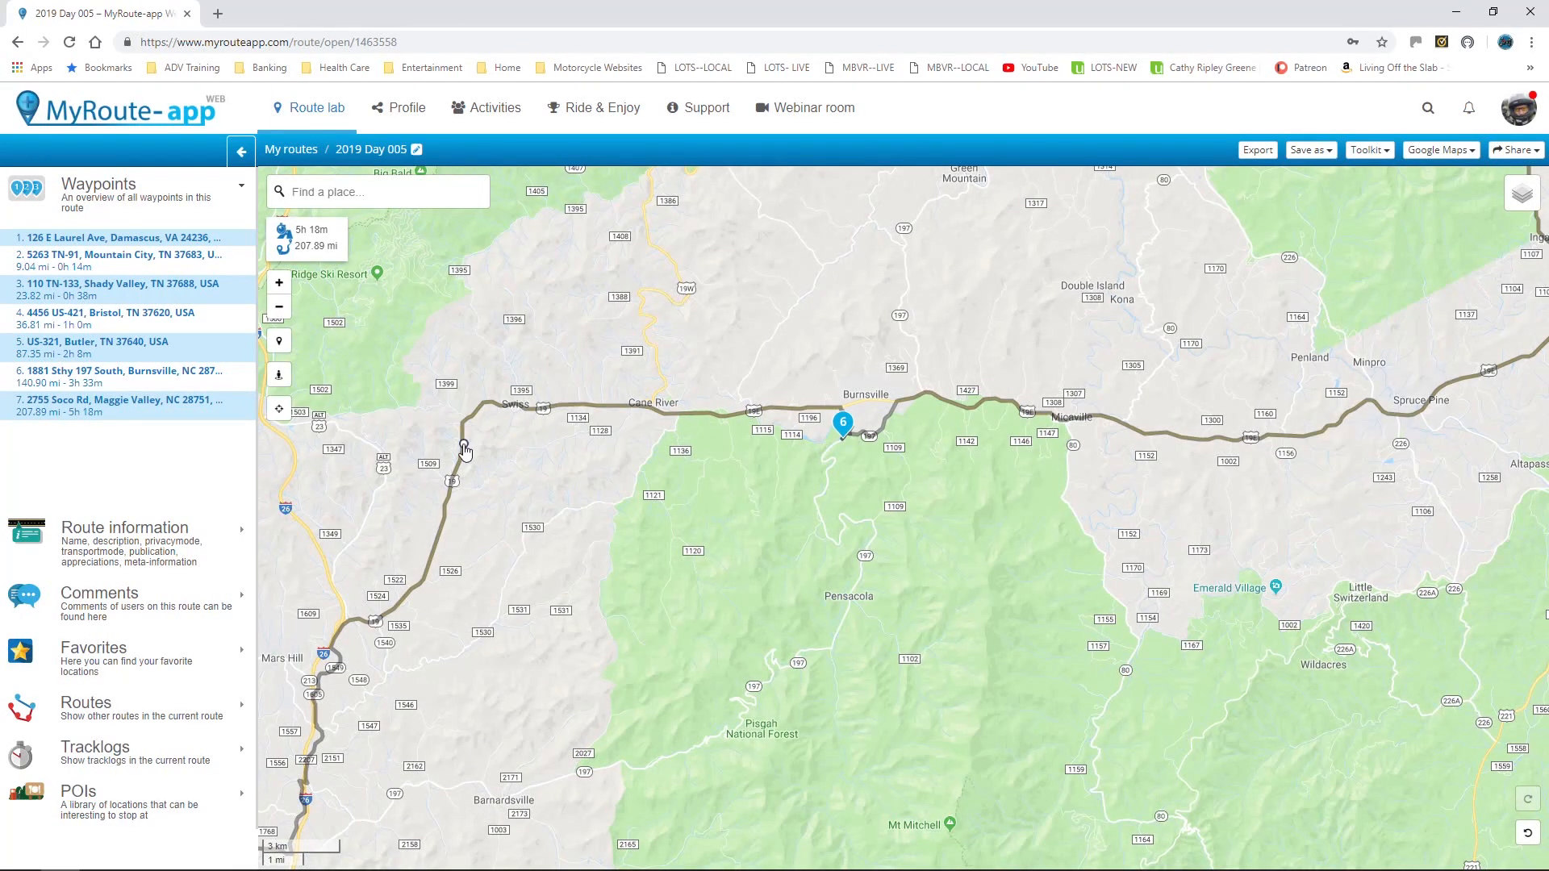
left_click_drag(464, 446, 521, 792)
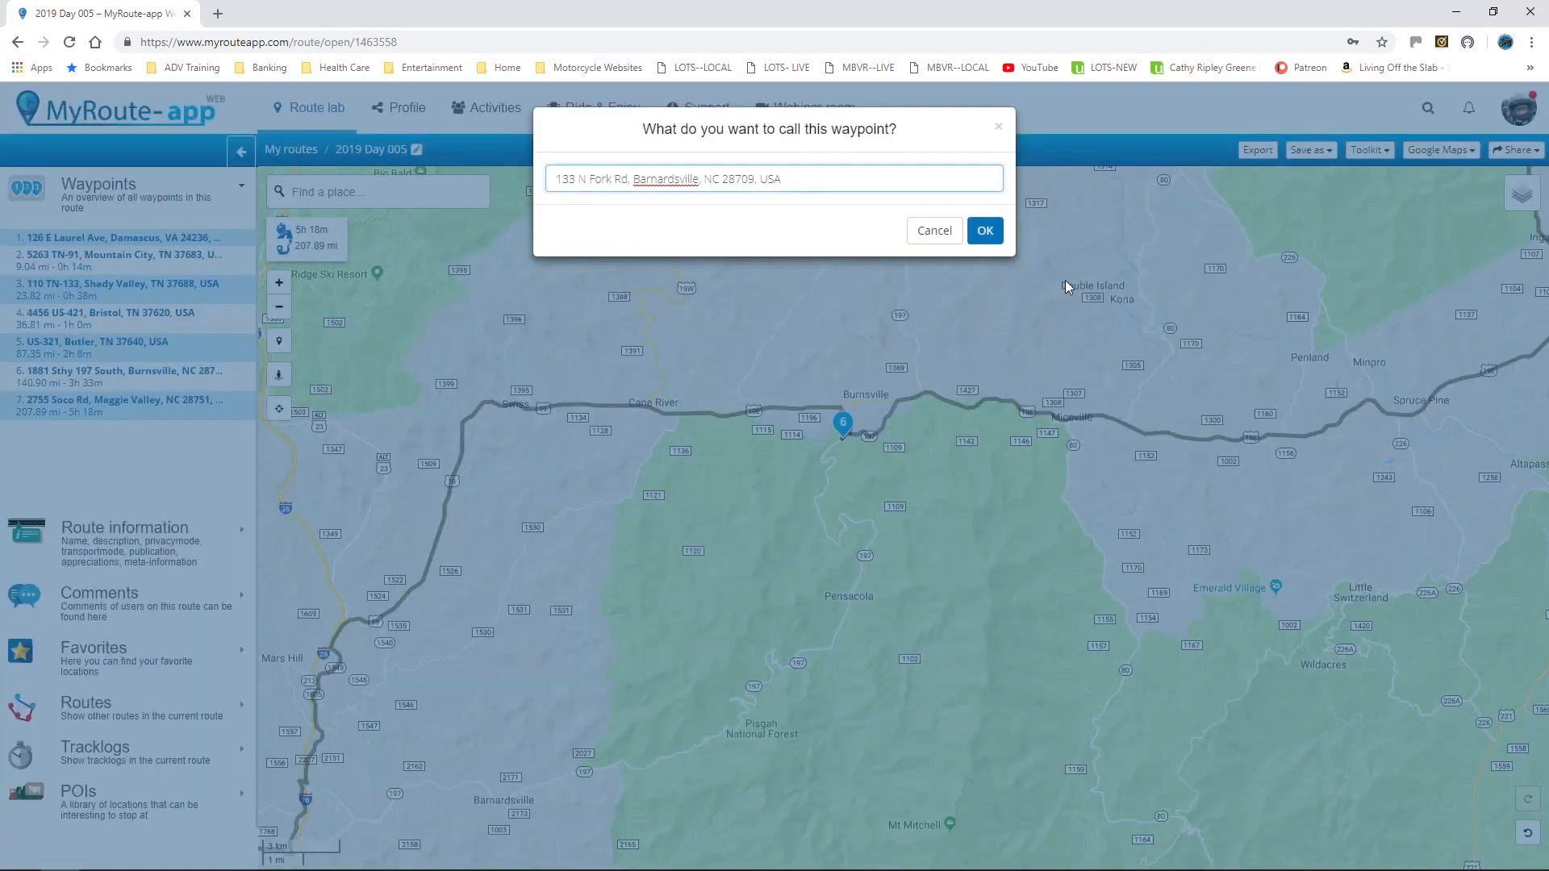
left_click(985, 231)
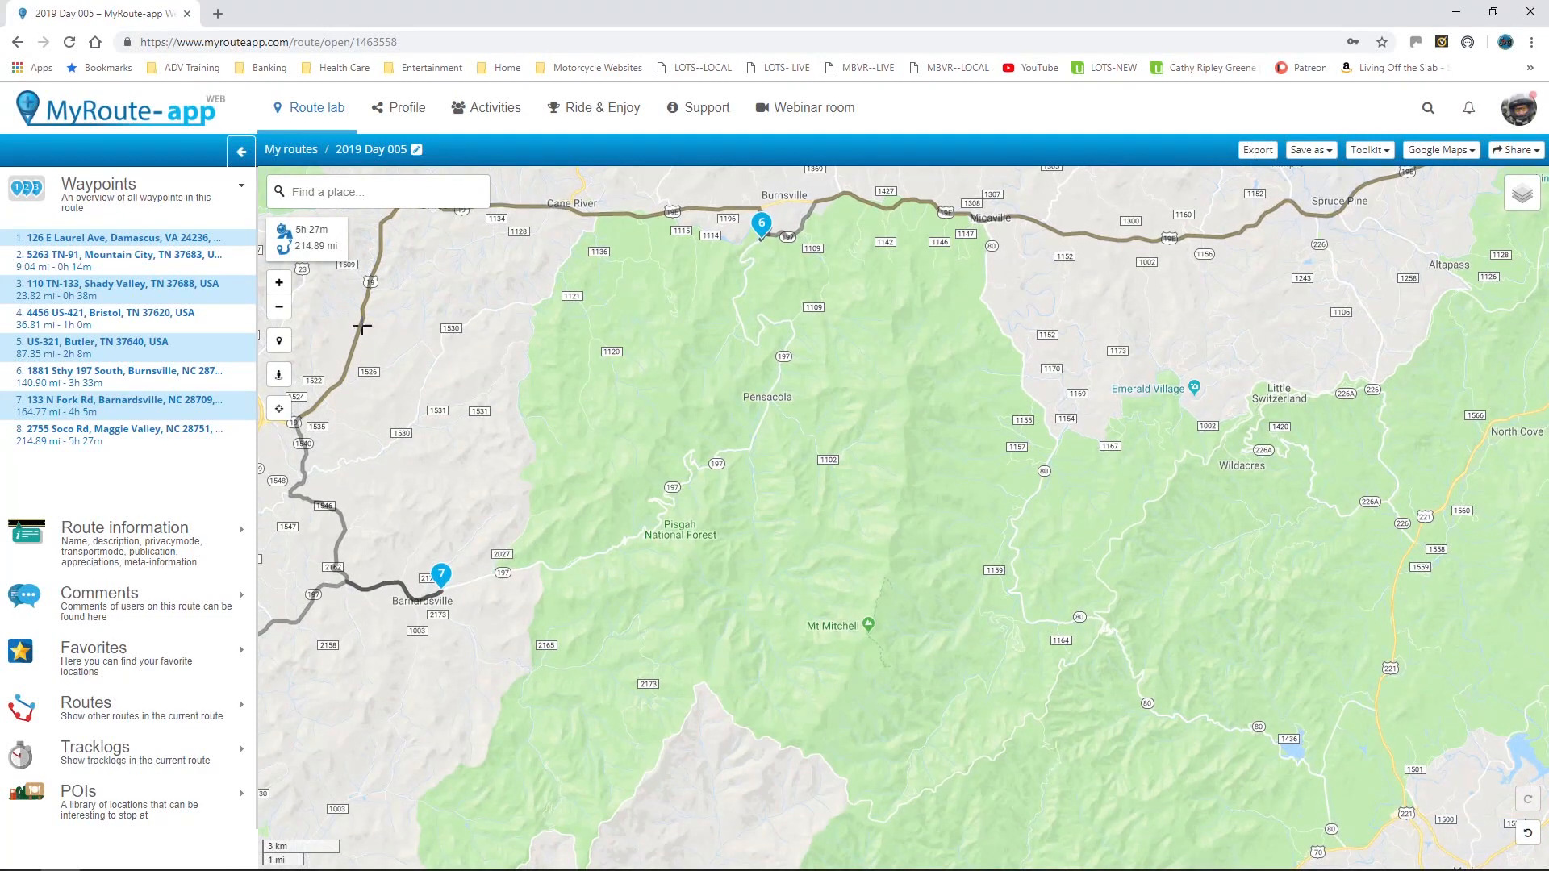
left_click(741, 452)
left_click(982, 229)
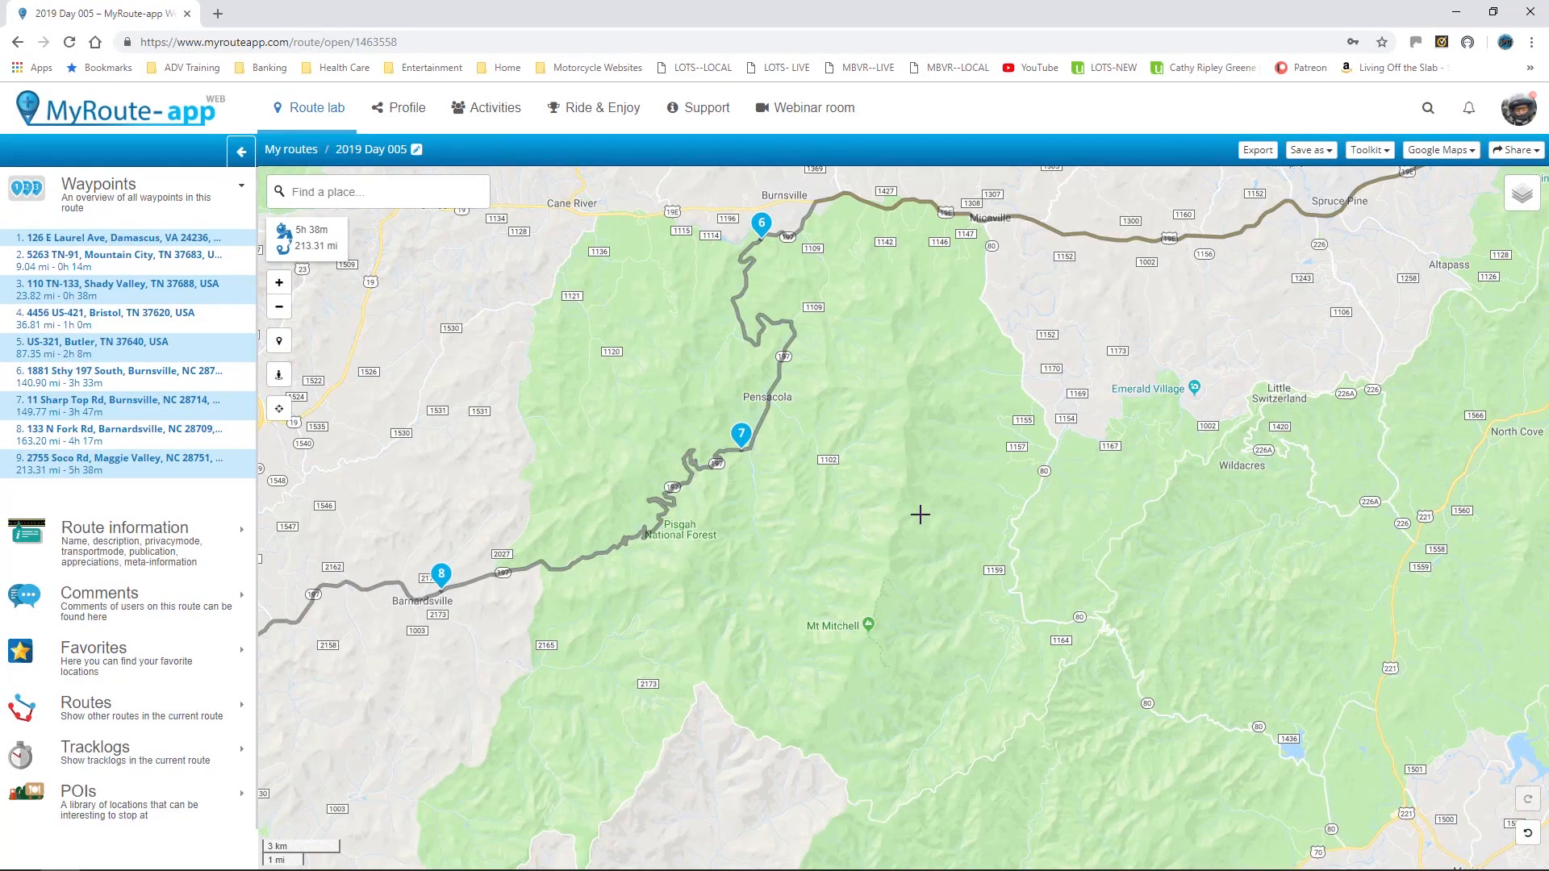
- Examine the Blue Ridge Parkway around Mt Mitchell and the remaining route from Barnardsville through Leicester and Canton to Maggie Valley
left_click_drag(902, 592, 842, 436)
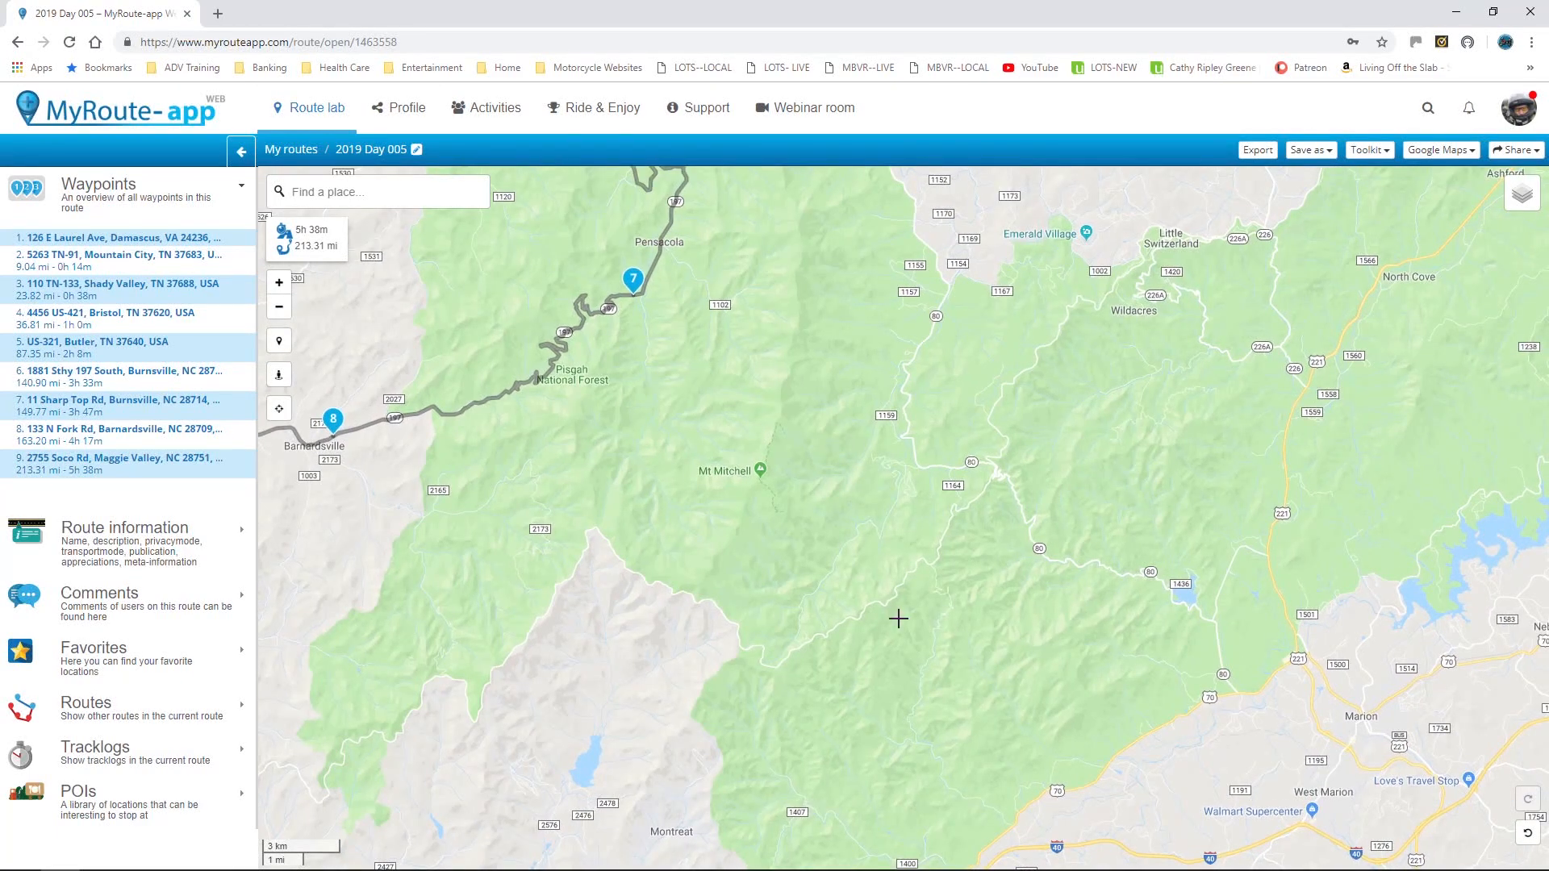
scroll(898, 619, "up", 1)
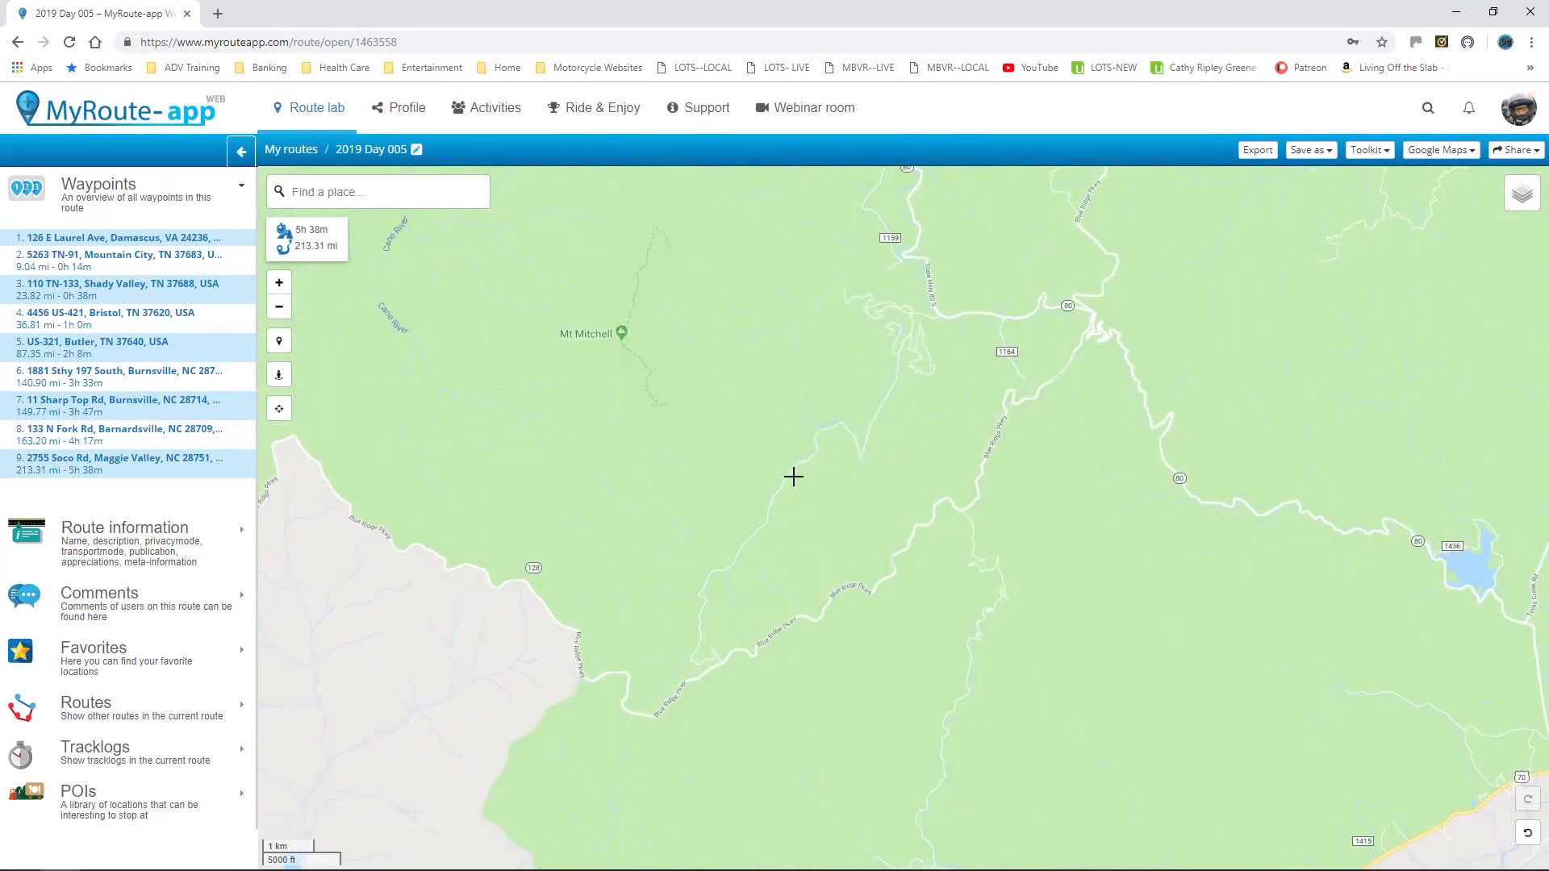
scroll(794, 477, "down", 1)
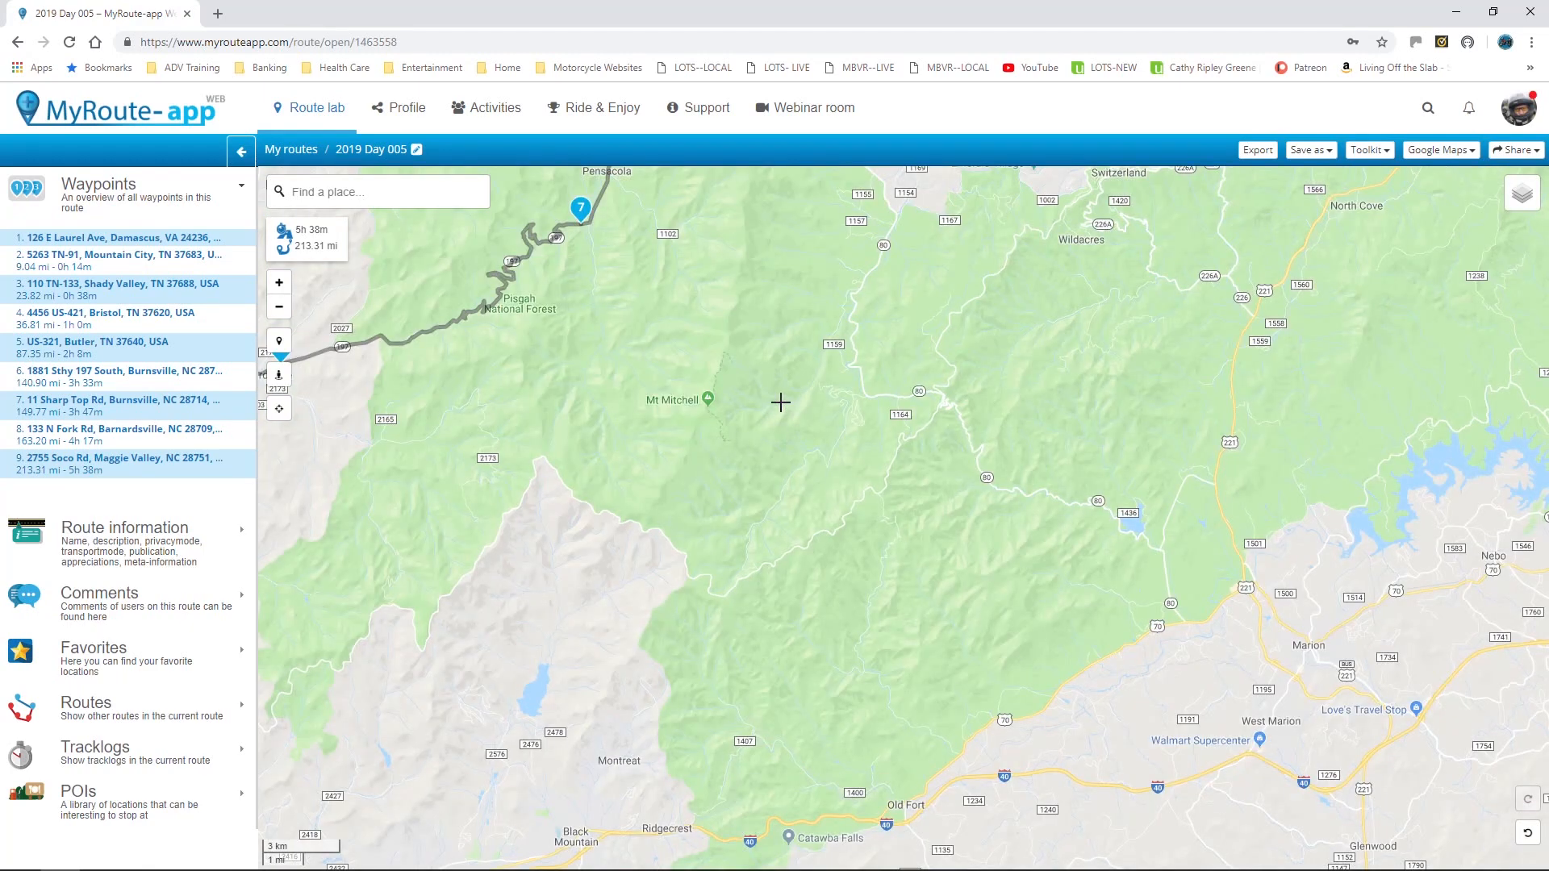
scroll(781, 403, "down", 1)
left_click_drag(768, 415, 941, 369)
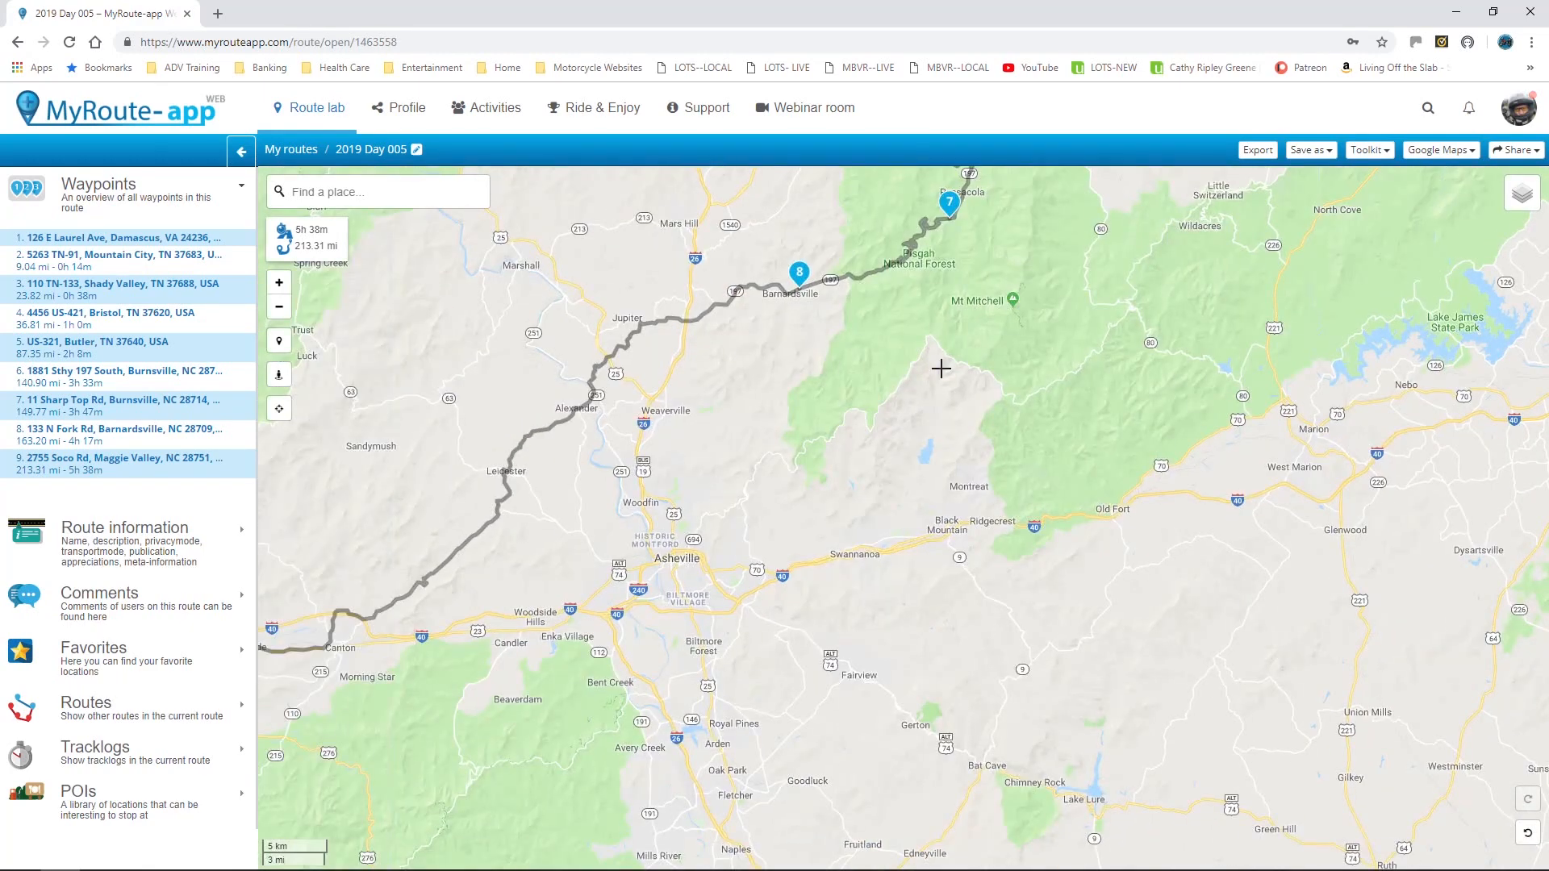
left_click_drag(711, 460, 1005, 418)
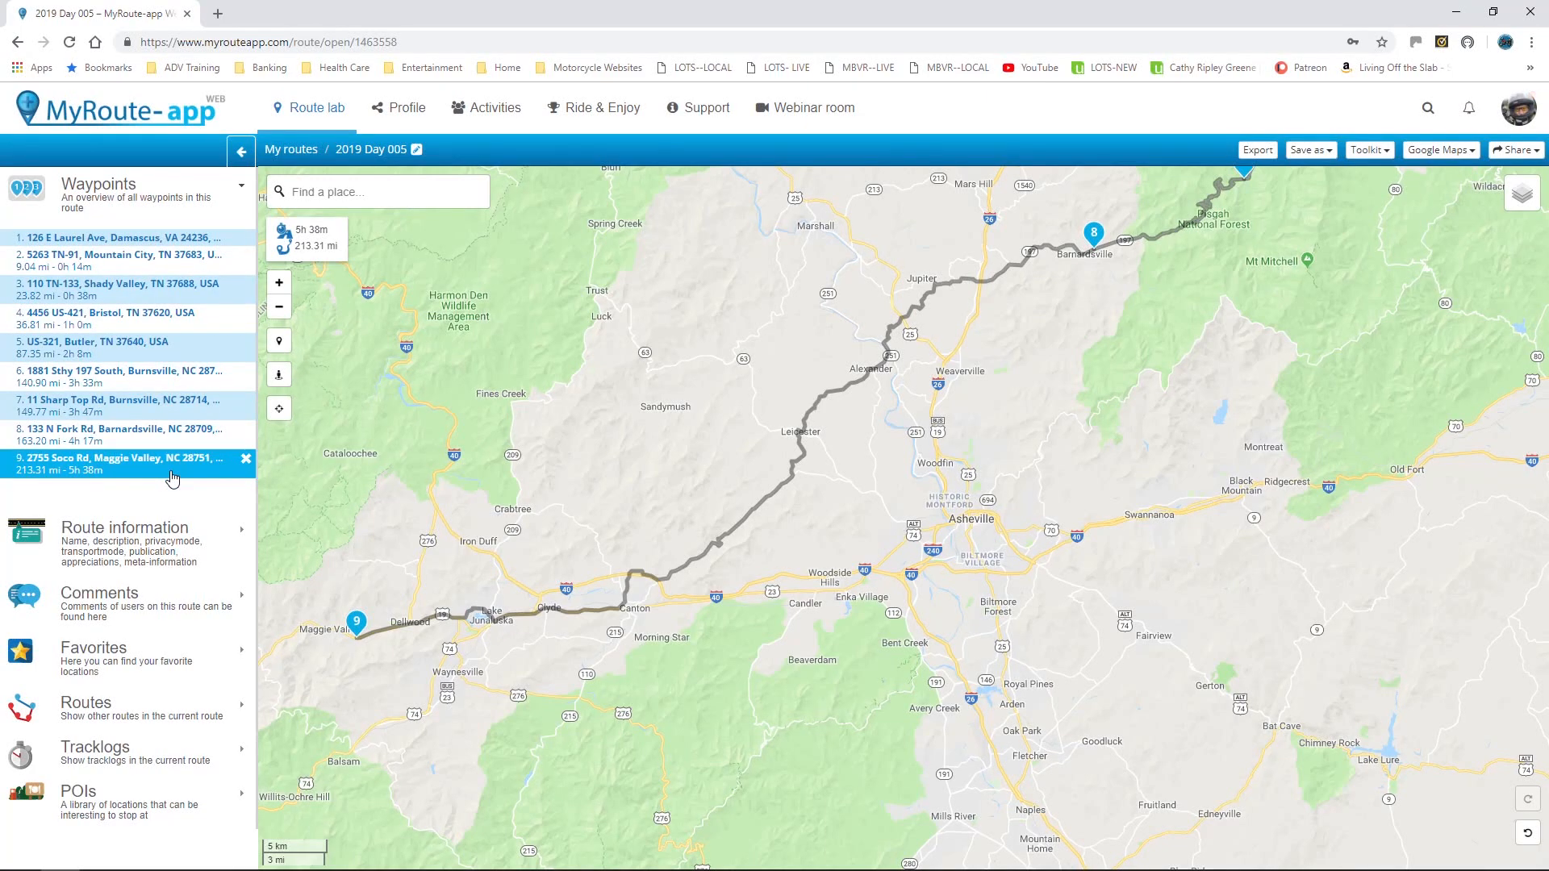
scroll(1080, 581, "down", 1)
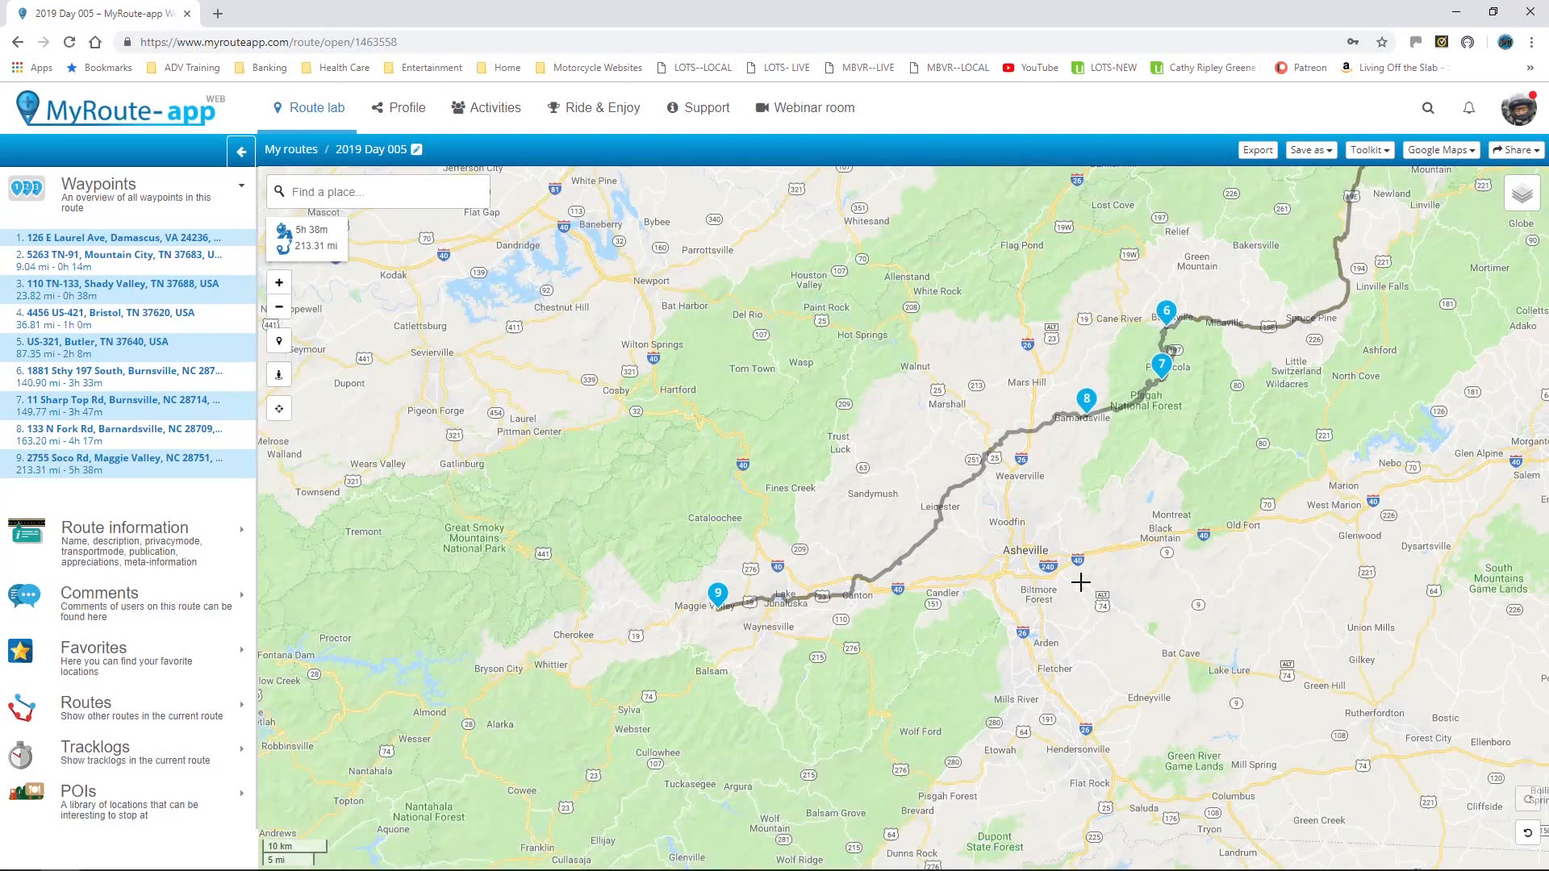
left_click_drag(1157, 505, 949, 609)
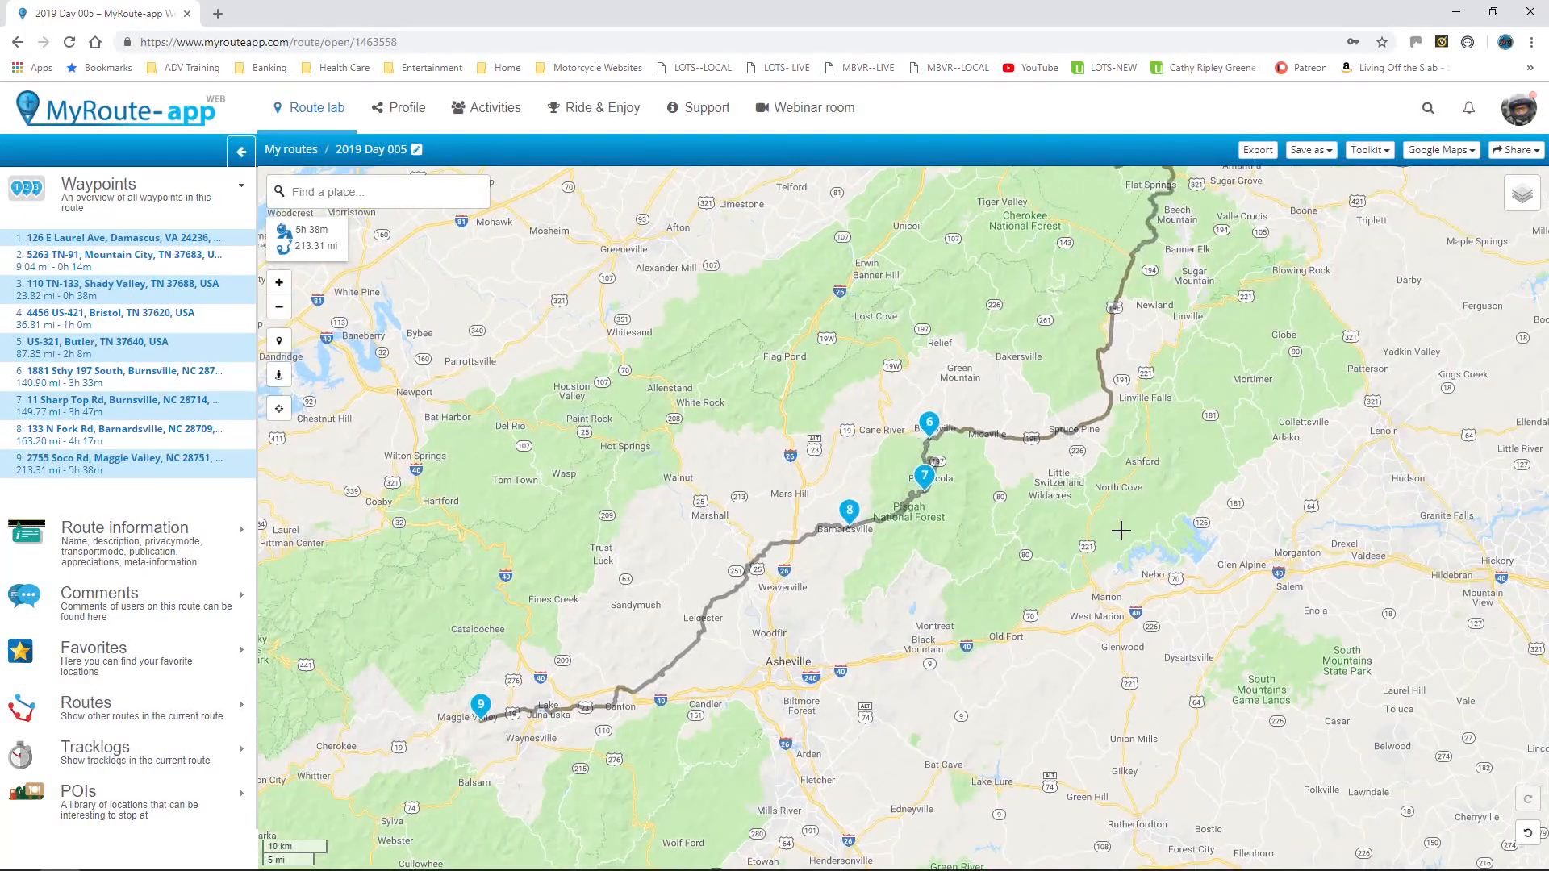
- Examine the roads east of the route around North Cove, Linville Falls, Crossnore and Linville as possible alternatives
scroll(1121, 530, "up", 1)
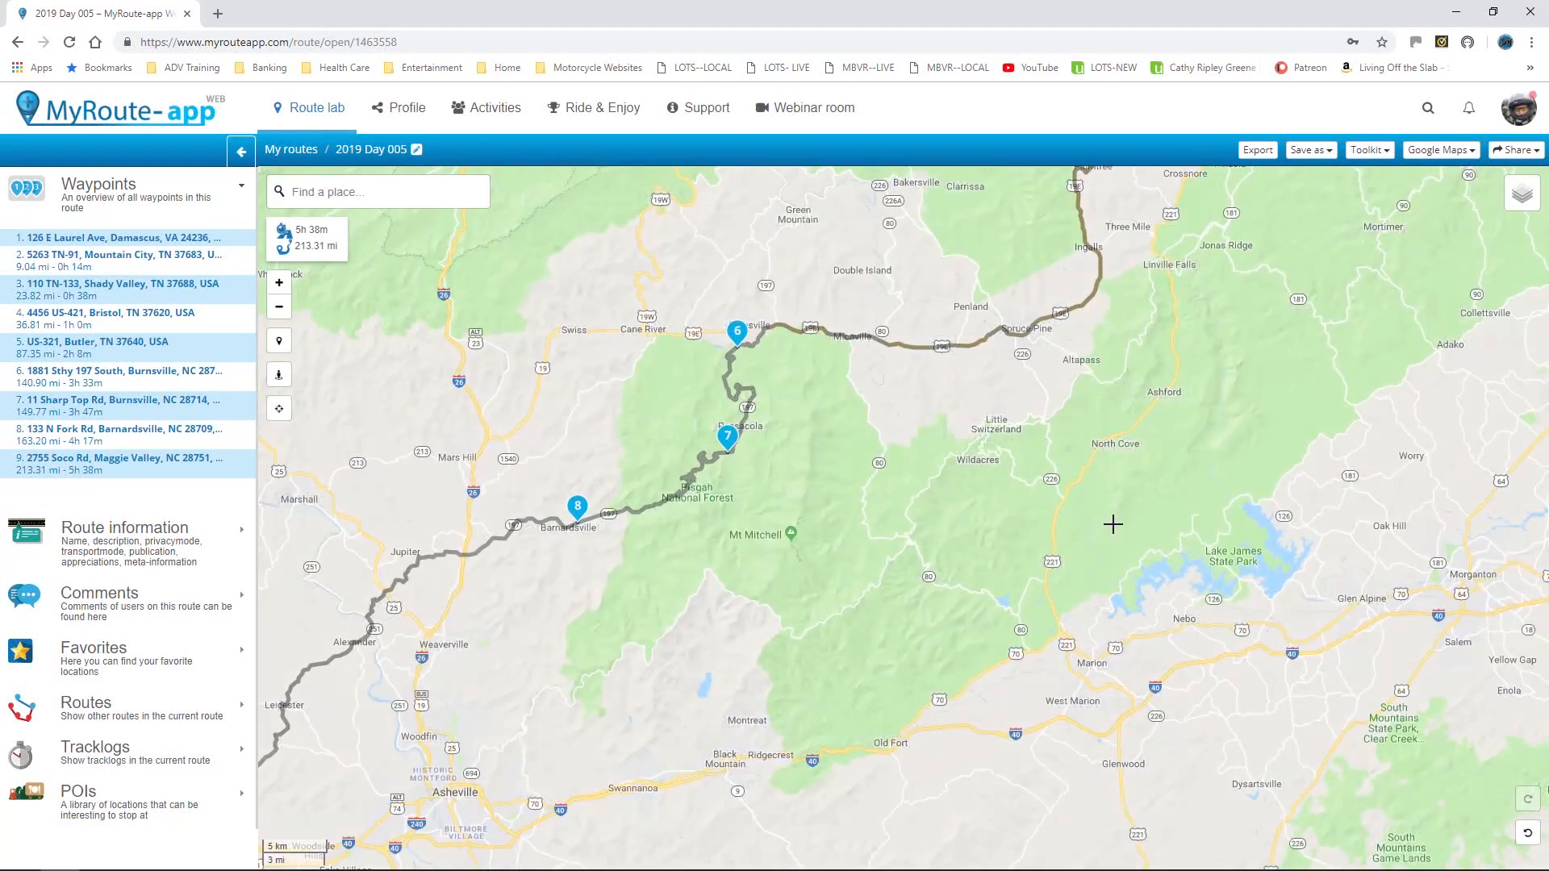
left_click_drag(1136, 493, 979, 596)
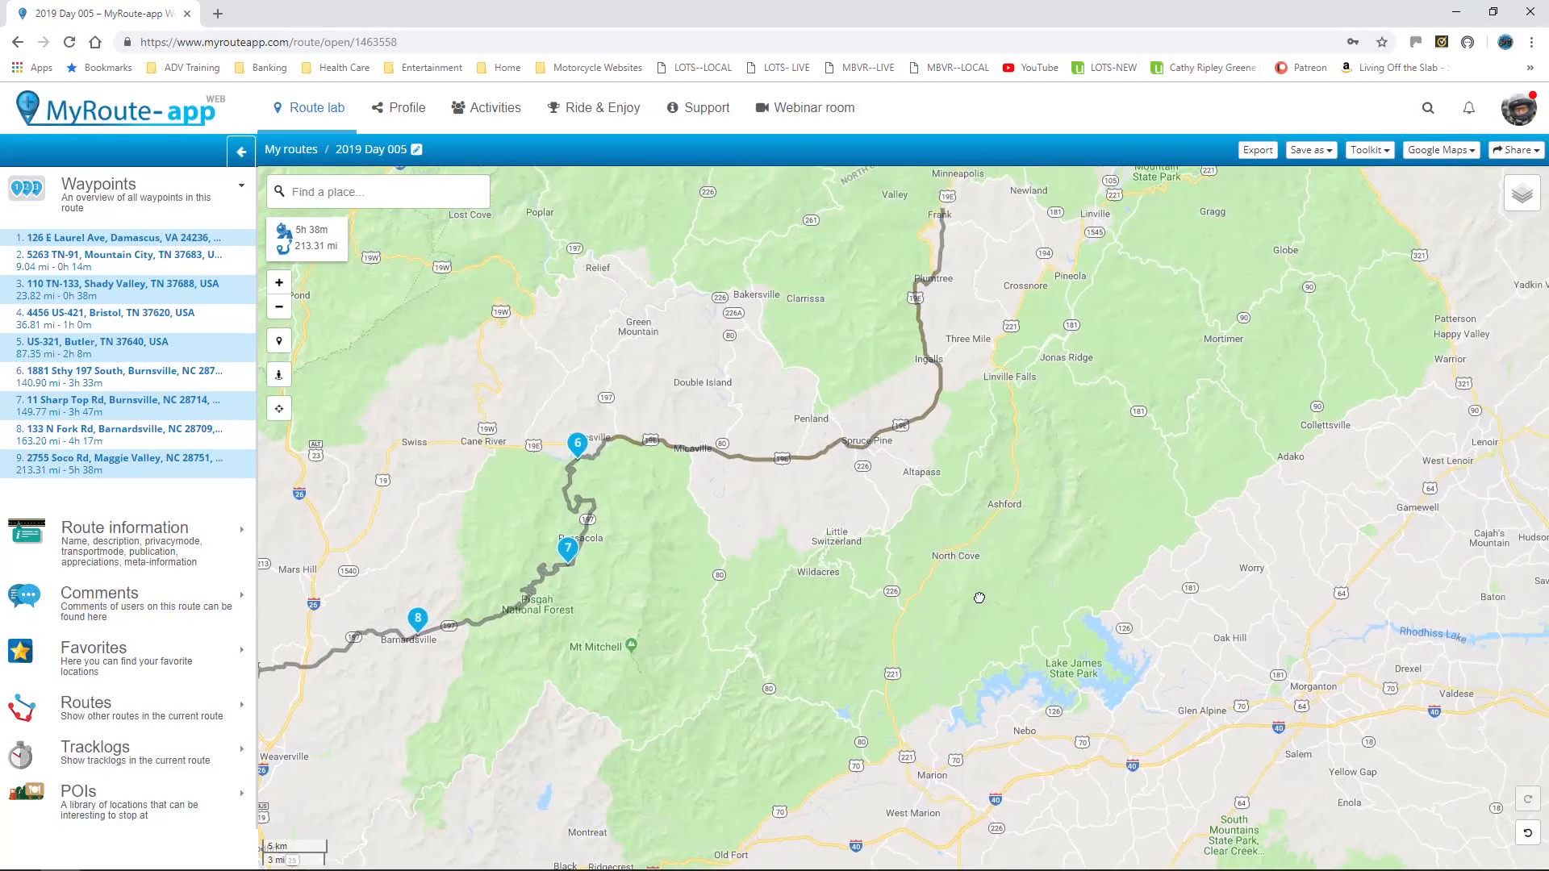
scroll(991, 539, "up", 1)
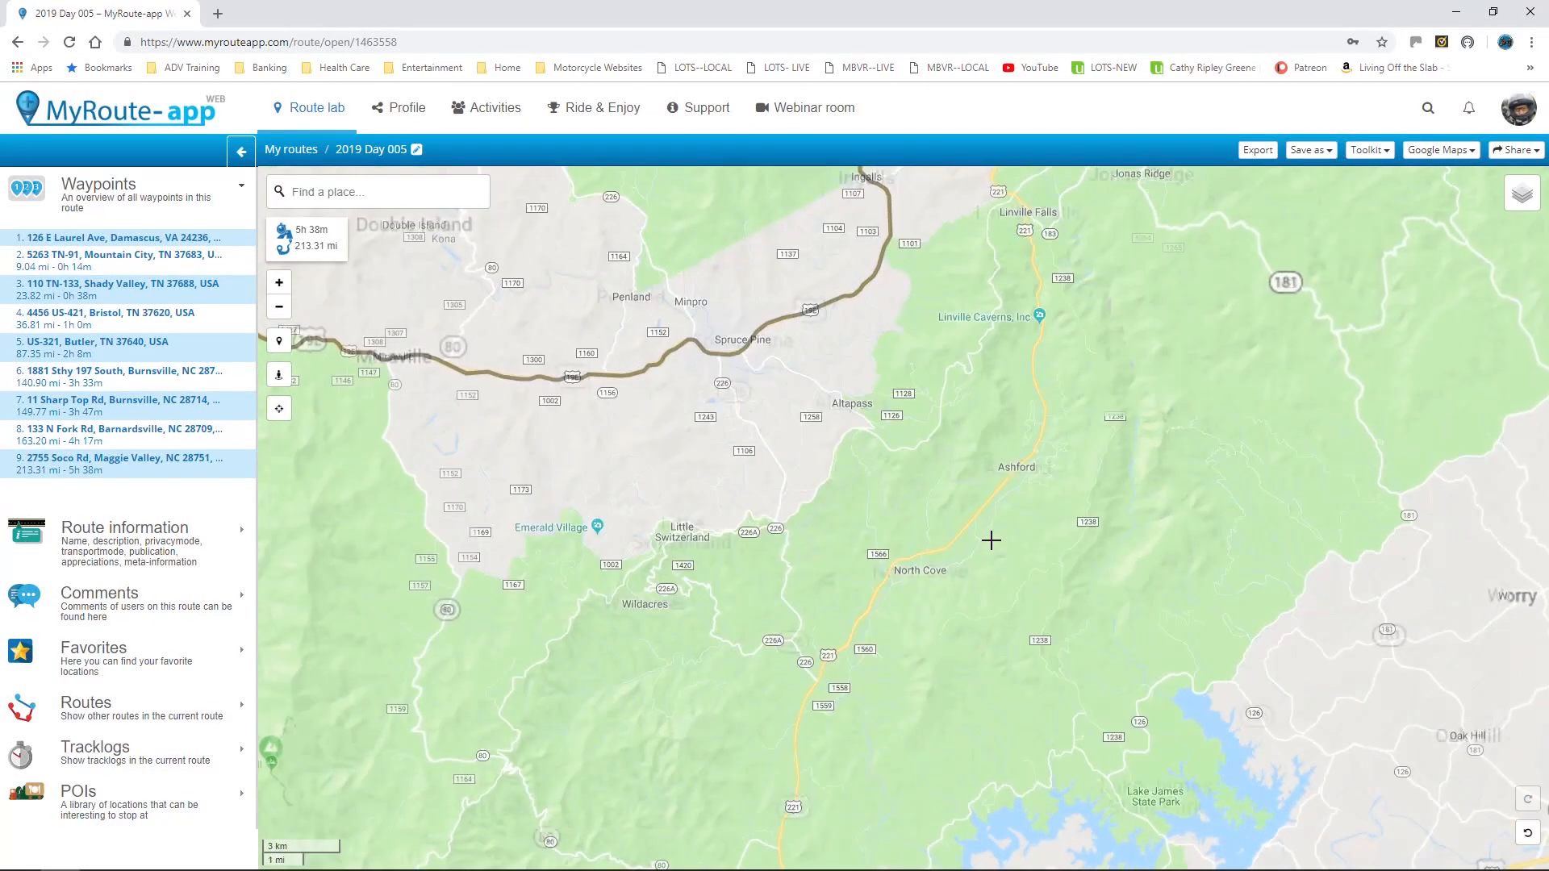
scroll(991, 540, "up", 1)
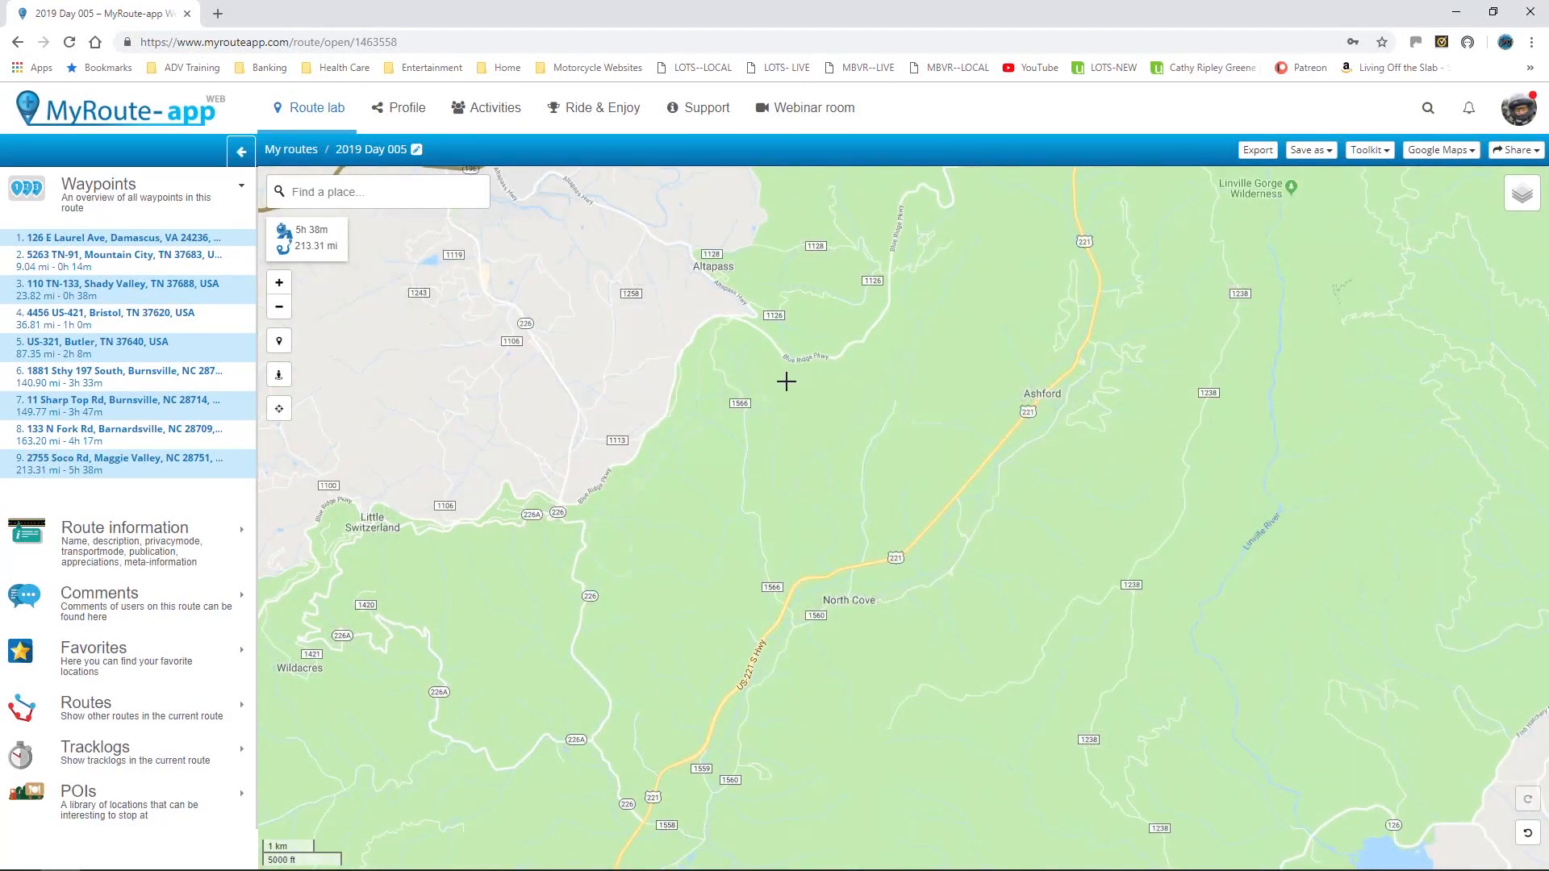
left_click_drag(858, 353, 798, 716)
left_click_drag(957, 409, 878, 727)
left_click_drag(938, 436, 891, 589)
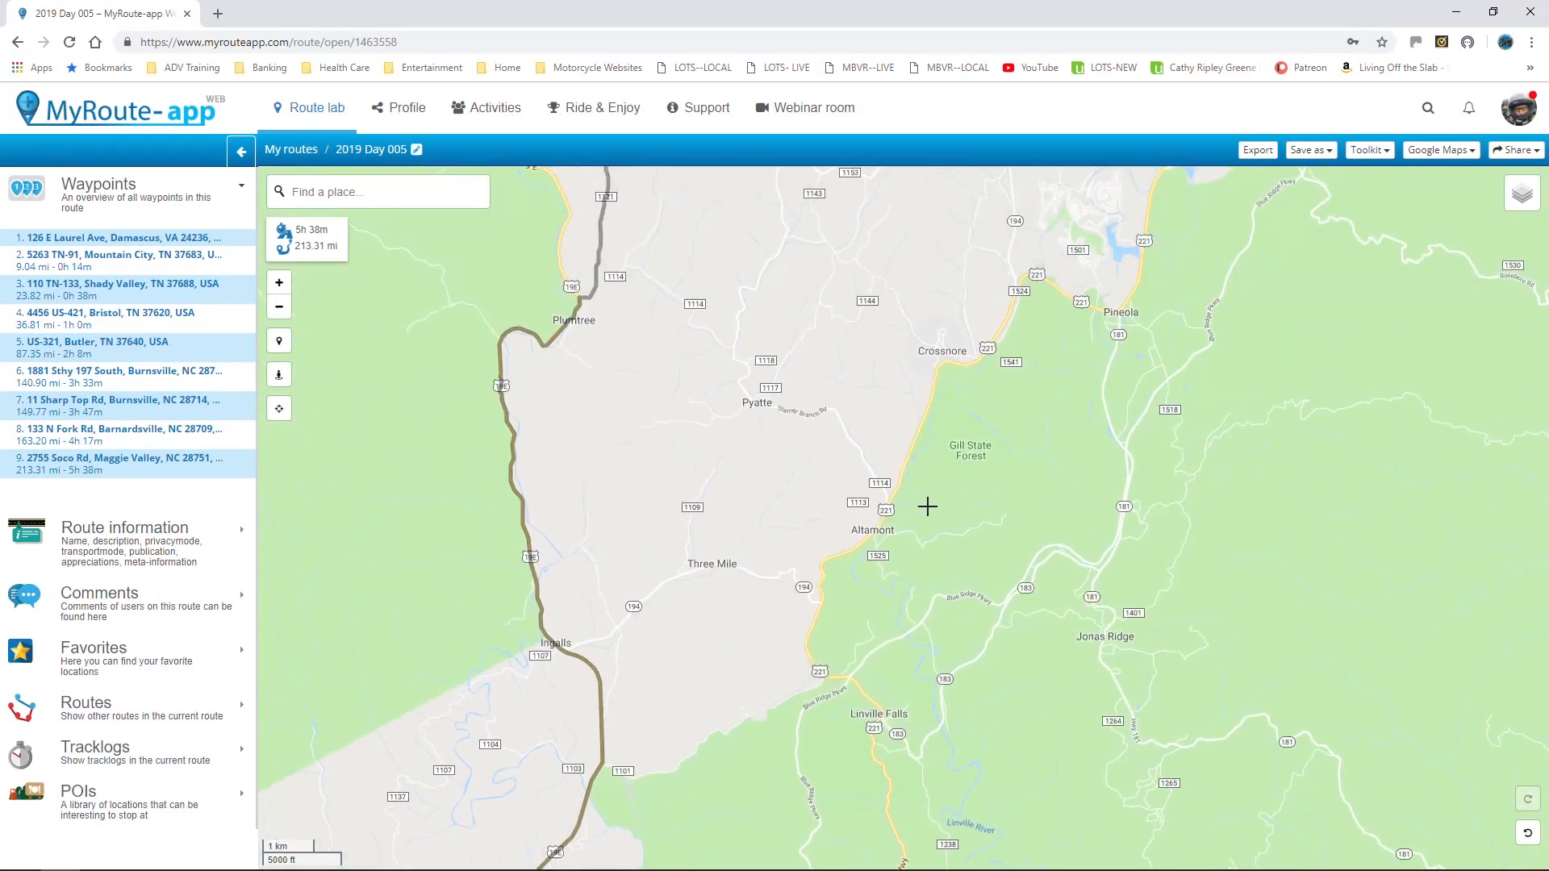
scroll(924, 508, "down", 1)
left_click_drag(975, 439, 851, 631)
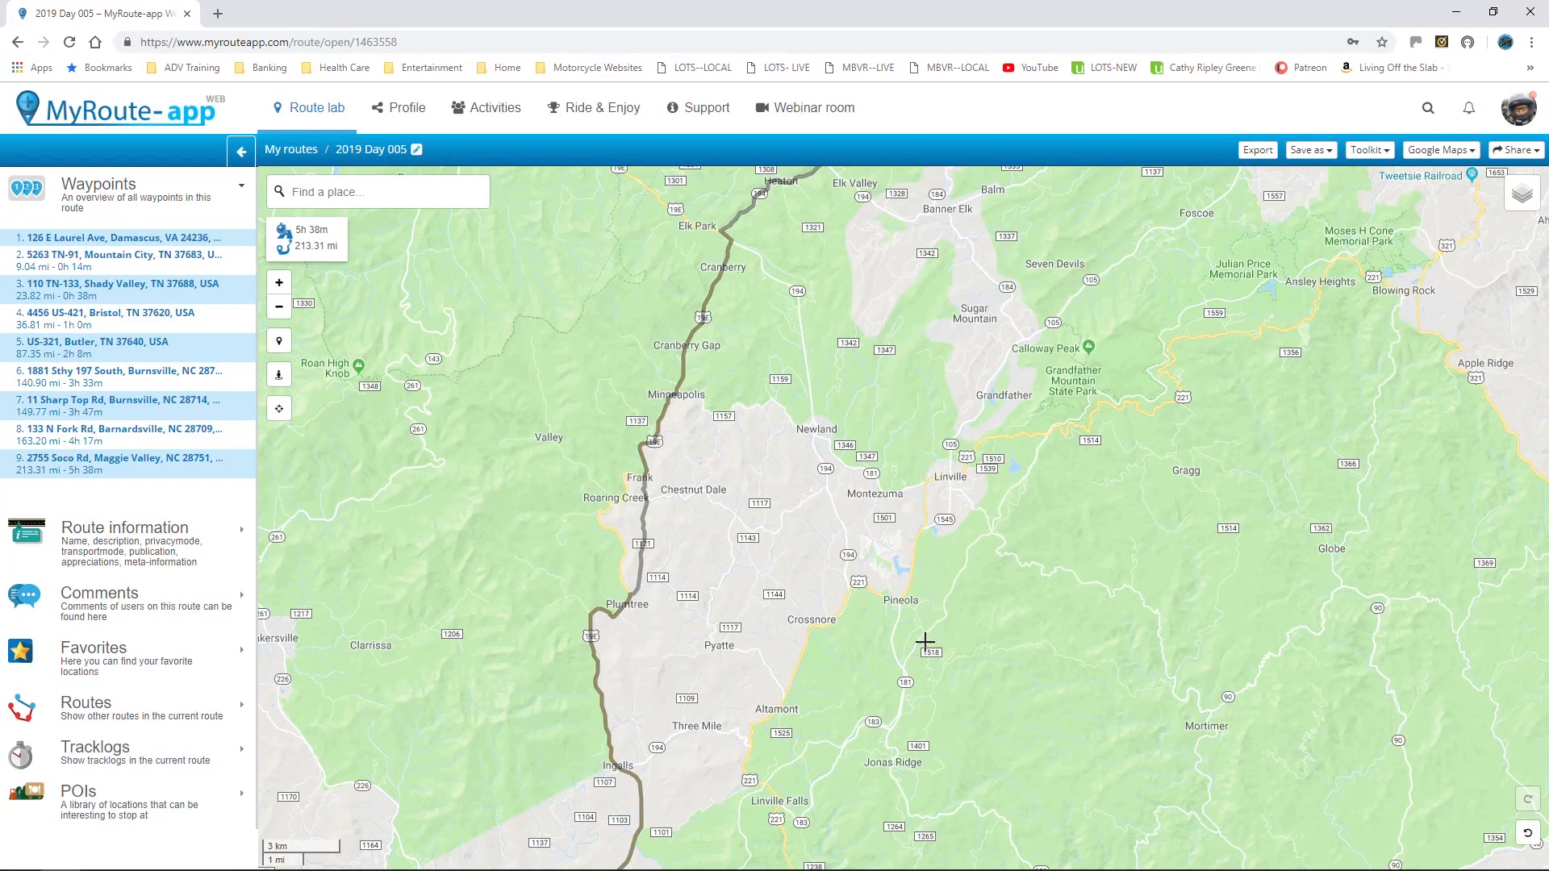
- Examine NC-226, NC-226A and NC-80 between Spruce Pine, Little Switzerland and Mt Mitchell as possible route roads
left_click_drag(959, 717, 948, 388)
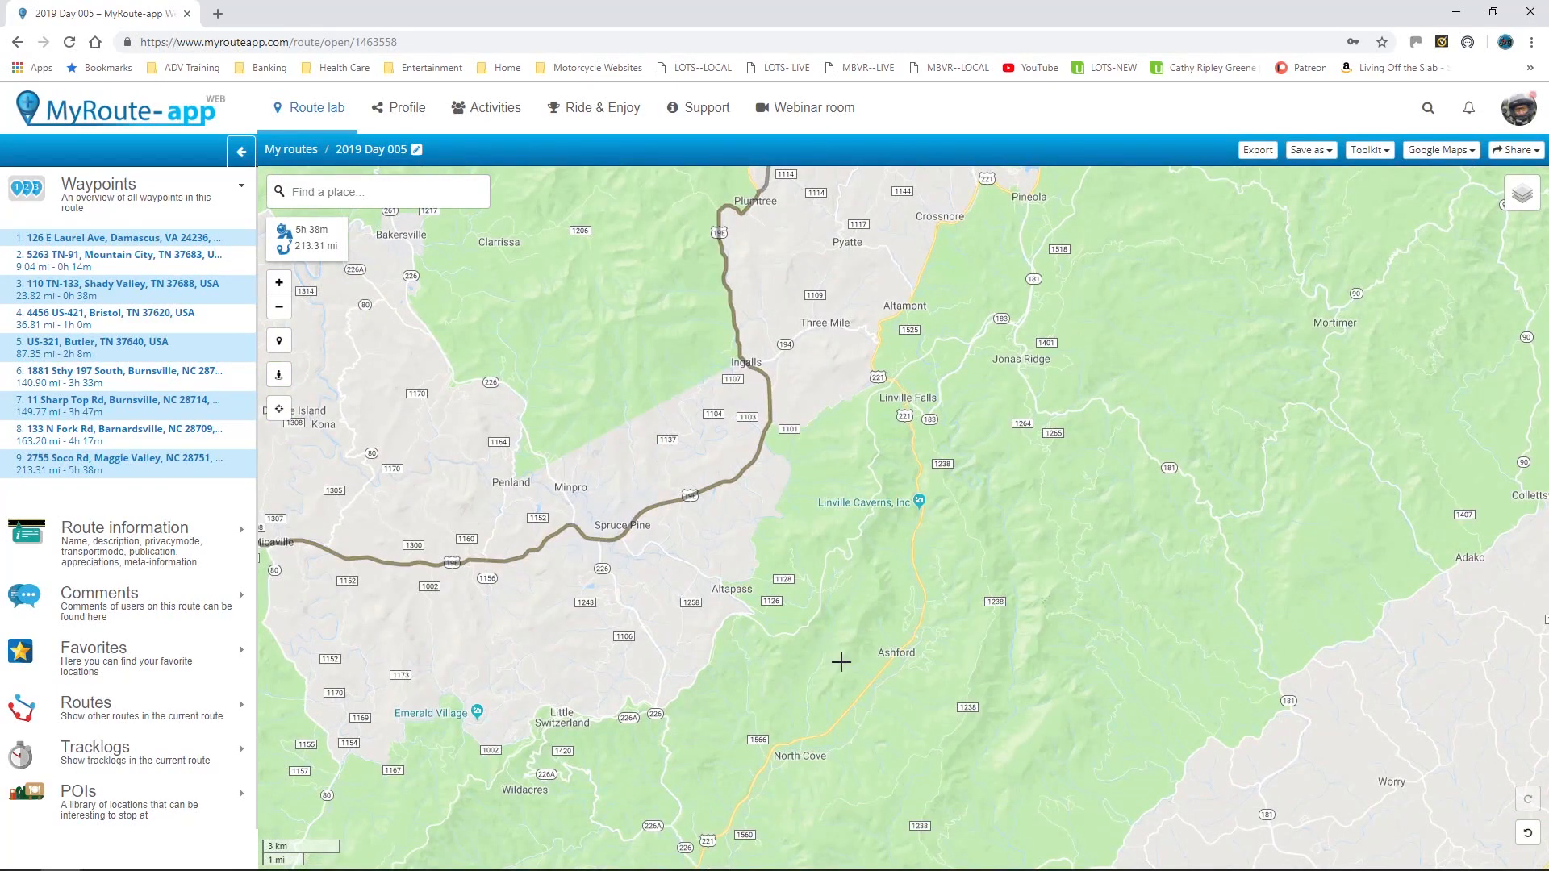
left_click_drag(839, 657, 1123, 412)
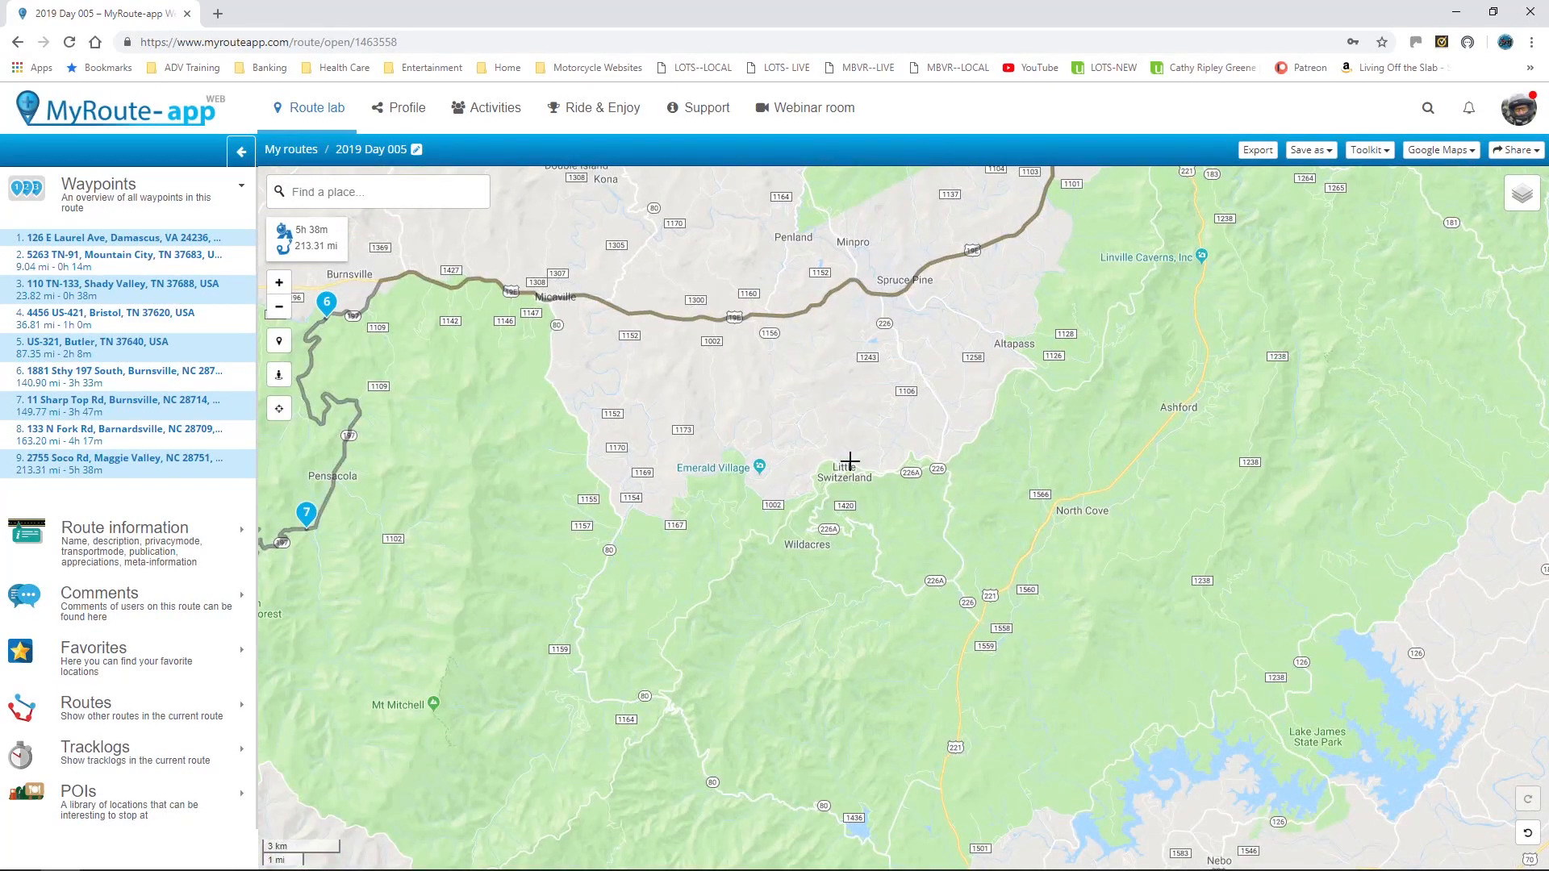
scroll(875, 557, "up", 2)
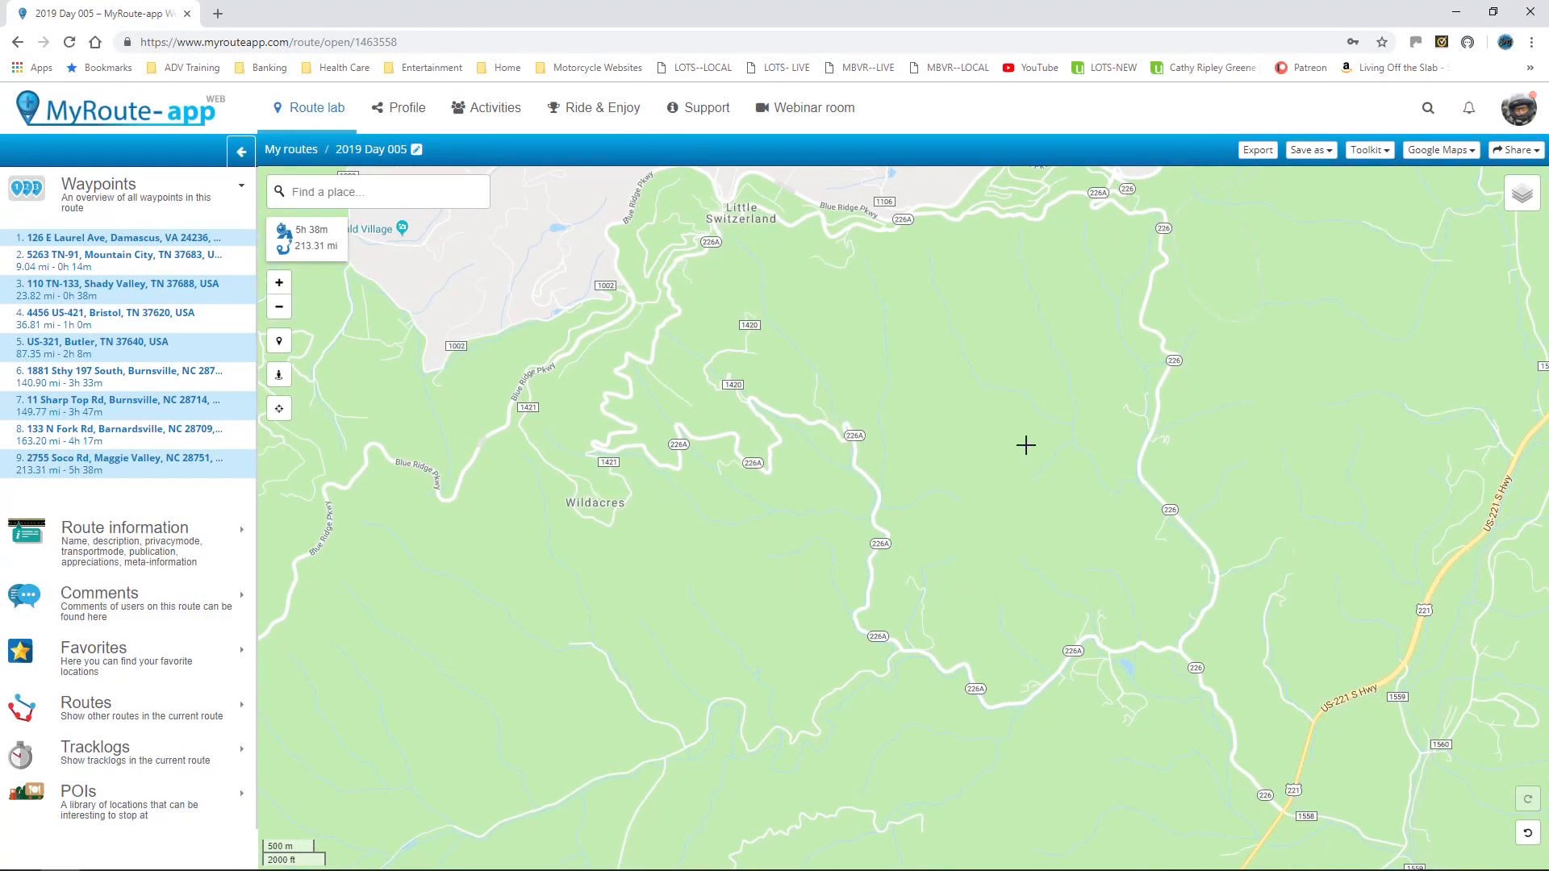
scroll(1025, 446, "down", 2)
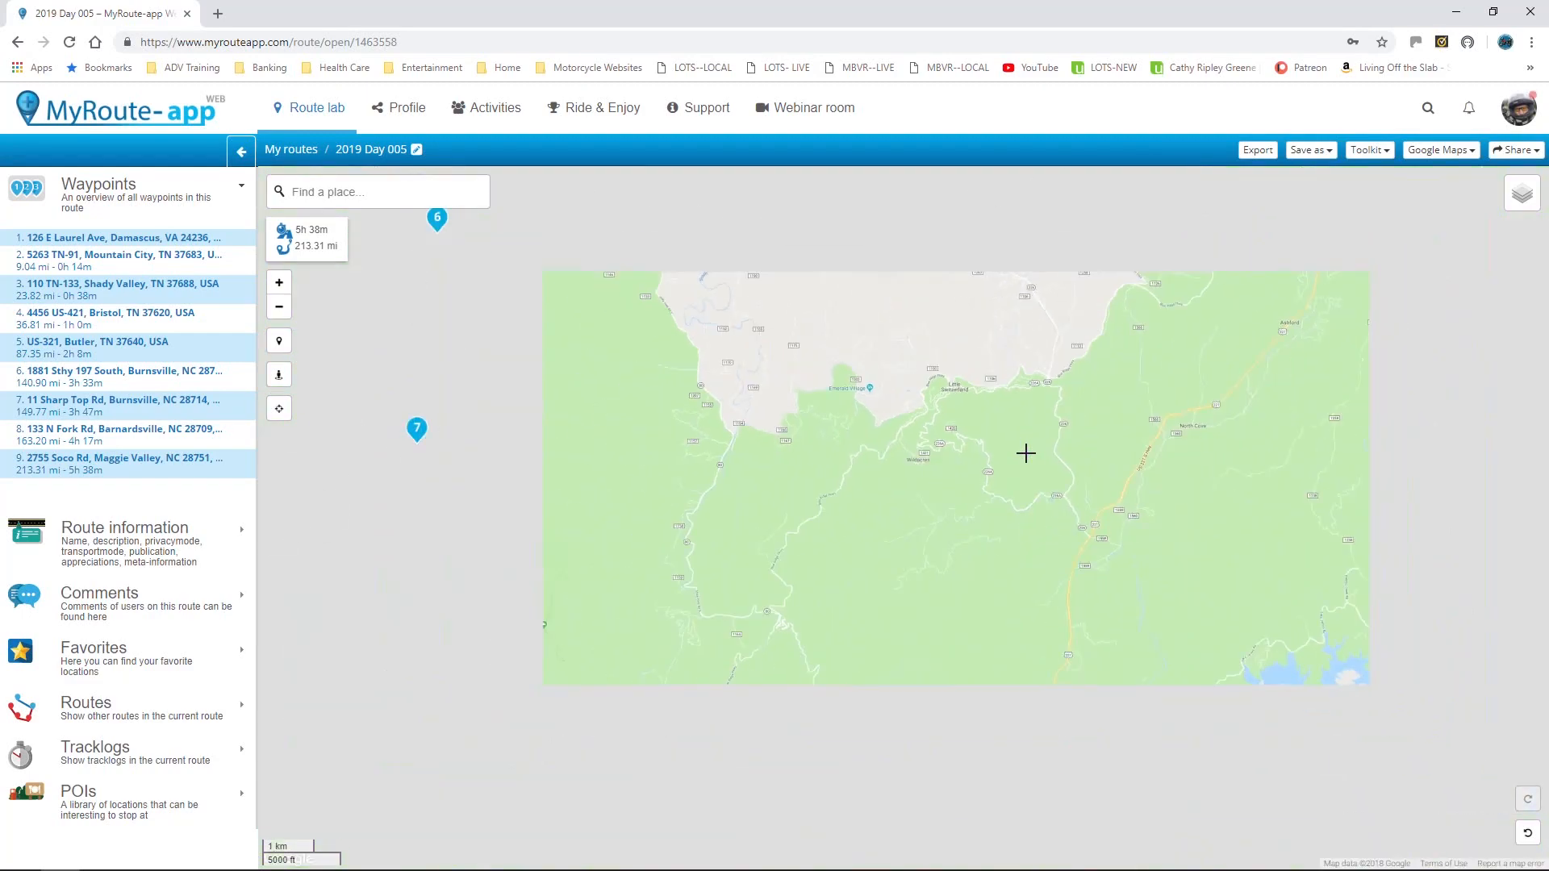
left_click_drag(1054, 611, 1112, 477)
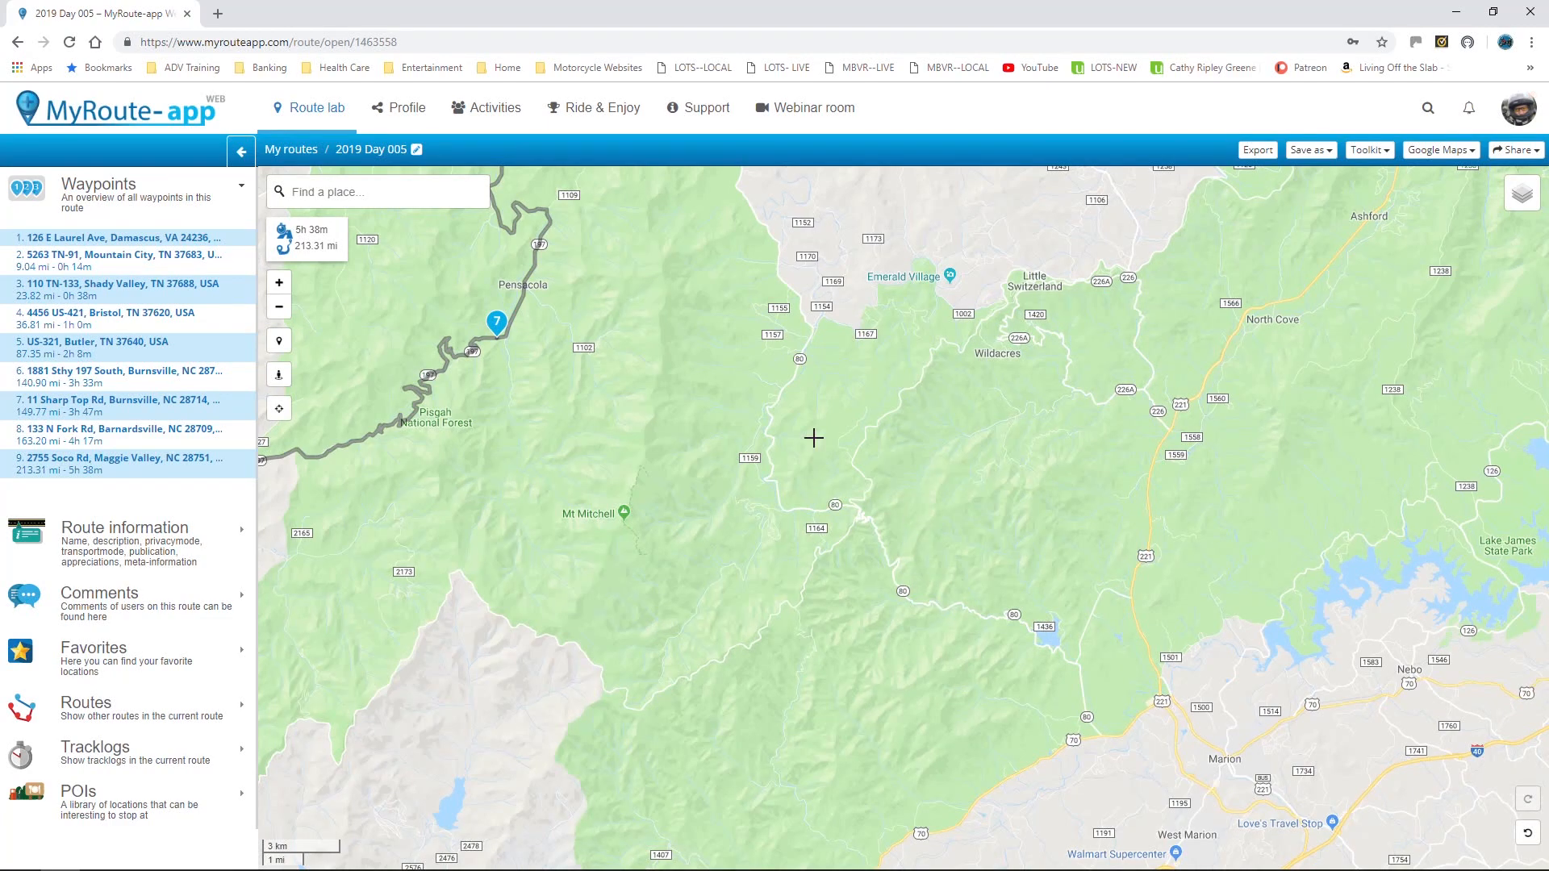
left_click_drag(814, 438, 775, 543)
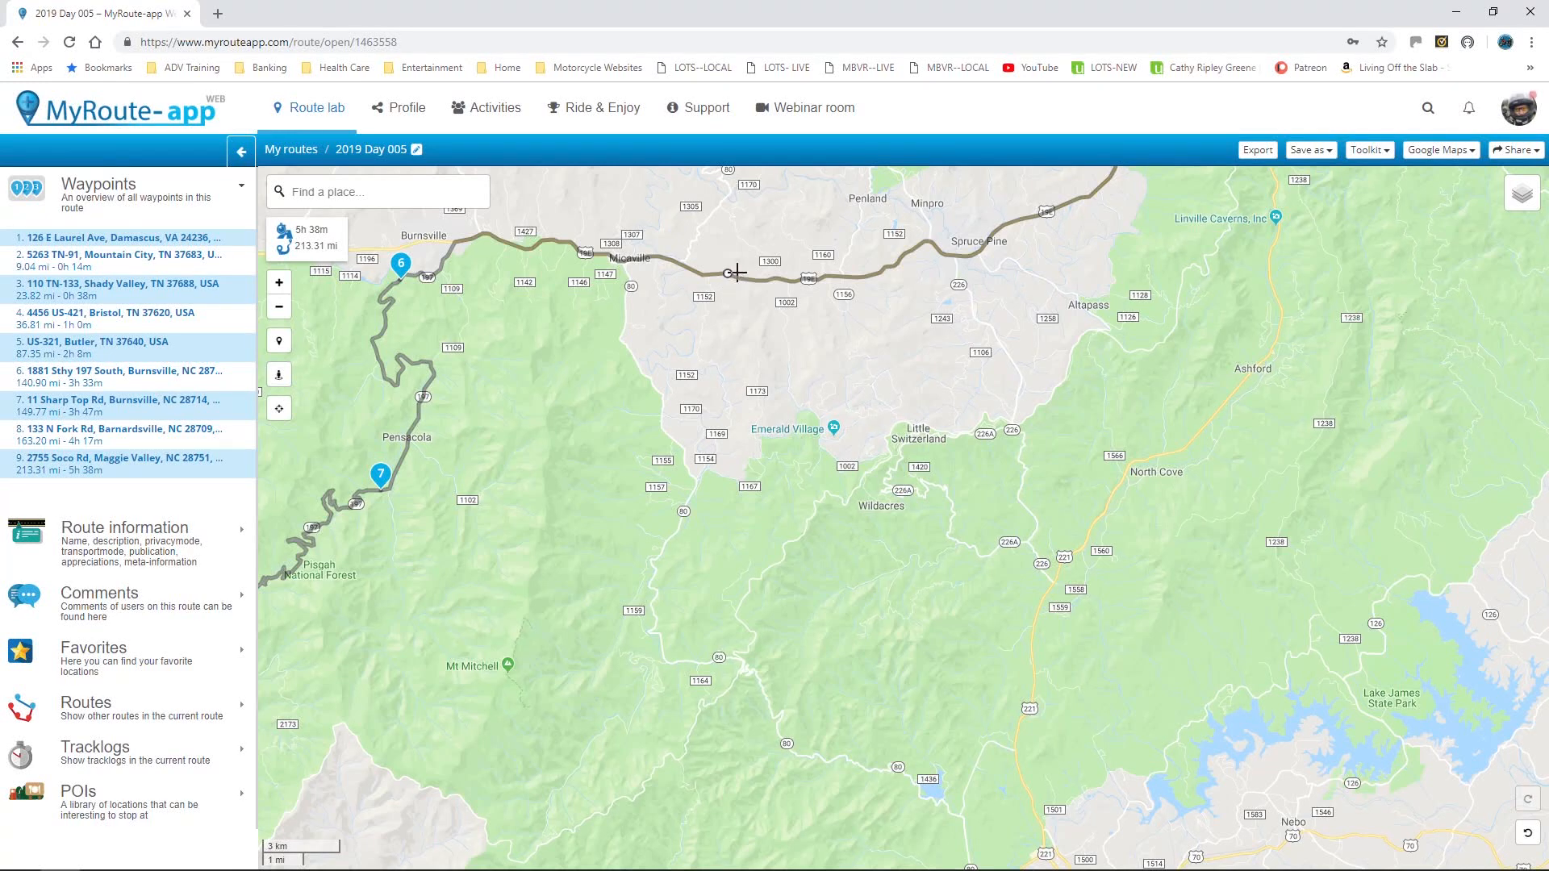
left_click_drag(892, 272, 905, 308)
left_click(906, 310)
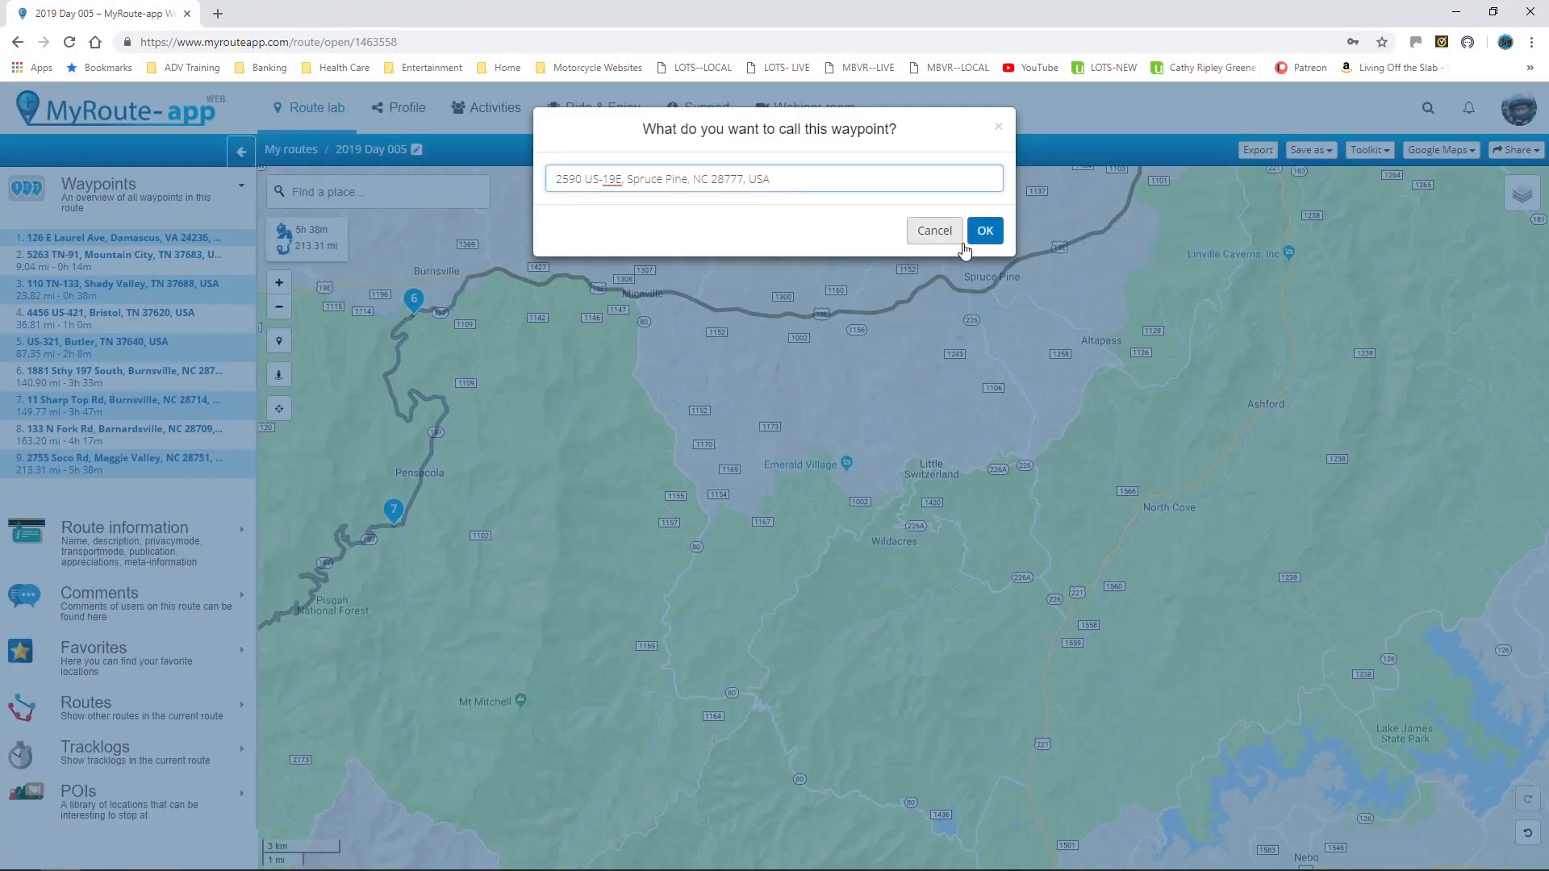
left_click(972, 236)
- Add waypoints on NC-226 southeast of Little Switzerland and on NC-226A just south of it, keeping the suggested names
left_click_drag(906, 384, 1034, 539)
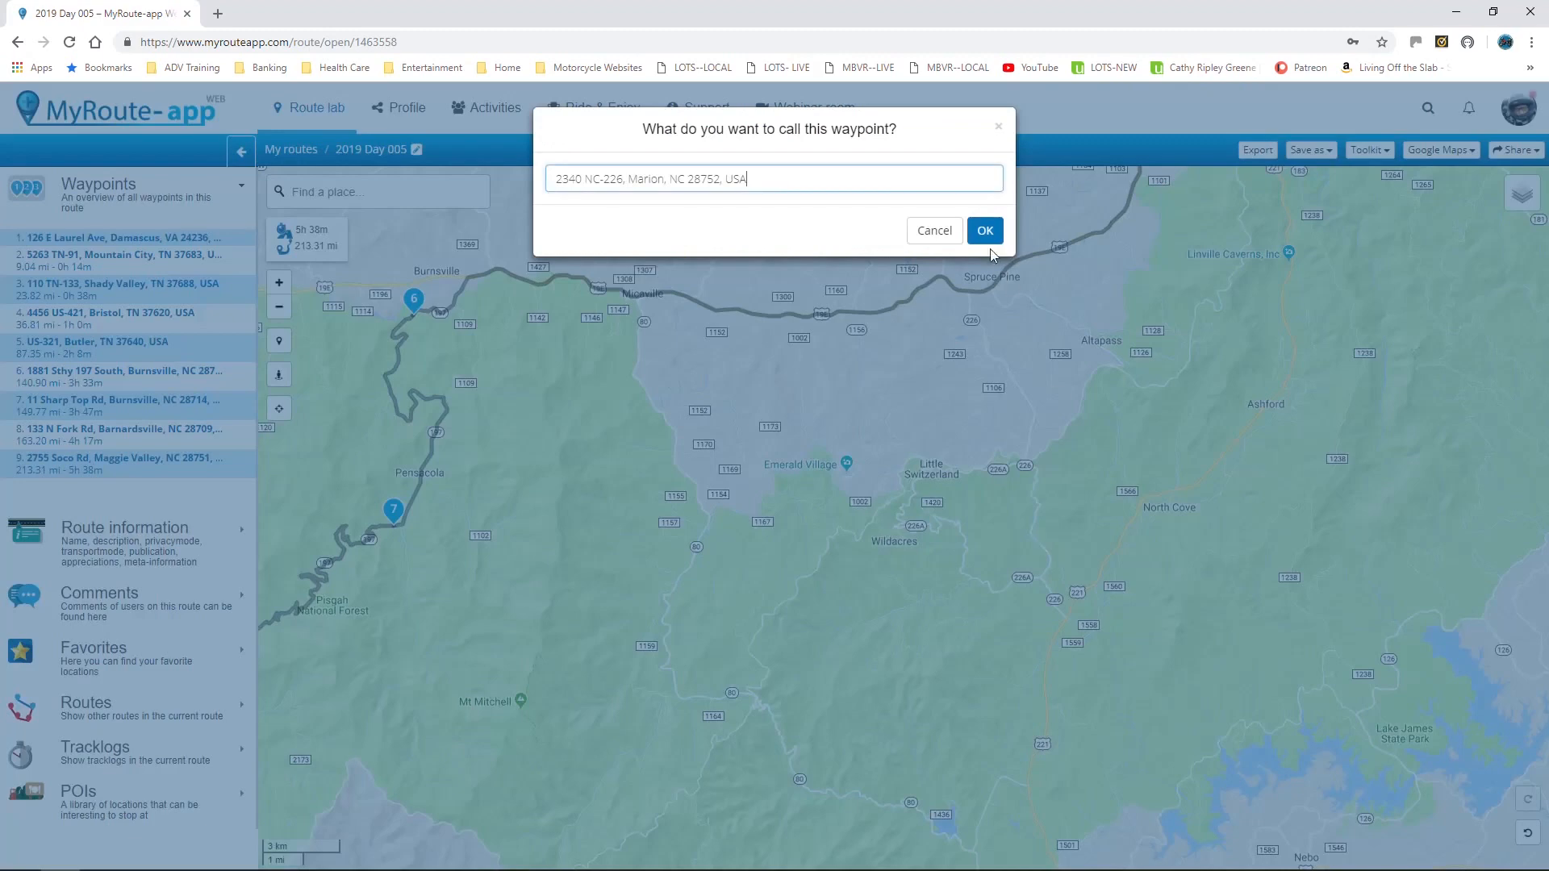
left_click(986, 231)
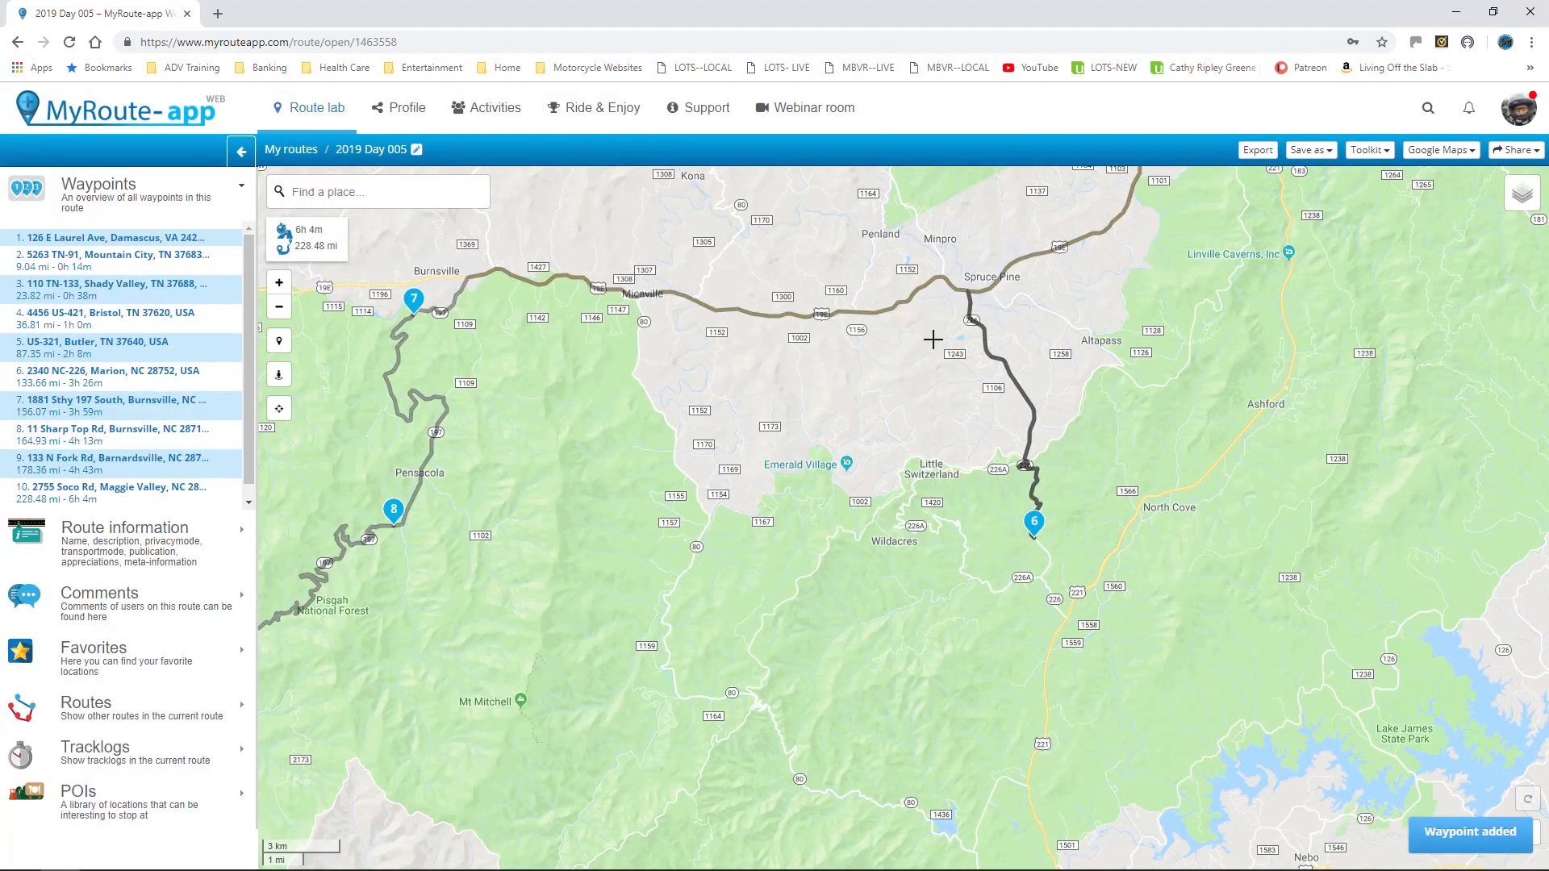
left_click(913, 509)
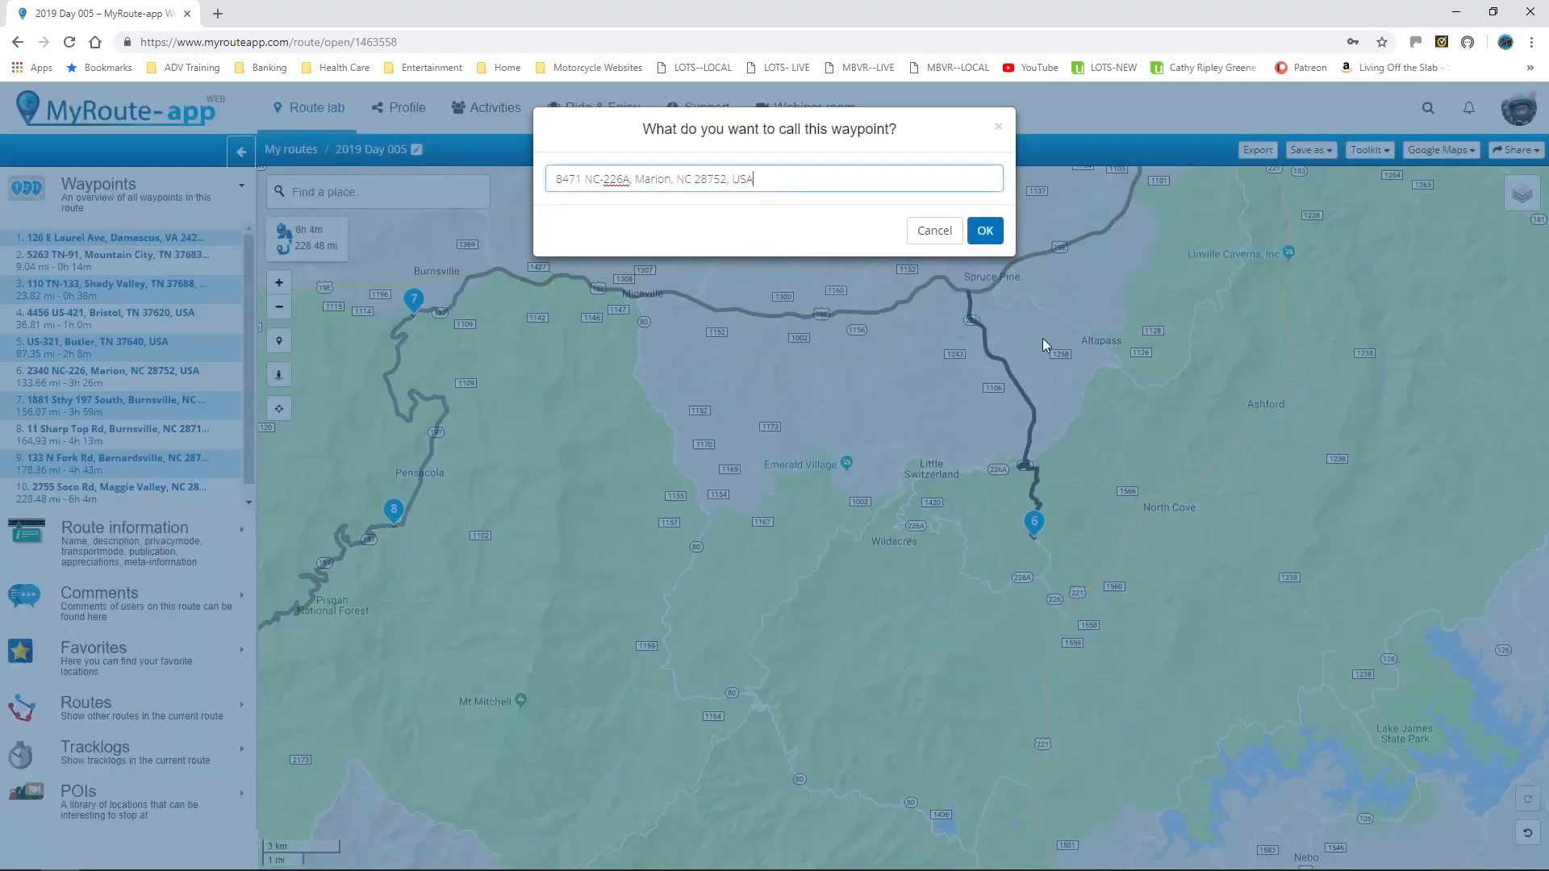
left_click(985, 232)
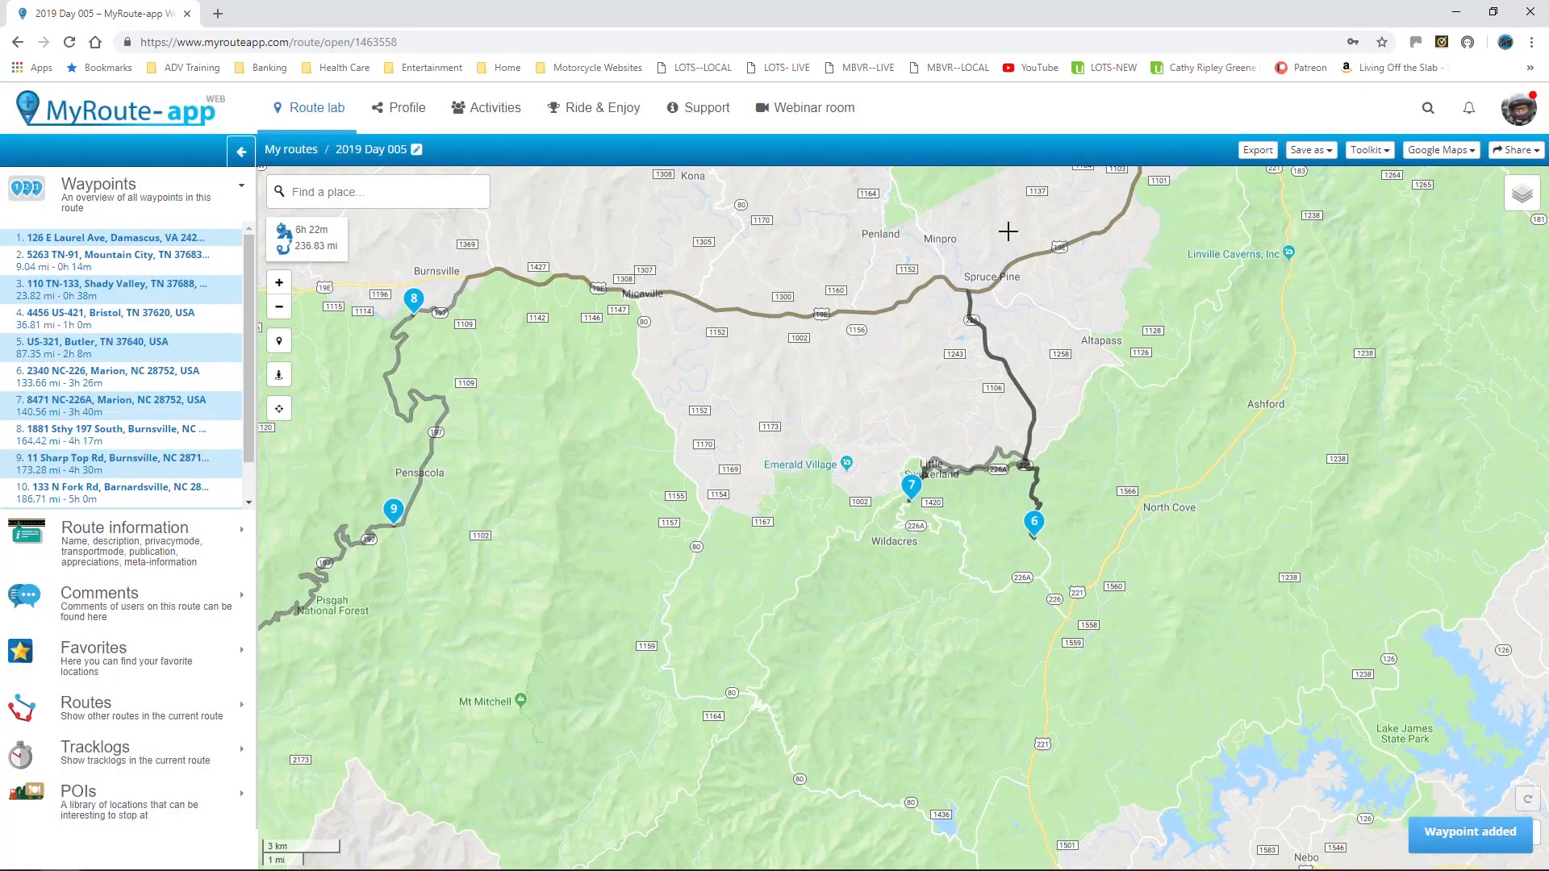
- Move waypoint 7 southeast along NC-226A to the stretch west of the NC-226 junction, keeping the suggested name
scroll(1055, 576, "up", 2)
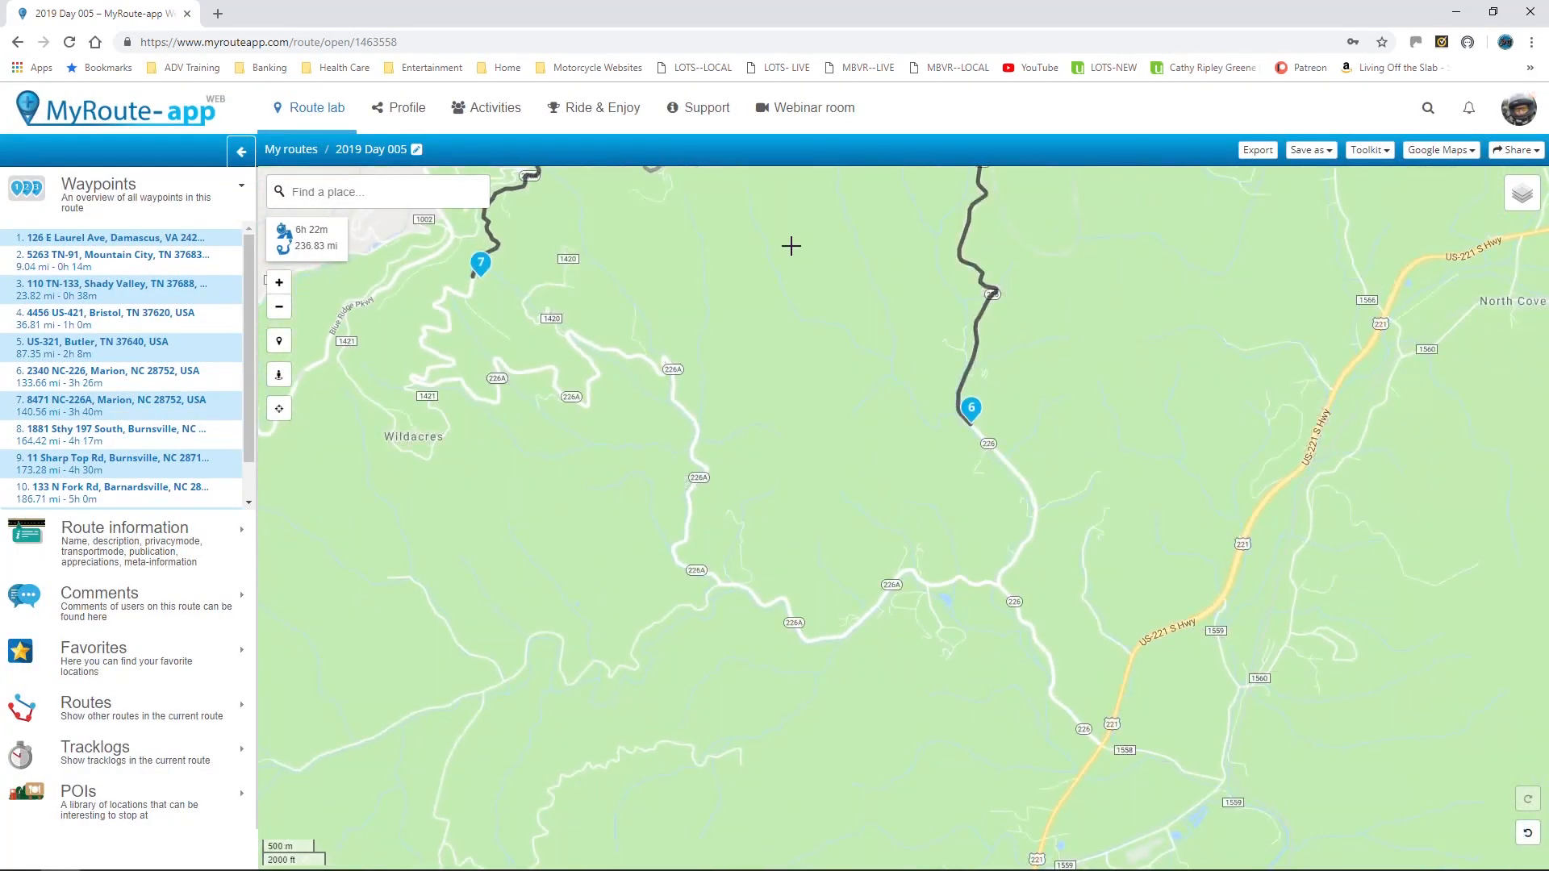
left_click_drag(791, 246, 789, 363)
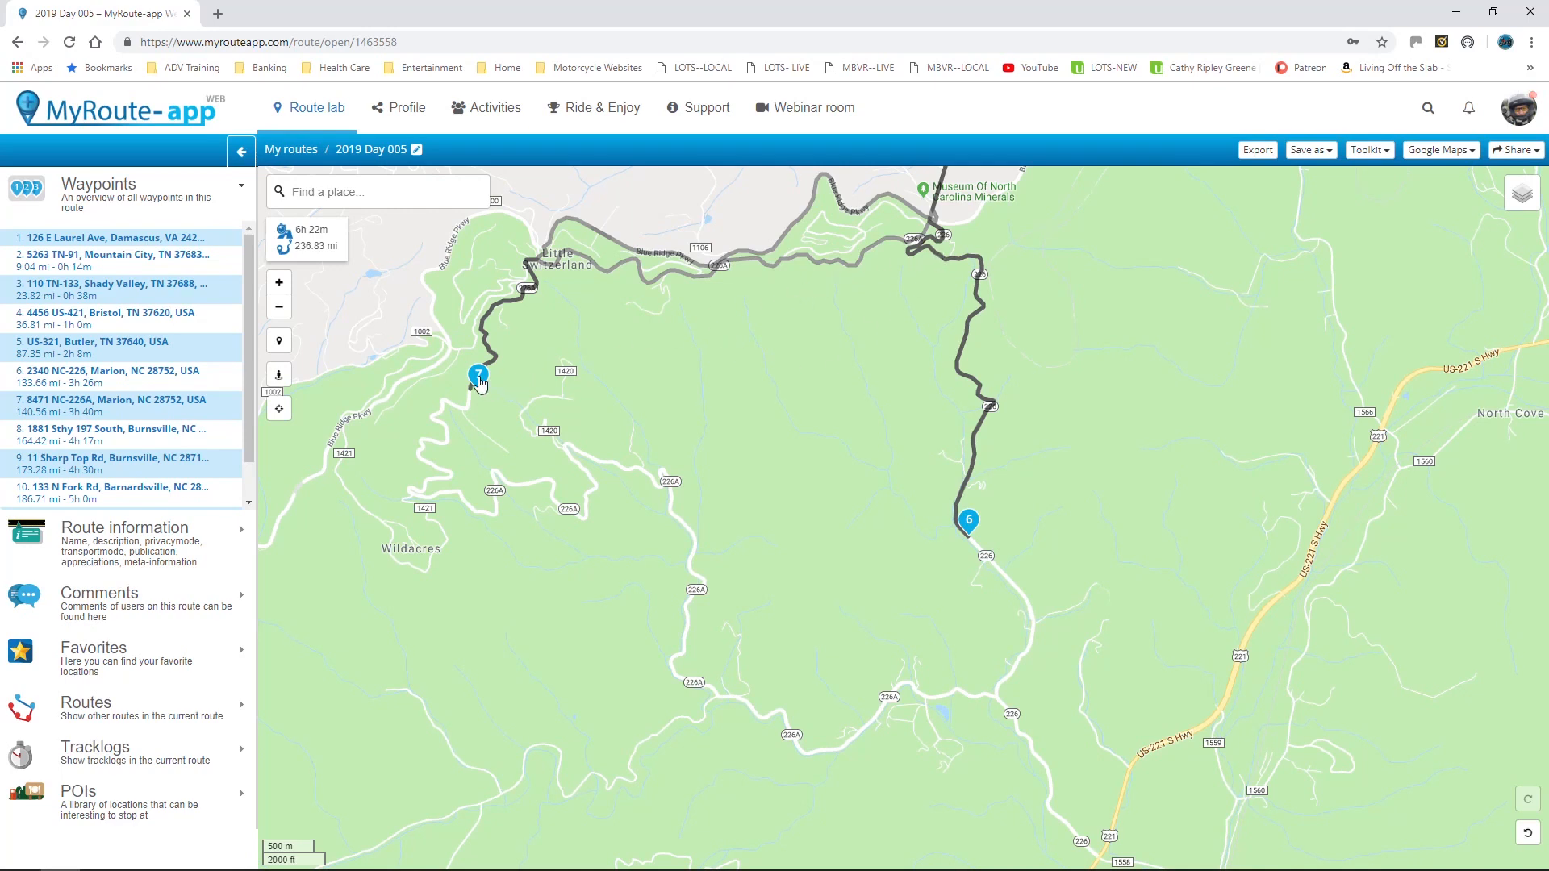
left_click_drag(480, 383, 680, 665)
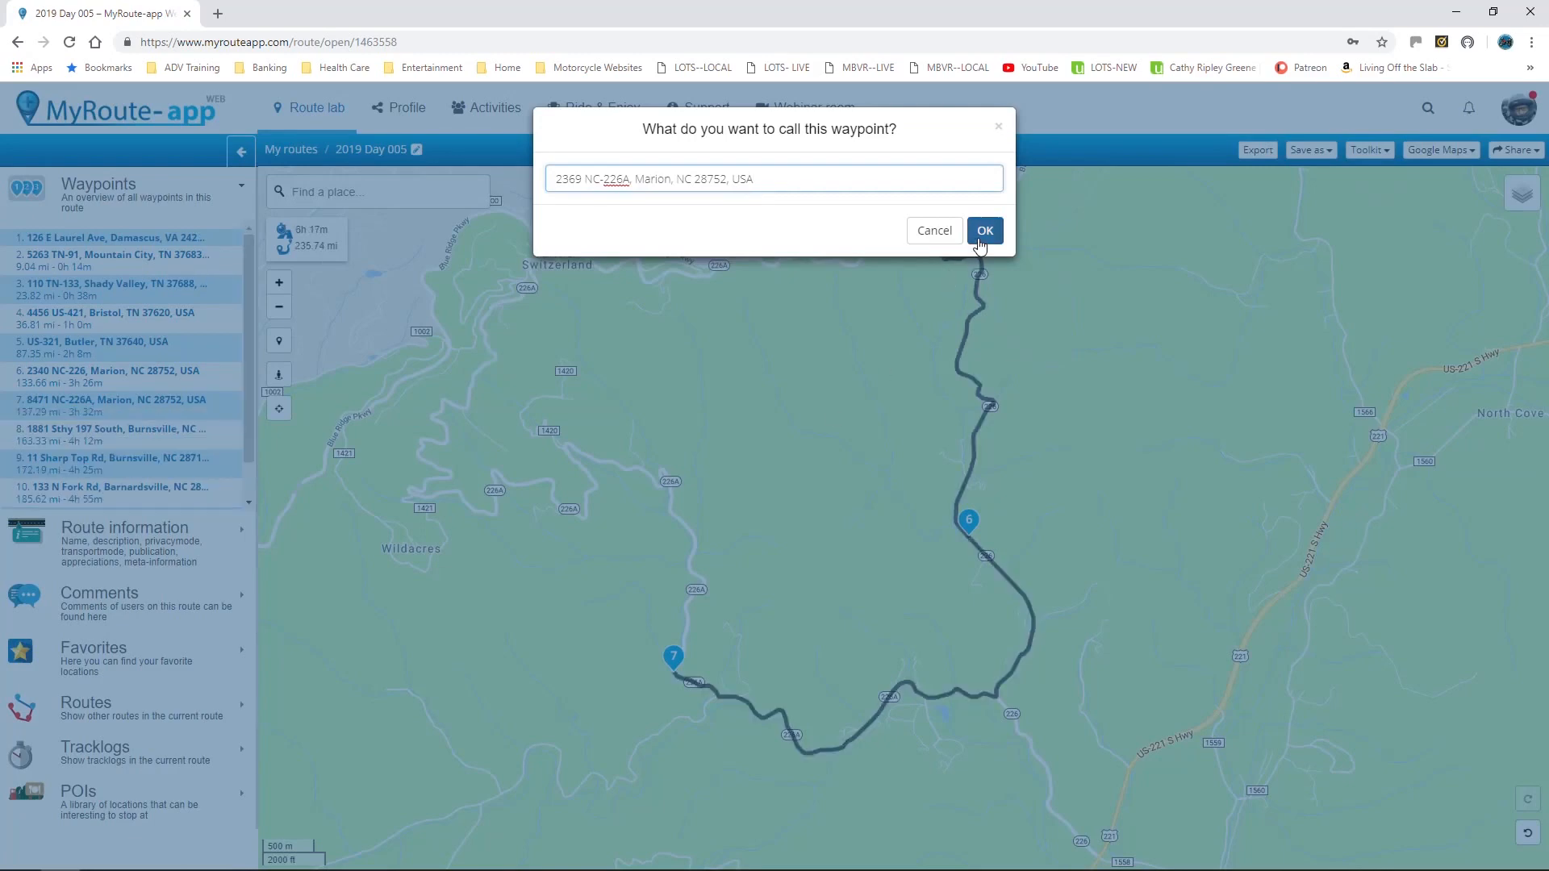
left_click(986, 229)
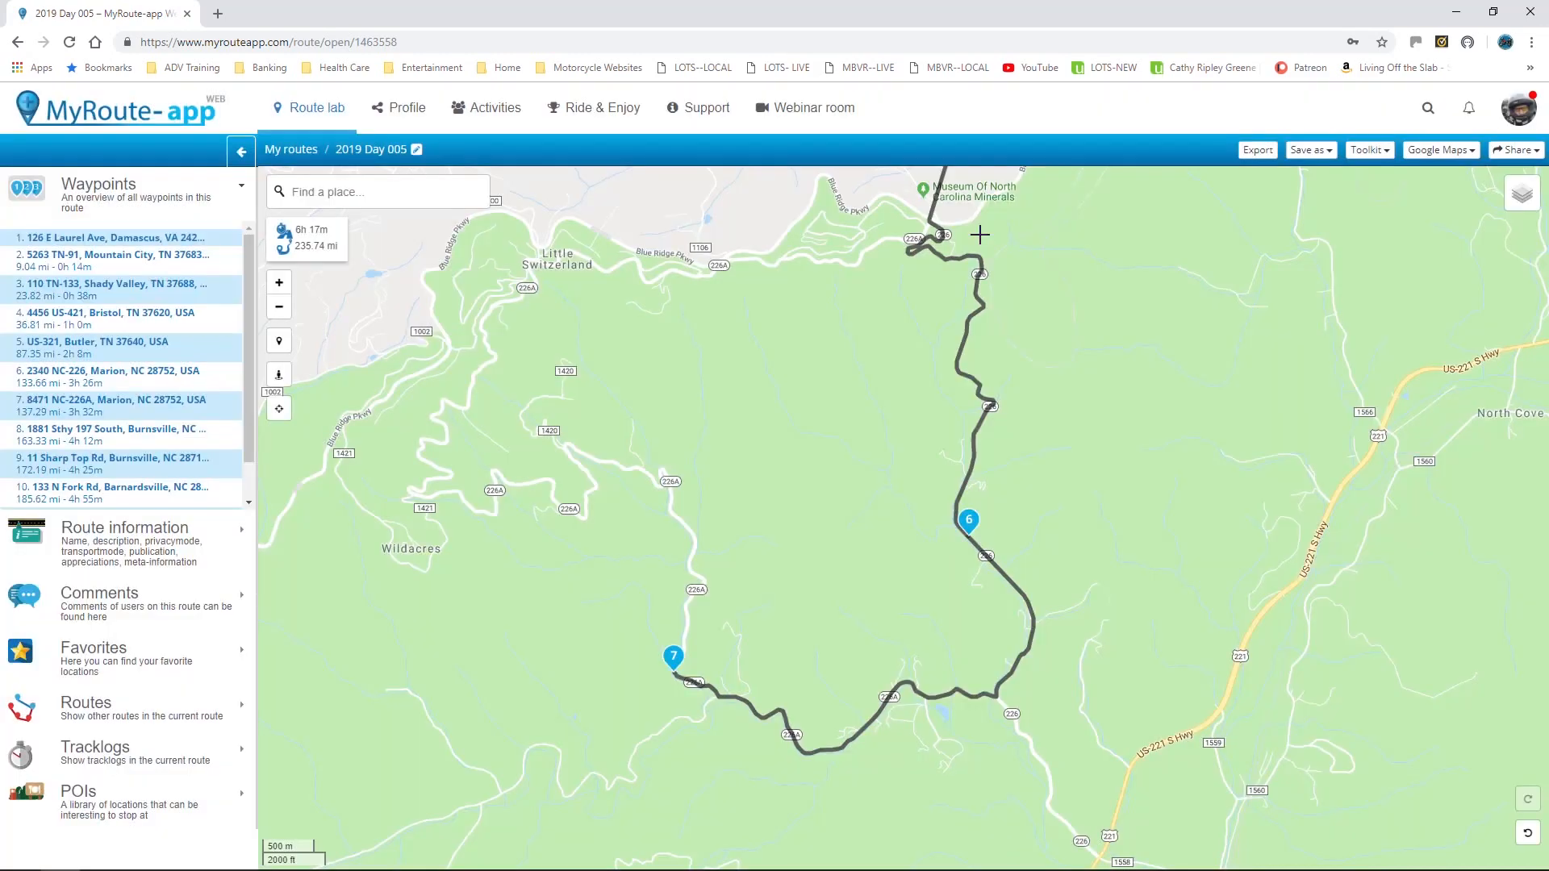
scroll(721, 386, "down", 1)
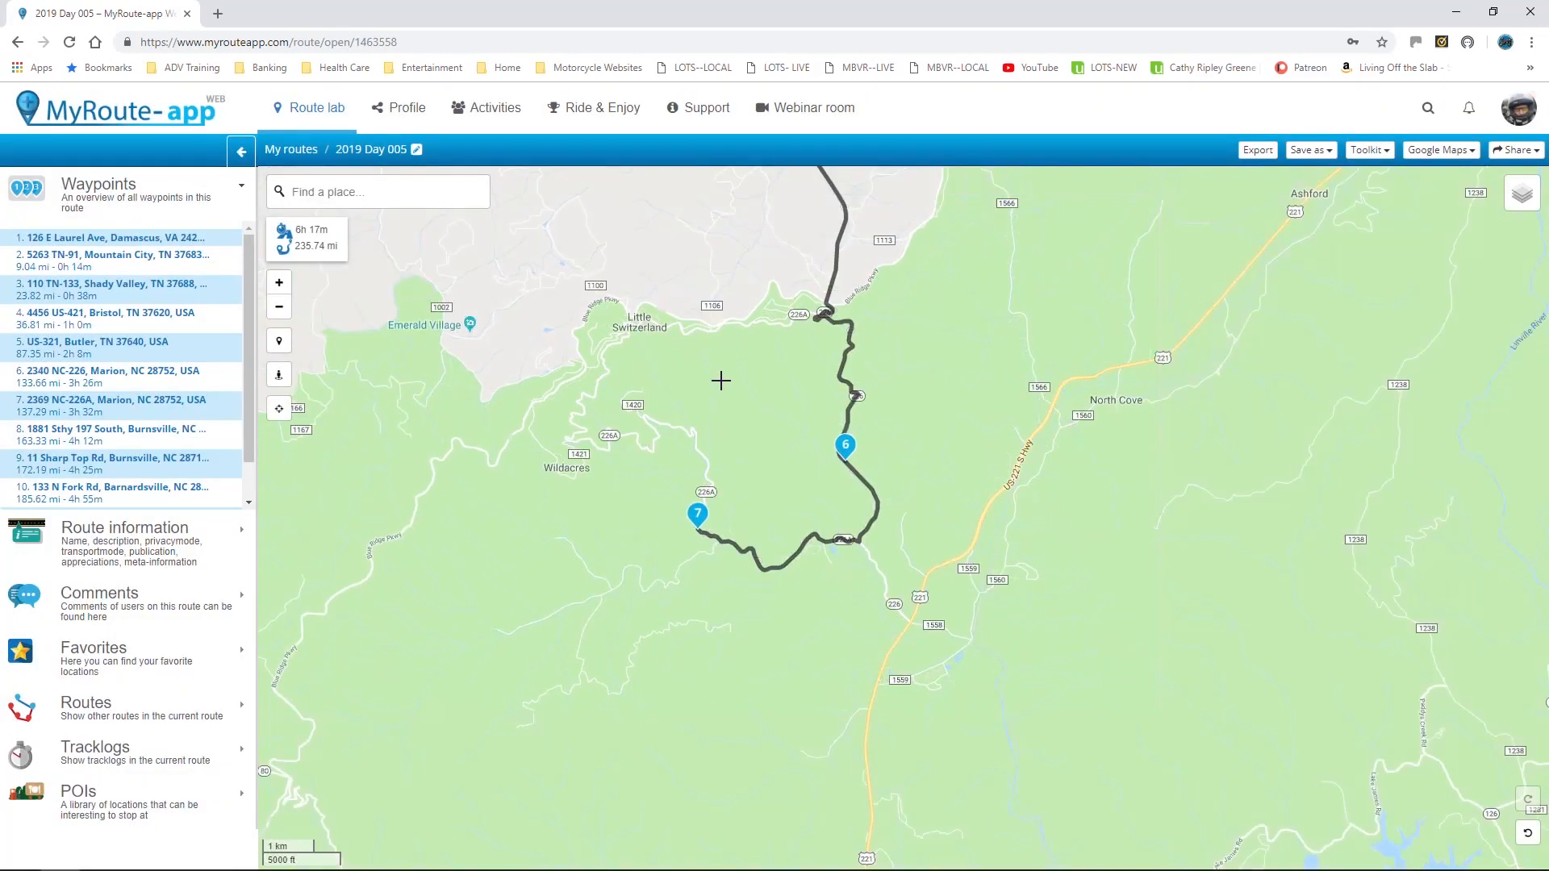
left_click_drag(721, 381, 767, 449)
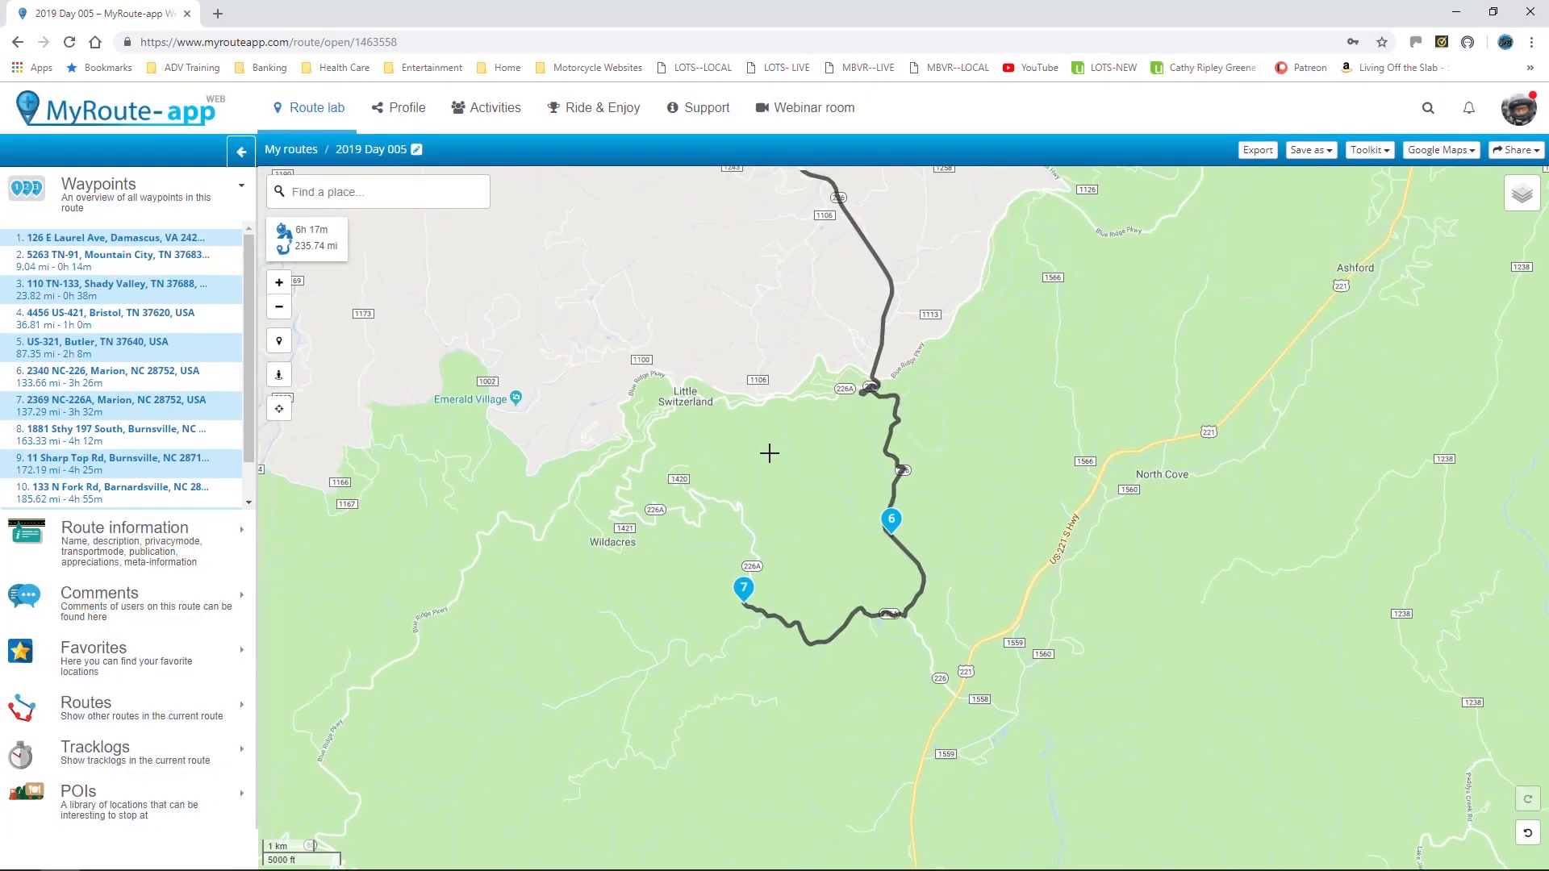
scroll(768, 450, "down", 1)
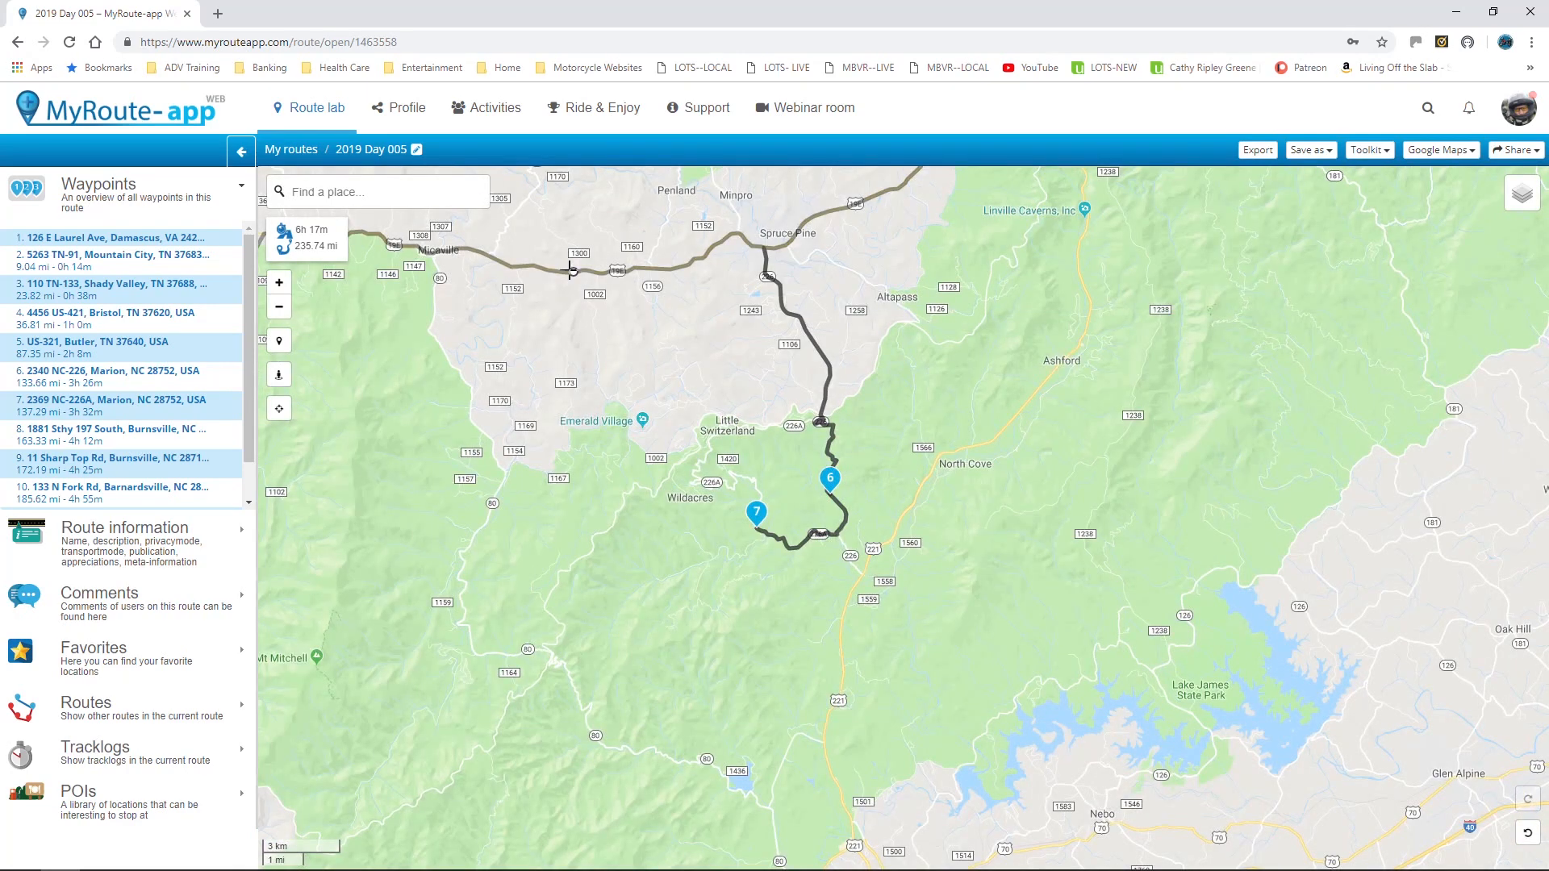
left_click_drag(562, 269, 593, 432)
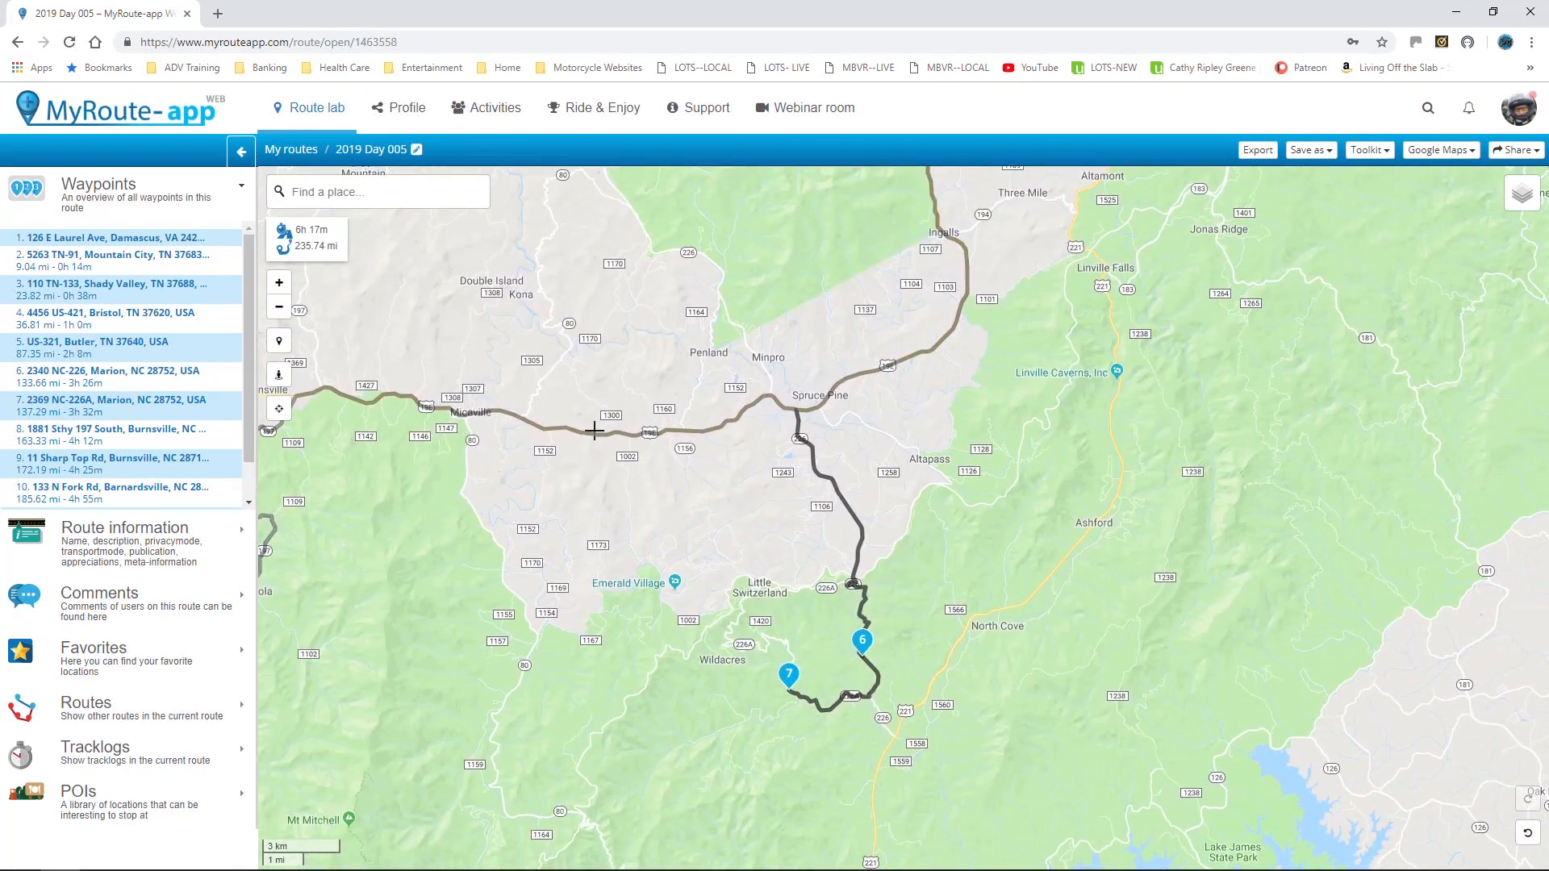
left_click(594, 432)
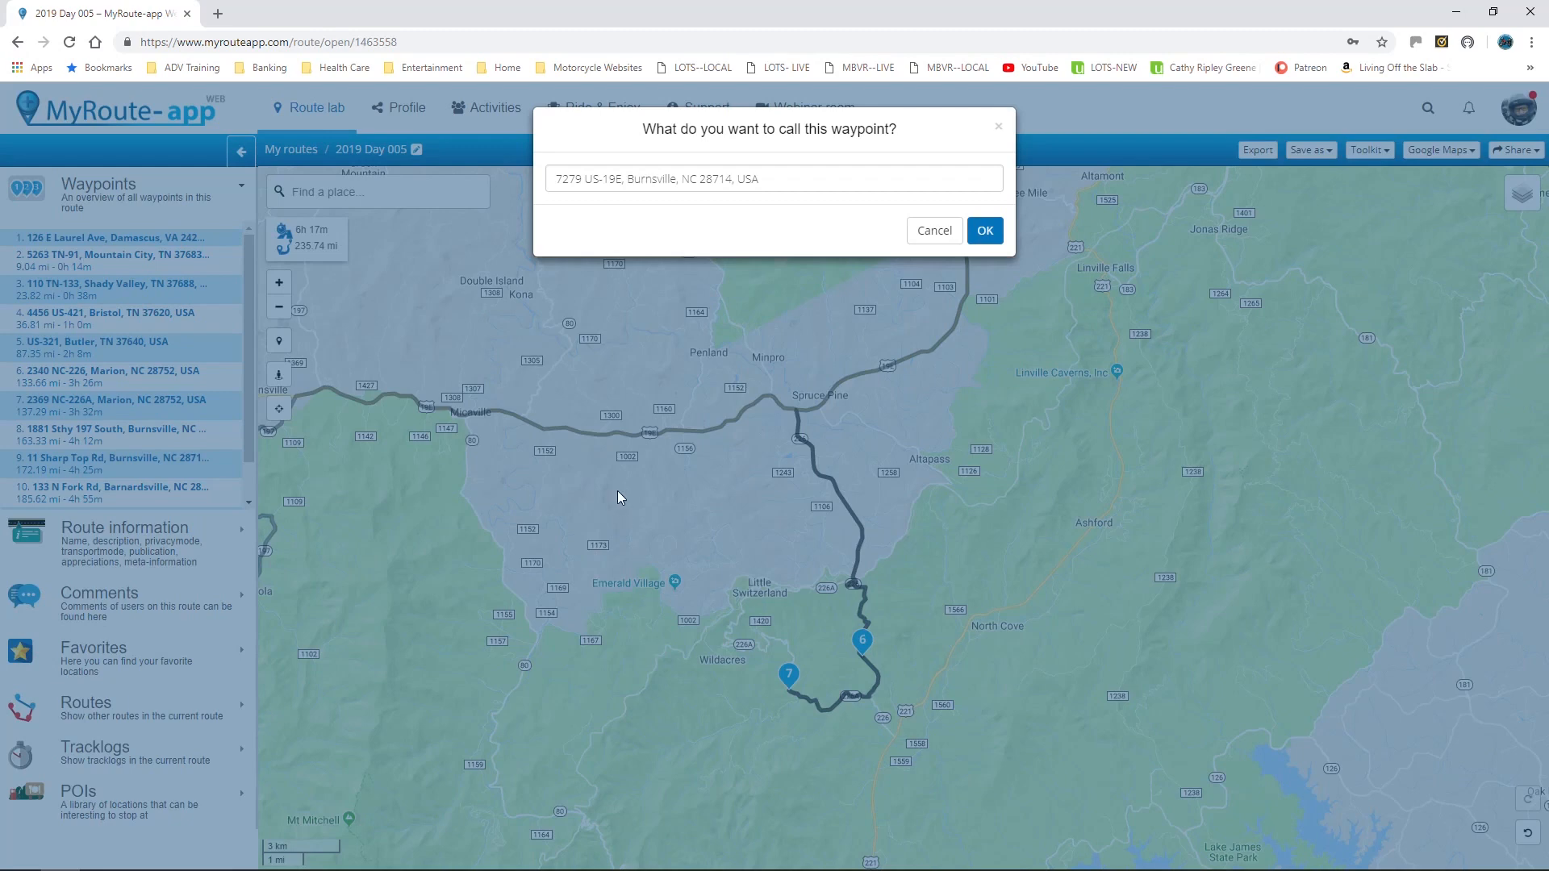
left_click(935, 231)
left_click_drag(610, 436, 613, 337)
left_click(613, 337)
left_click(941, 239)
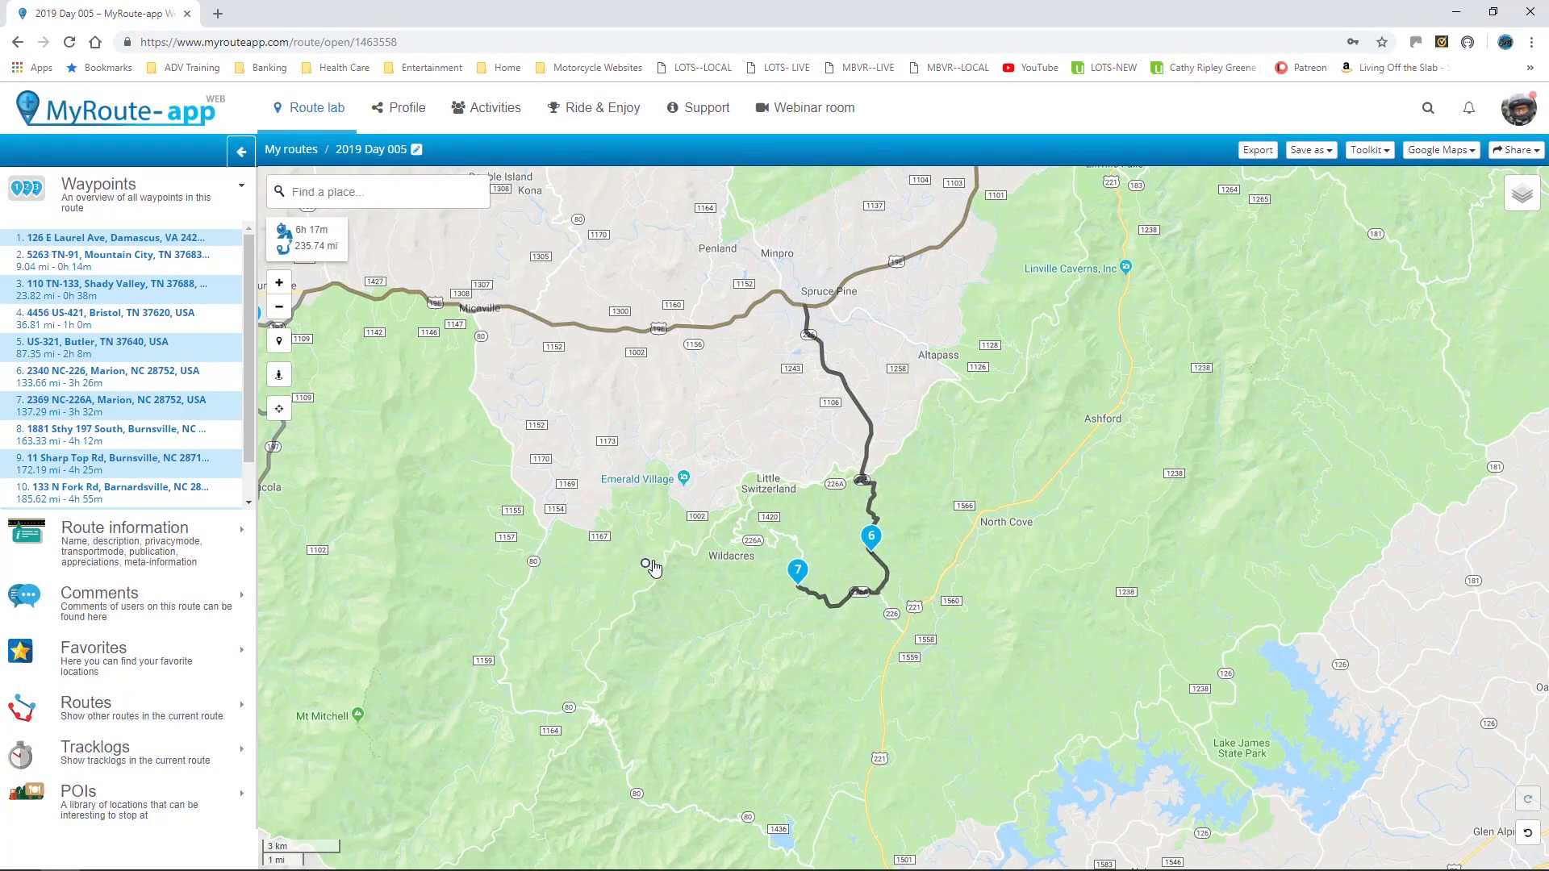
- Add a waypoint on the Blue Ridge Parkway just northwest of Wildacres, keeping the suggested name
left_click(701, 549)
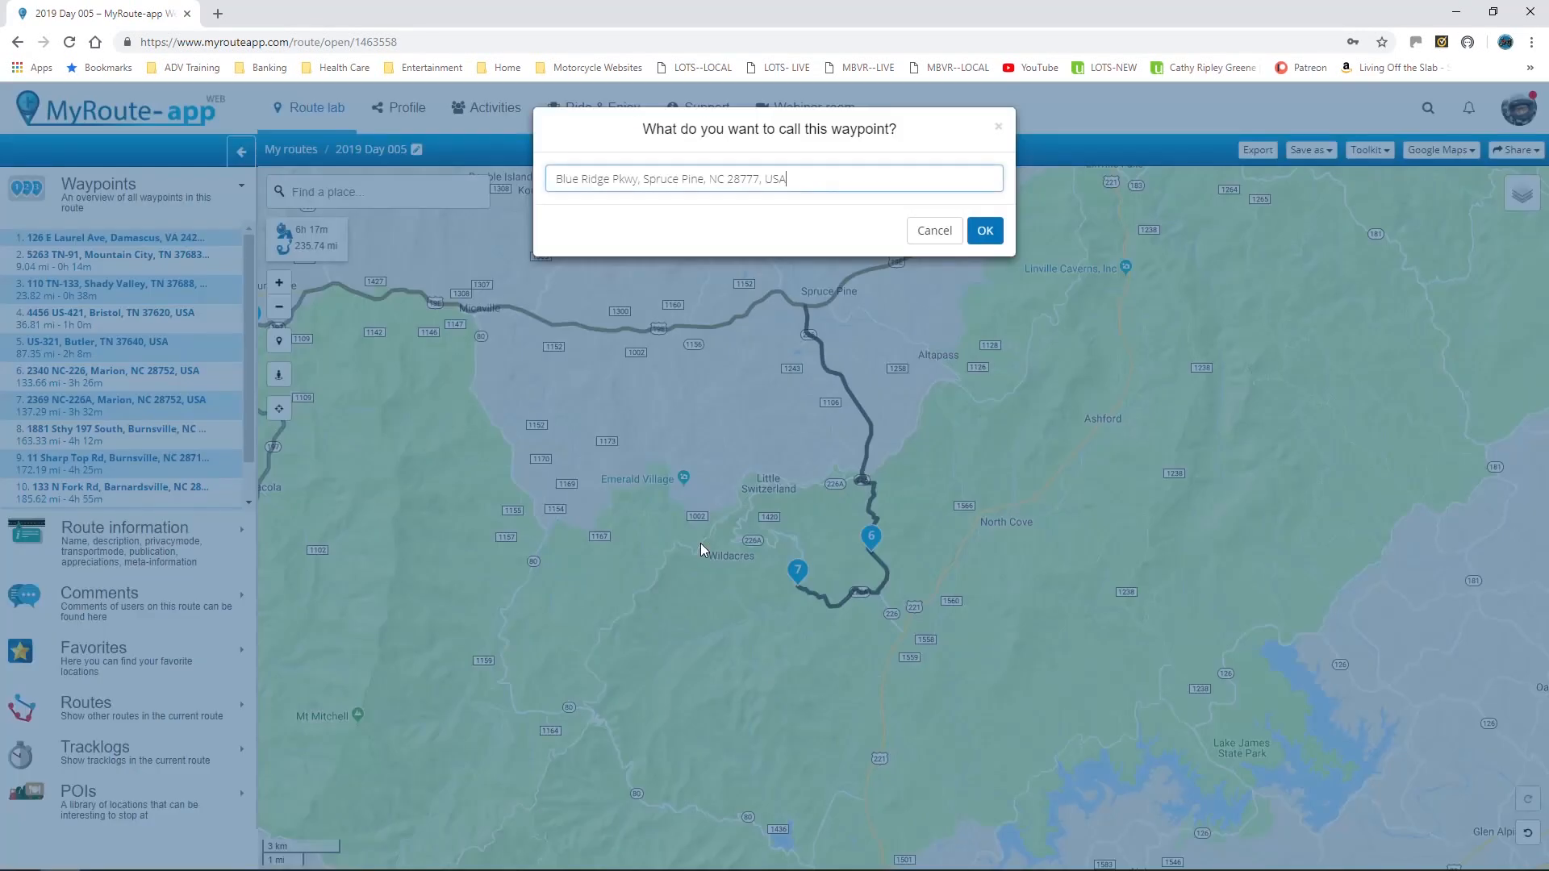
left_click(984, 229)
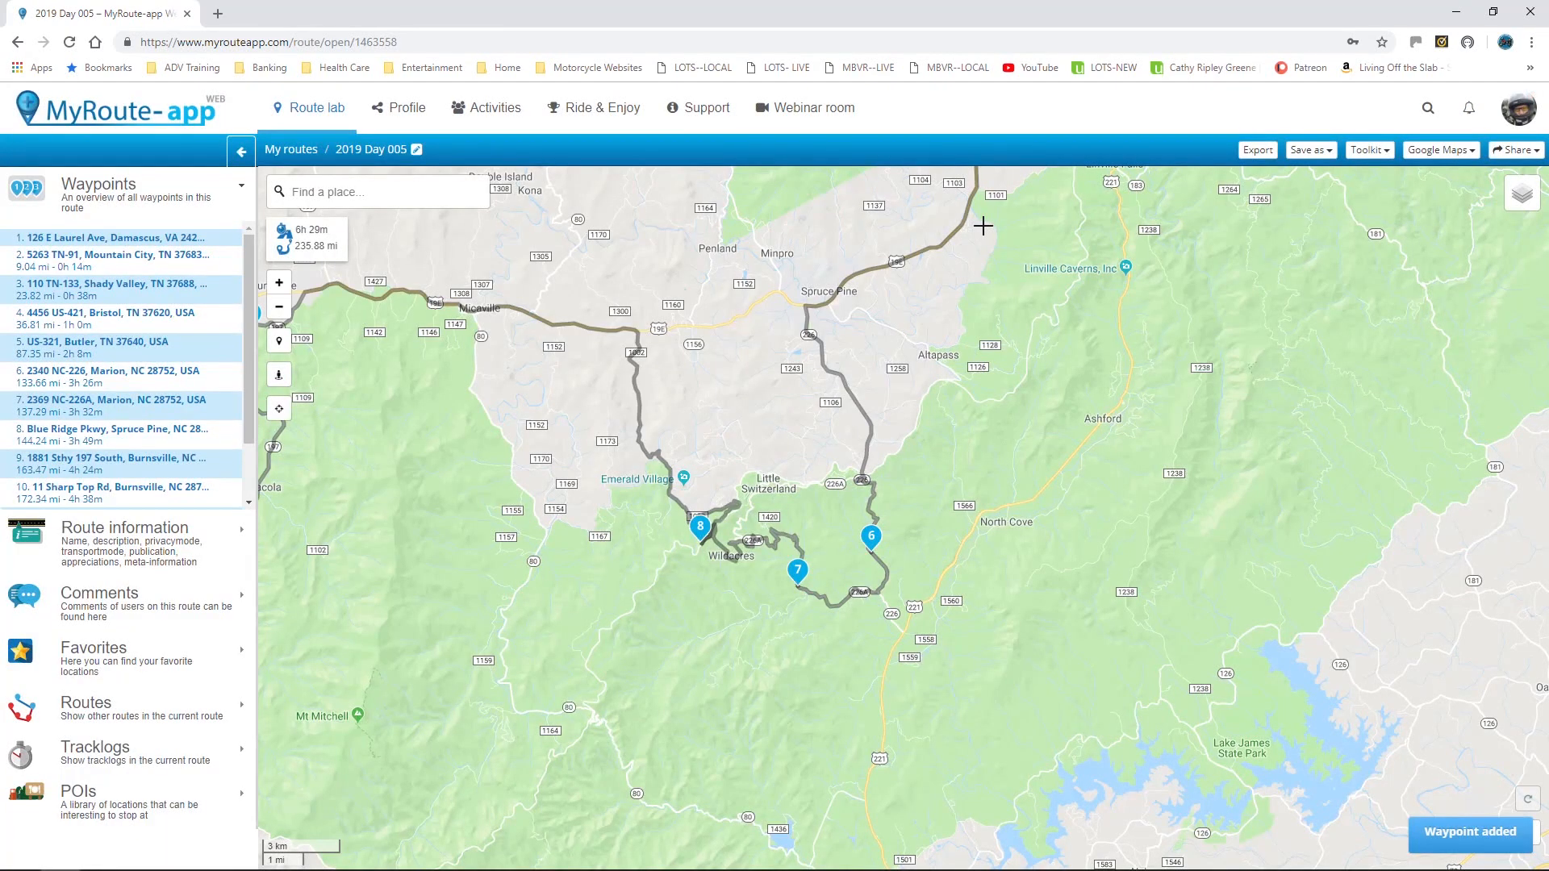
- Move waypoint 8 northeast off the Blue Ridge Parkway to Galax Ridge Loop Rd southwest of Little Switzerland, keeping the suggested name
left_click_drag(658, 613, 911, 523)
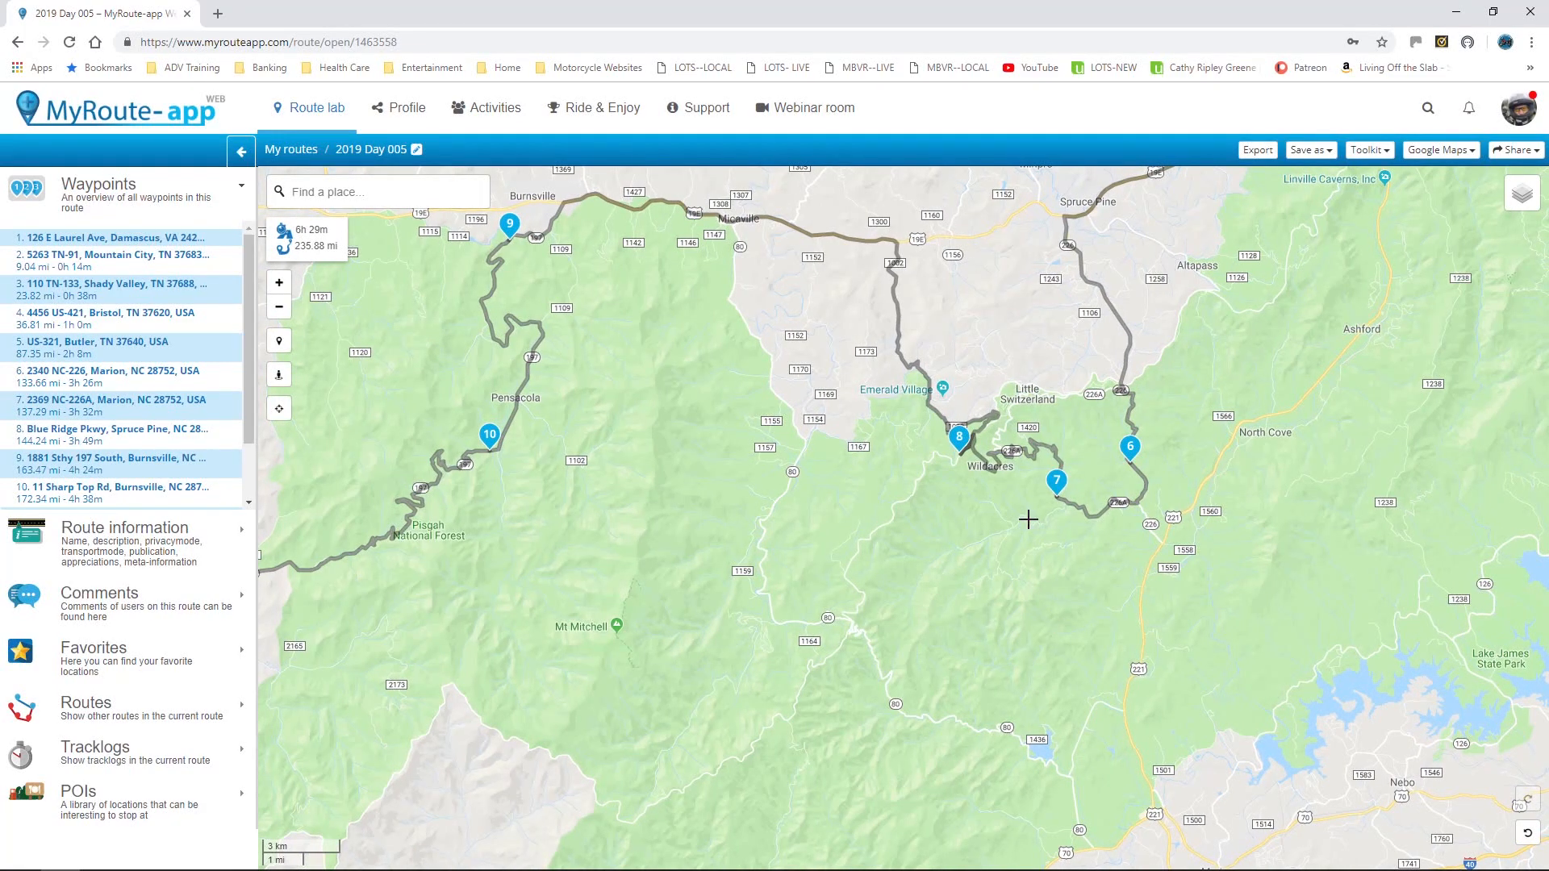
scroll(995, 529, "up", 2)
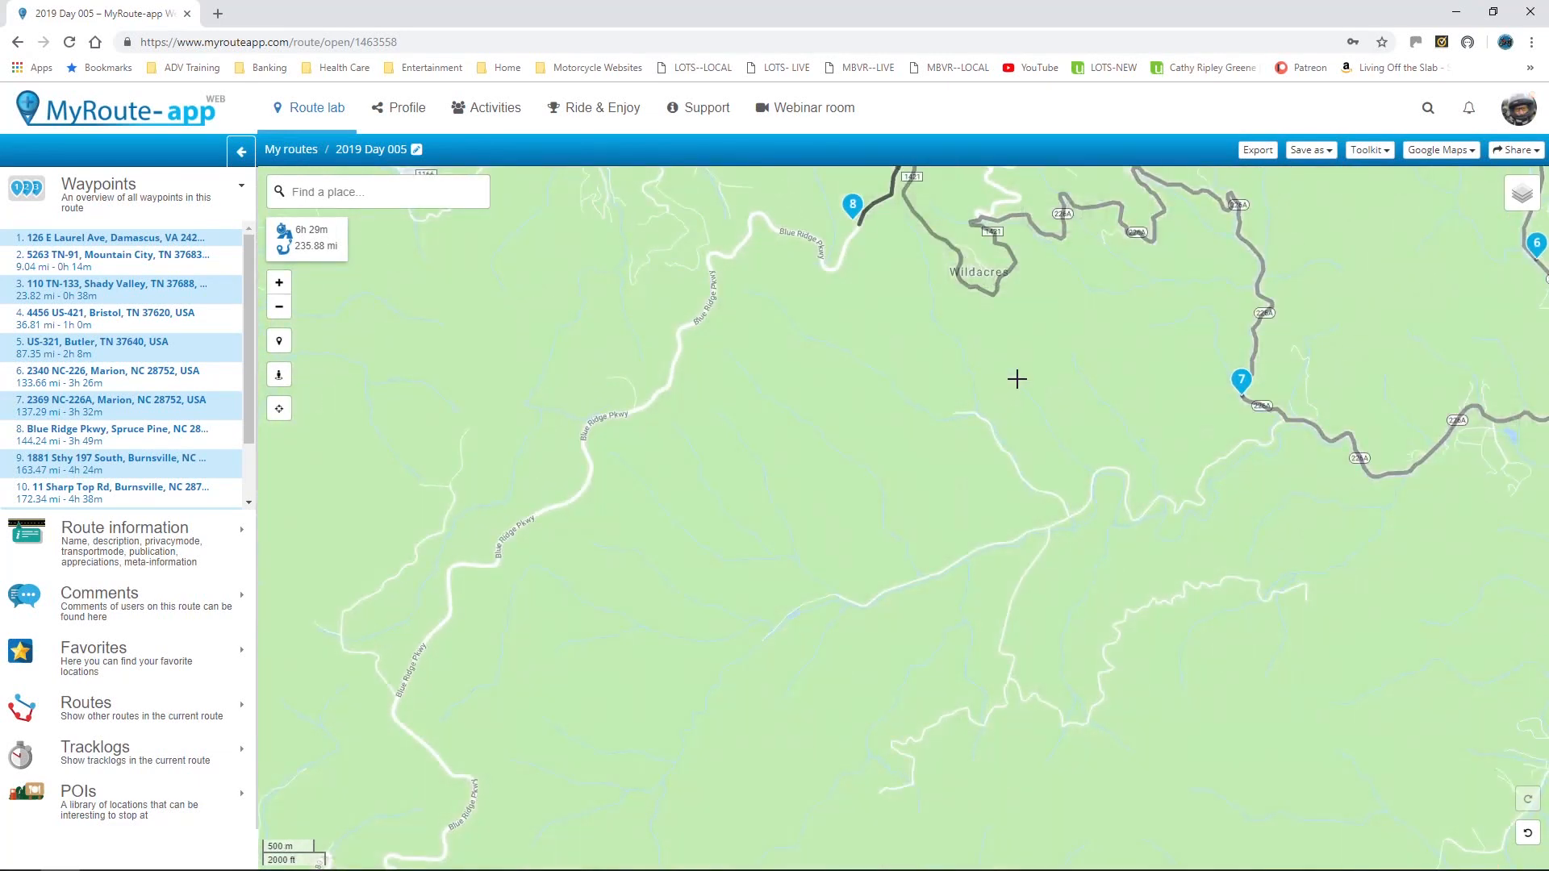
left_click_drag(1017, 380, 911, 663)
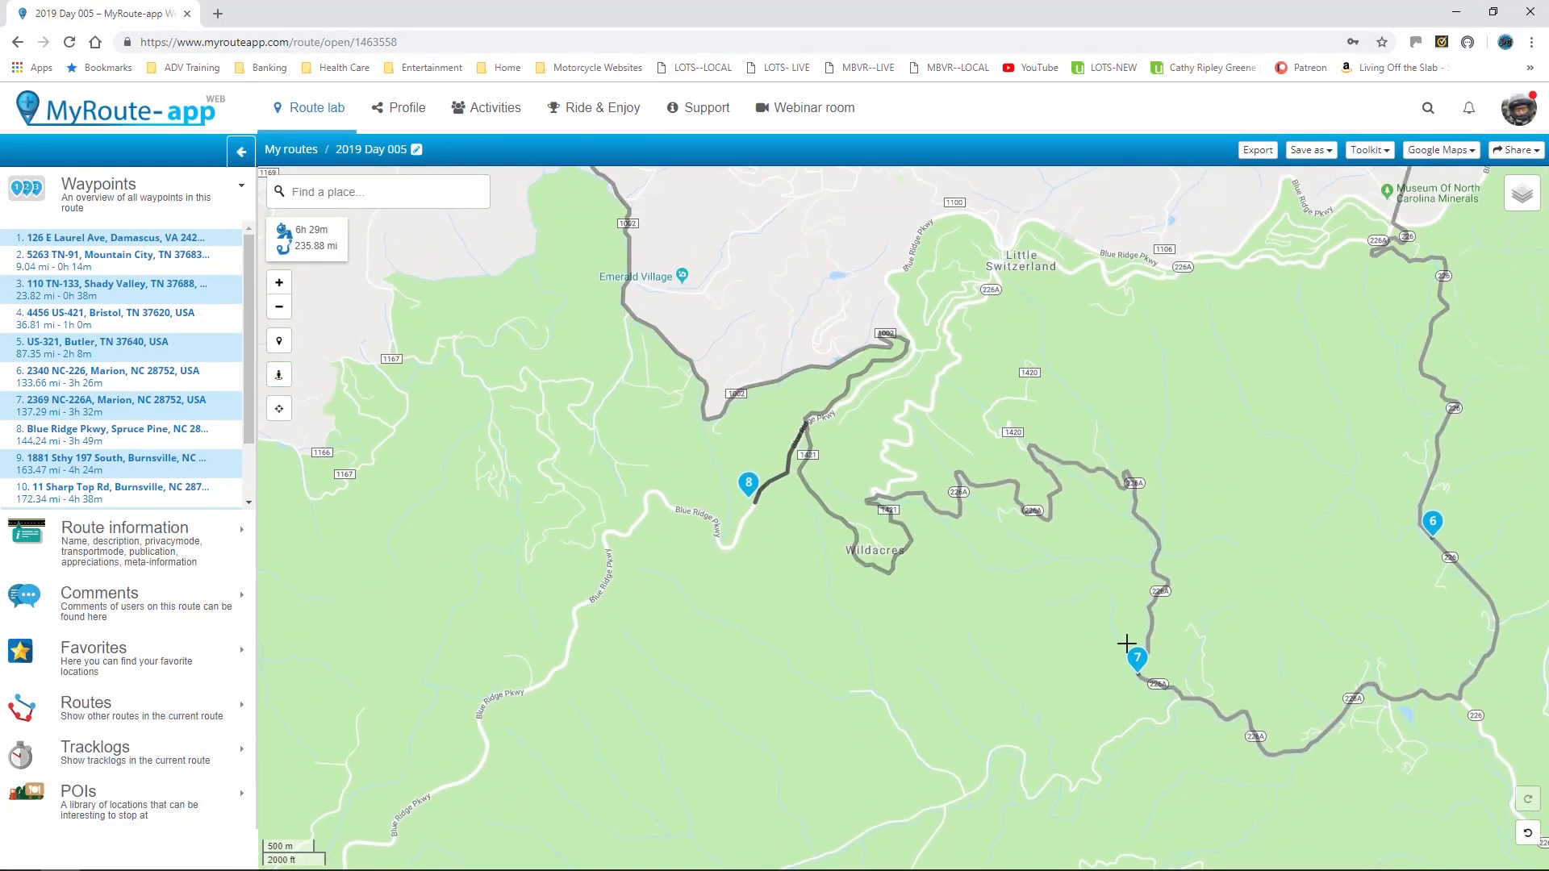
left_click_drag(766, 698, 697, 761)
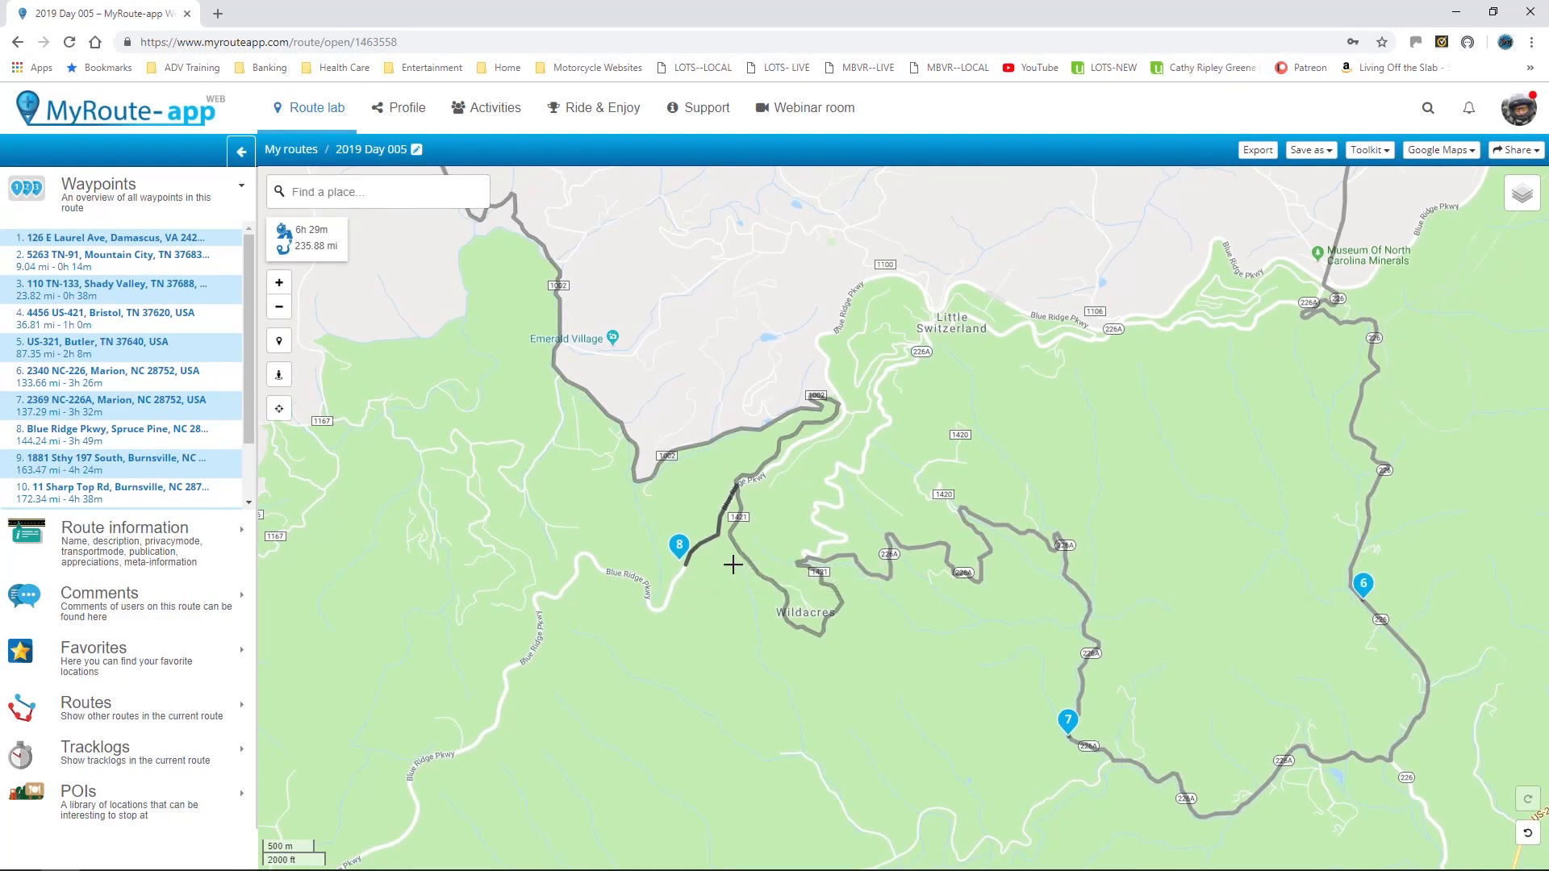
mouse_move(685, 545)
left_mouse_down()
mouse_move(770, 472)
mouse_move(789, 401)
left_mouse_up()
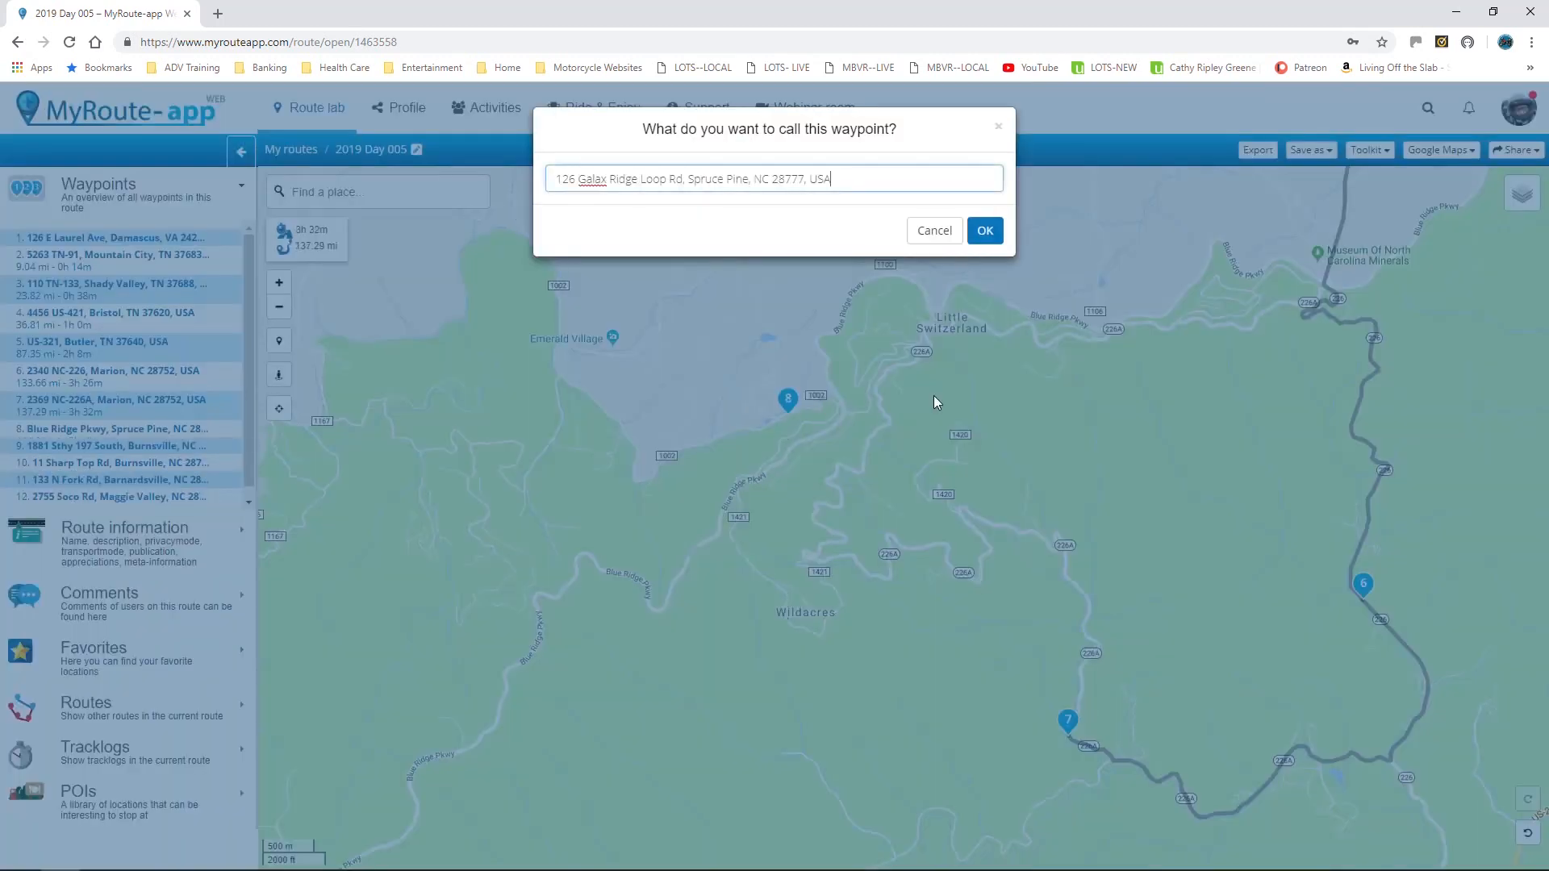
left_click(983, 234)
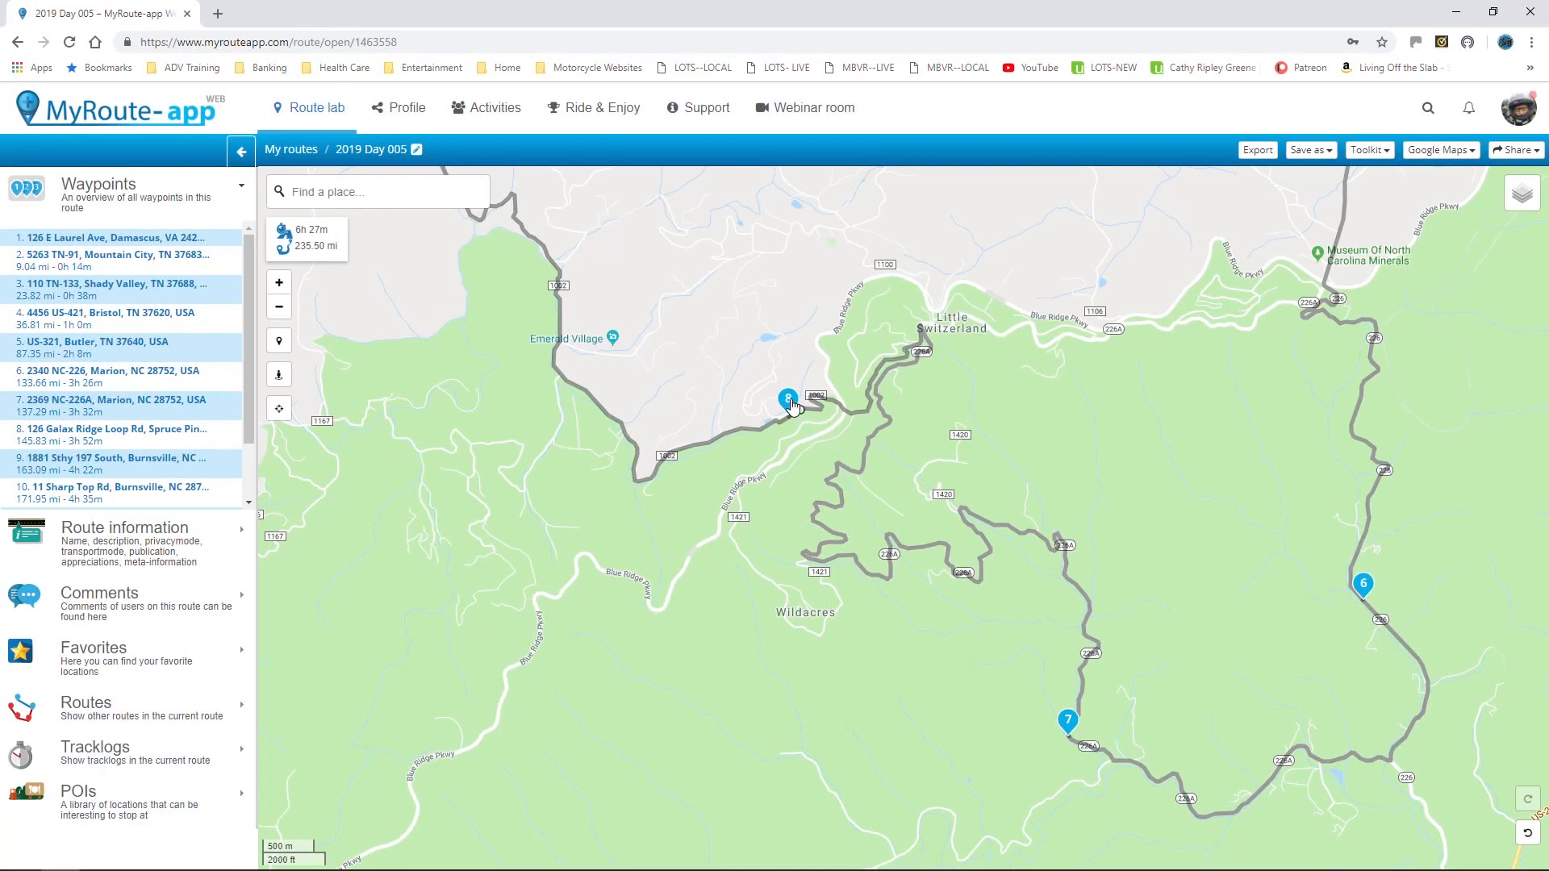
left_click_drag(792, 407, 789, 402)
left_click(987, 228)
- Examine the rerouted section around waypoints 6 to 10 and the surrounding roads near Mt Mitchell, NC-80, Marion and Spruce Pine
scroll(1183, 526, "up", 1)
scroll(1182, 526, "down", 2)
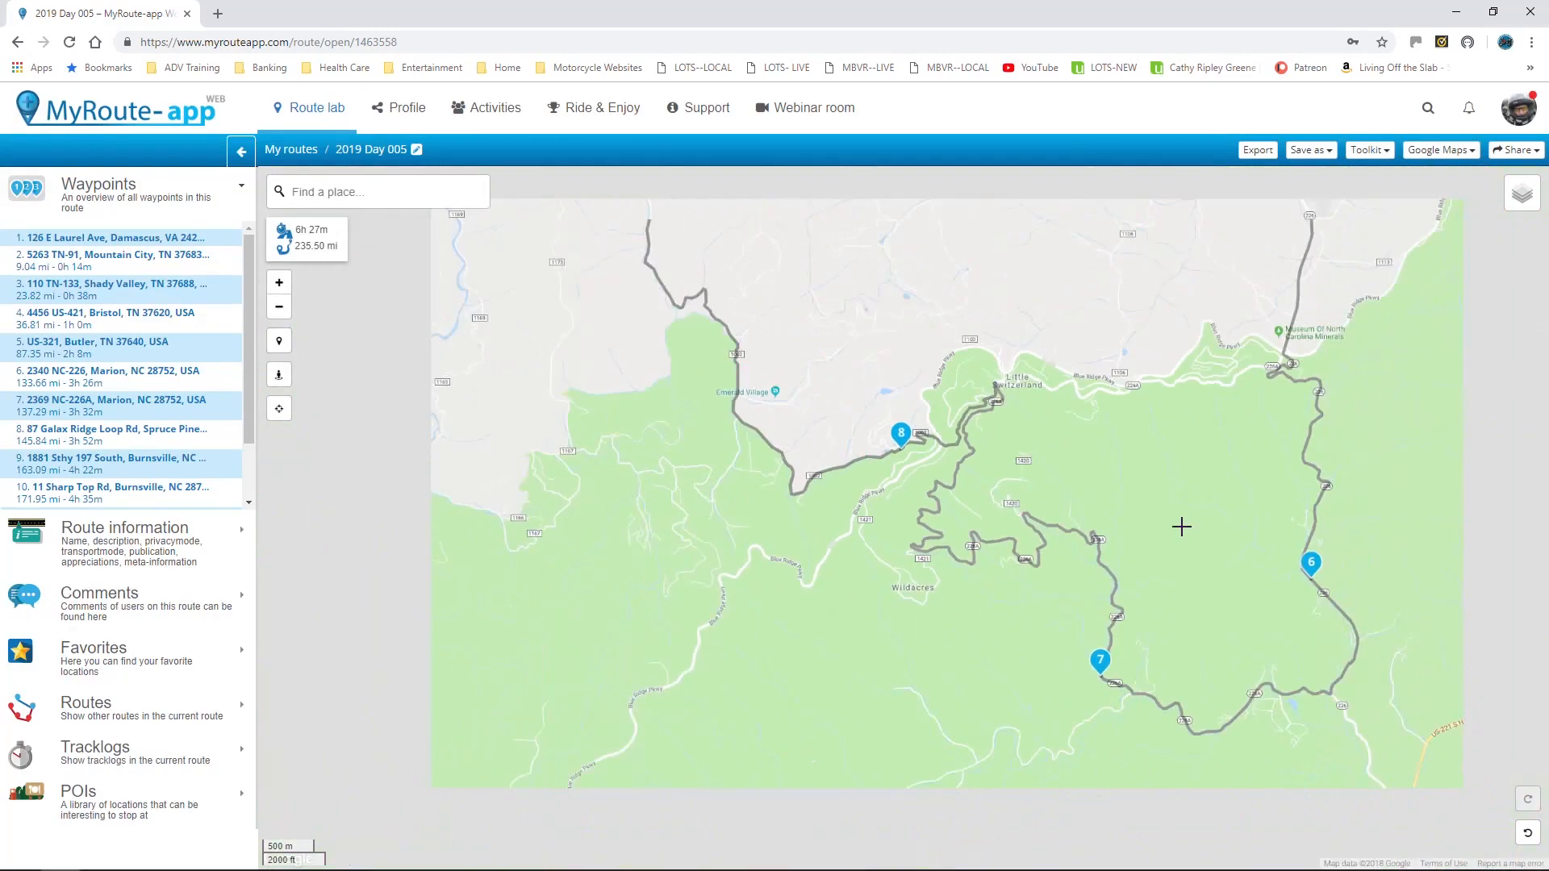
left_click_drag(893, 347, 890, 462)
scroll(890, 463, "down", 1)
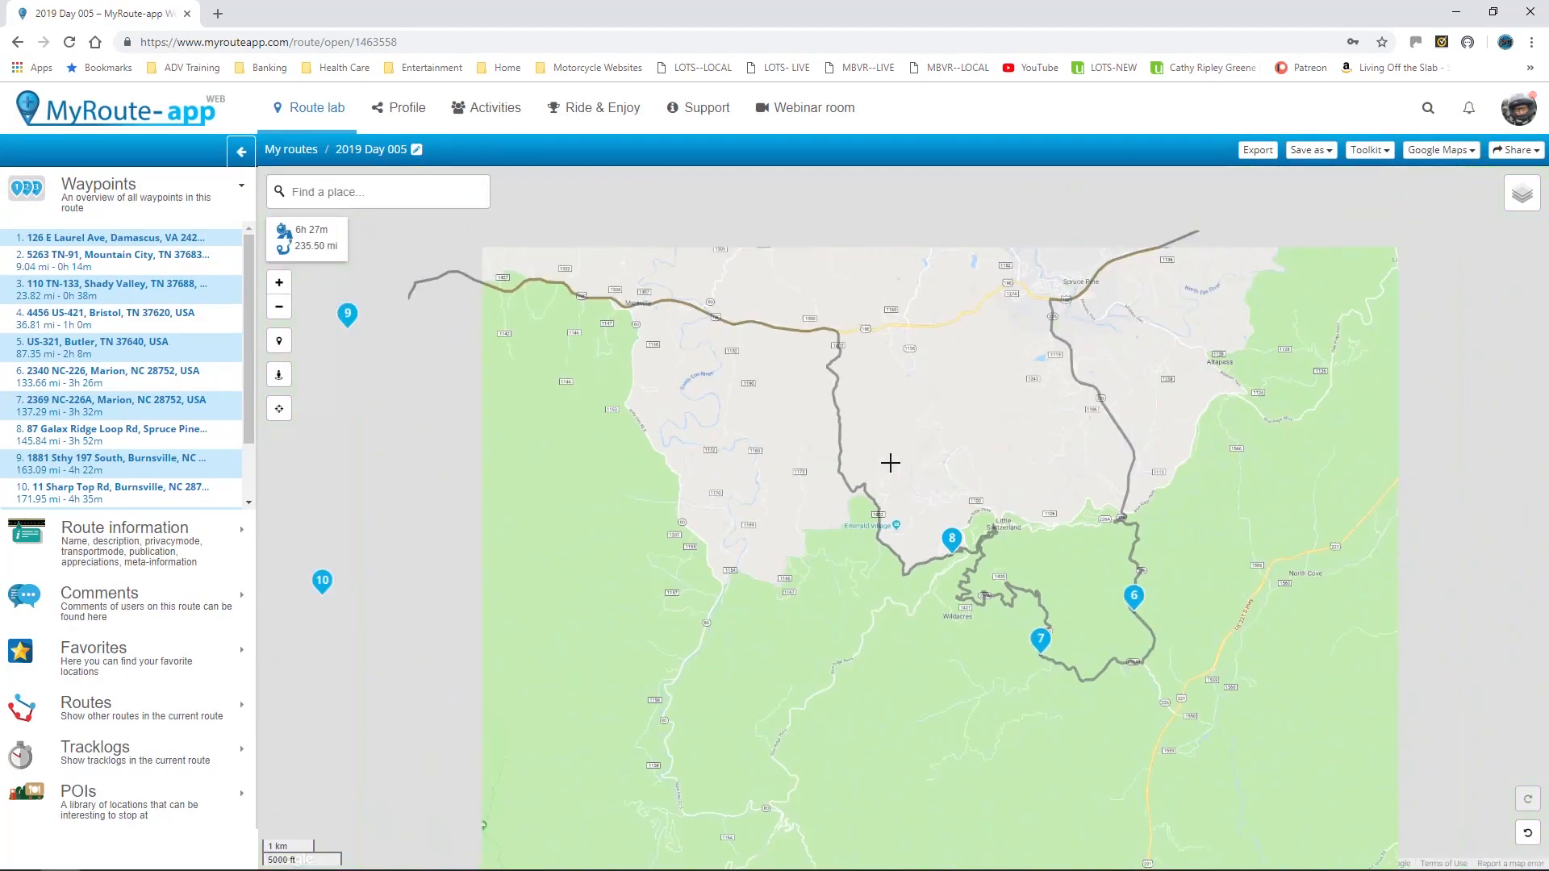
left_click_drag(516, 615, 521, 525)
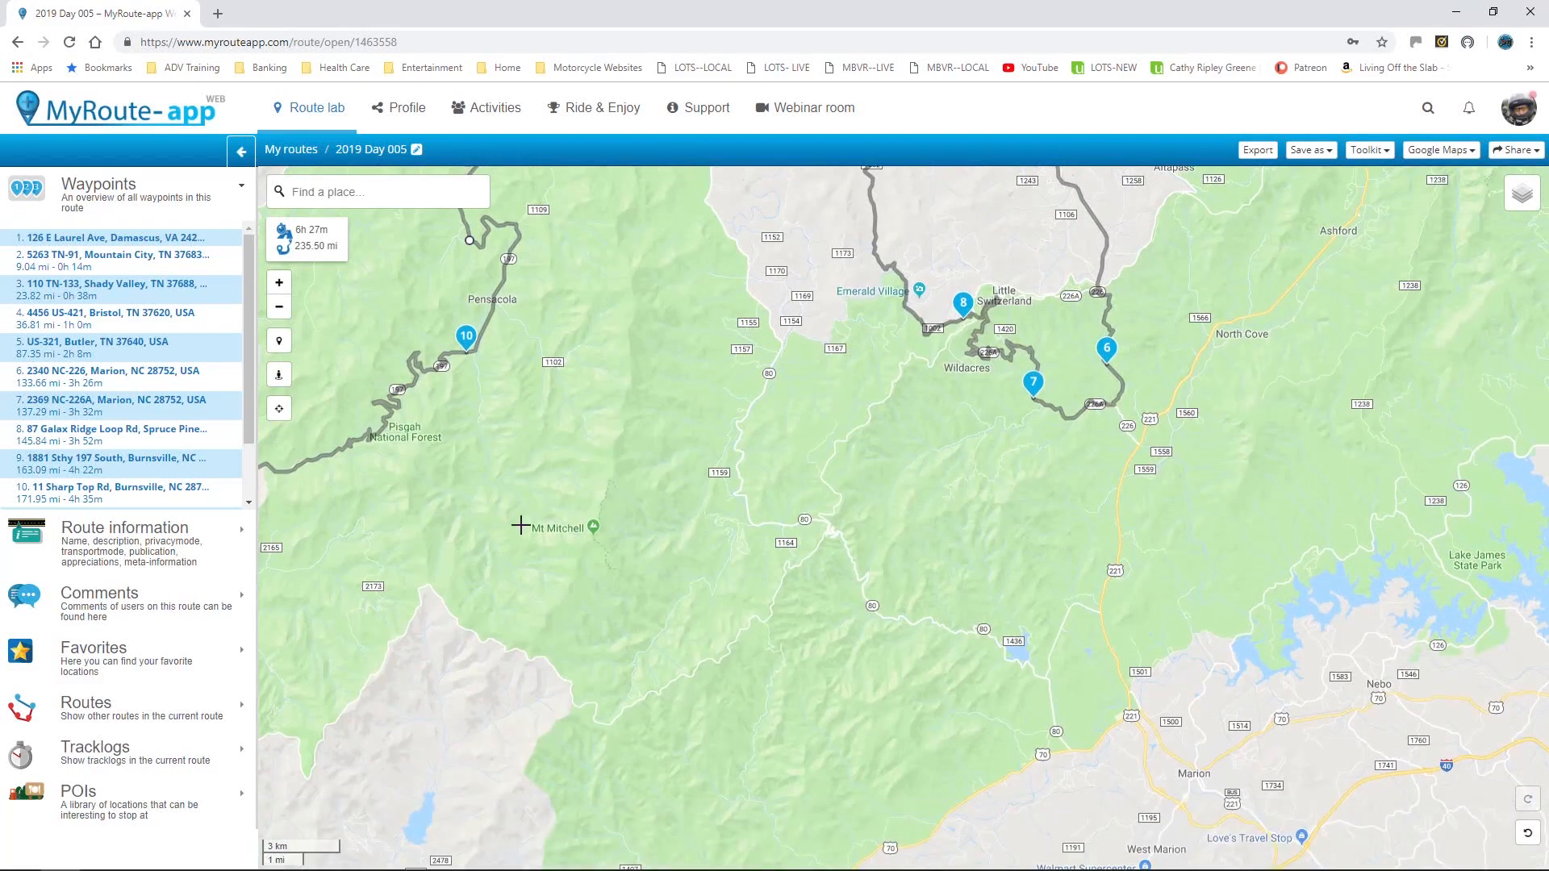
mouse_move(603, 400)
left_mouse_down()
mouse_move(790, 781)
mouse_move(543, 426)
left_mouse_up()
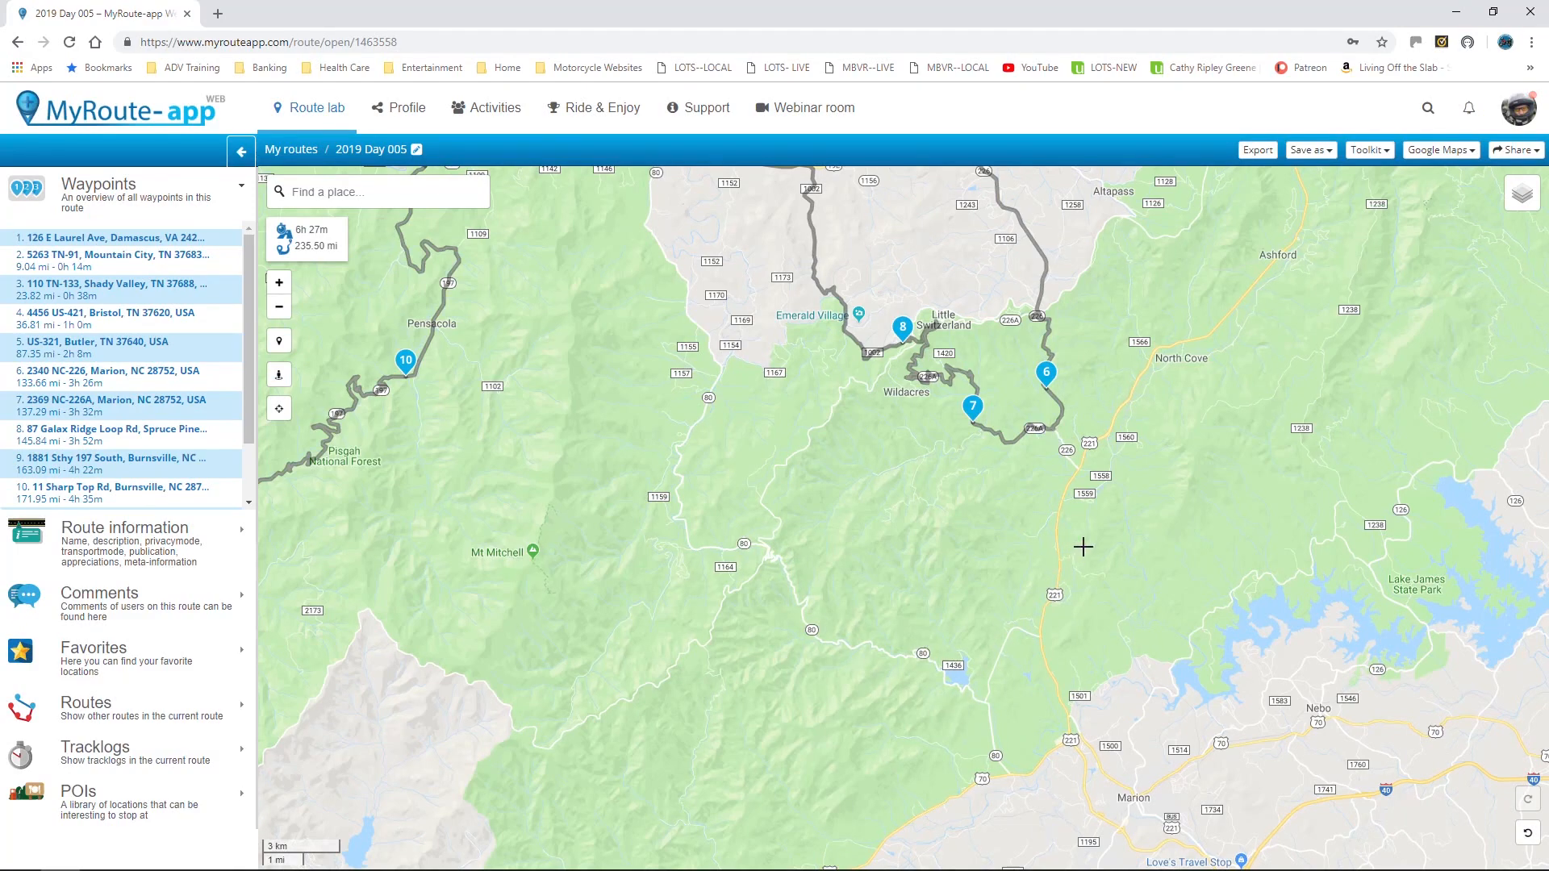
left_click_drag(1022, 520, 927, 547)
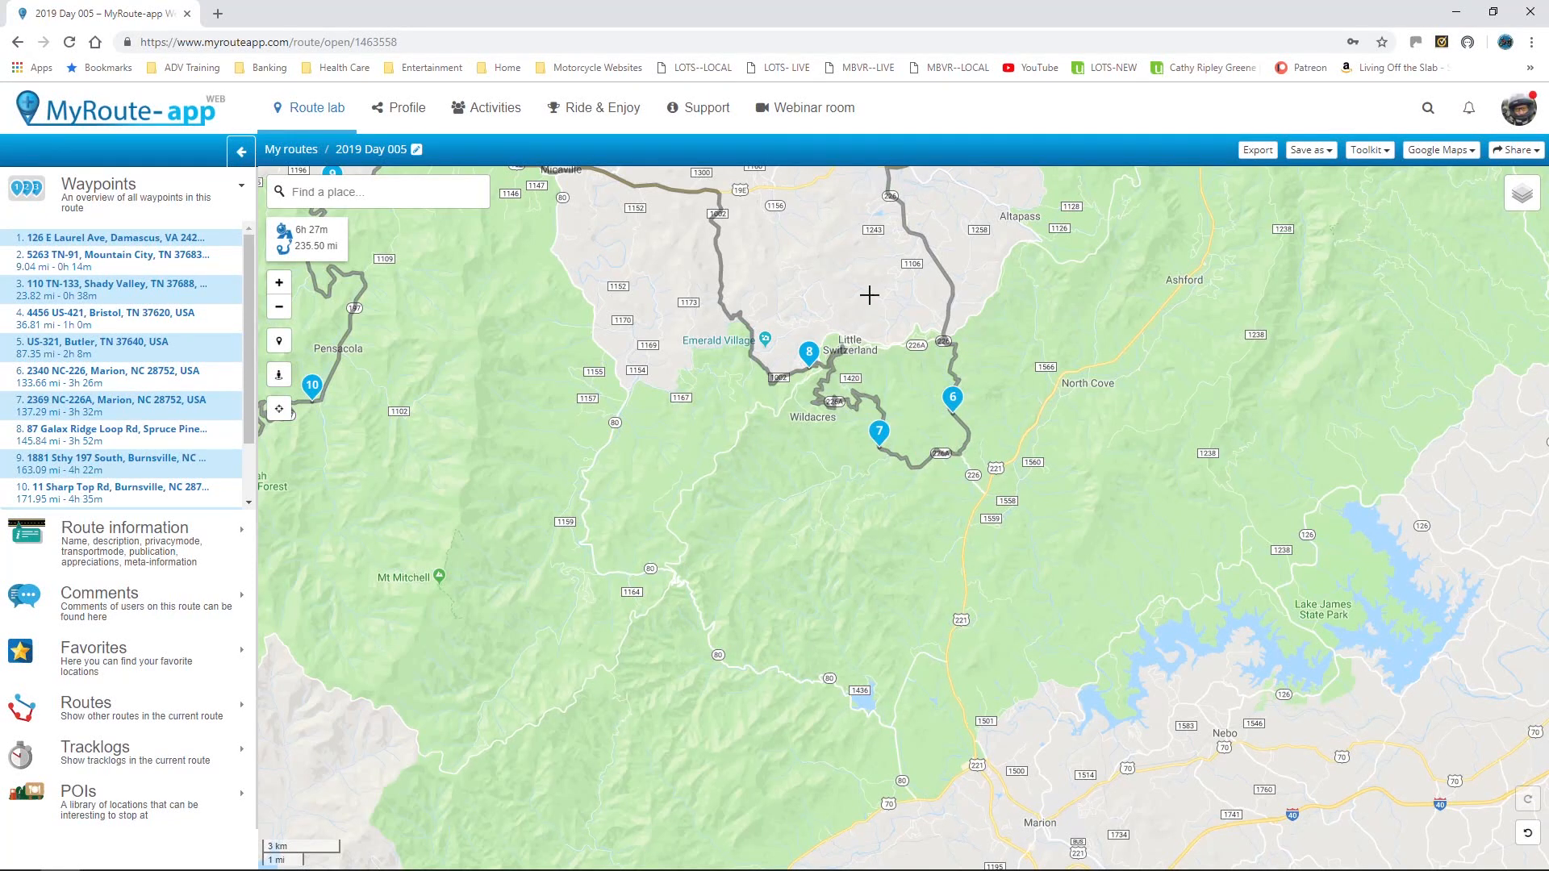
left_click_drag(869, 295, 928, 495)
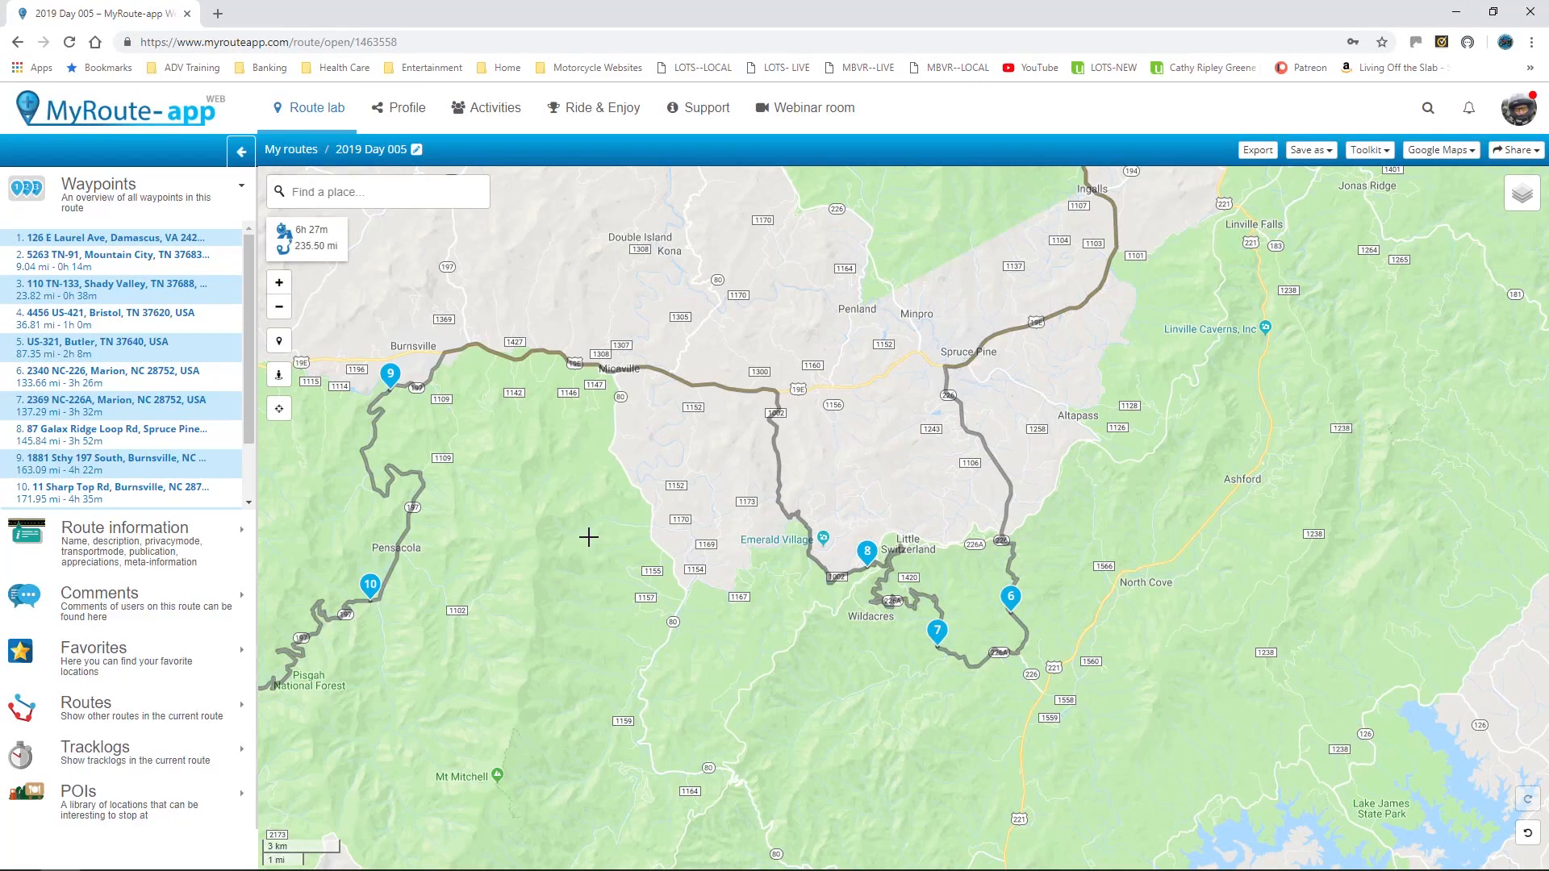
- Review the remaining waypoint list and the overall Day 005 route from Shady Valley down to Maggie Valley
scroll(588, 538, "down", 1)
left_click_drag(608, 588, 712, 547)
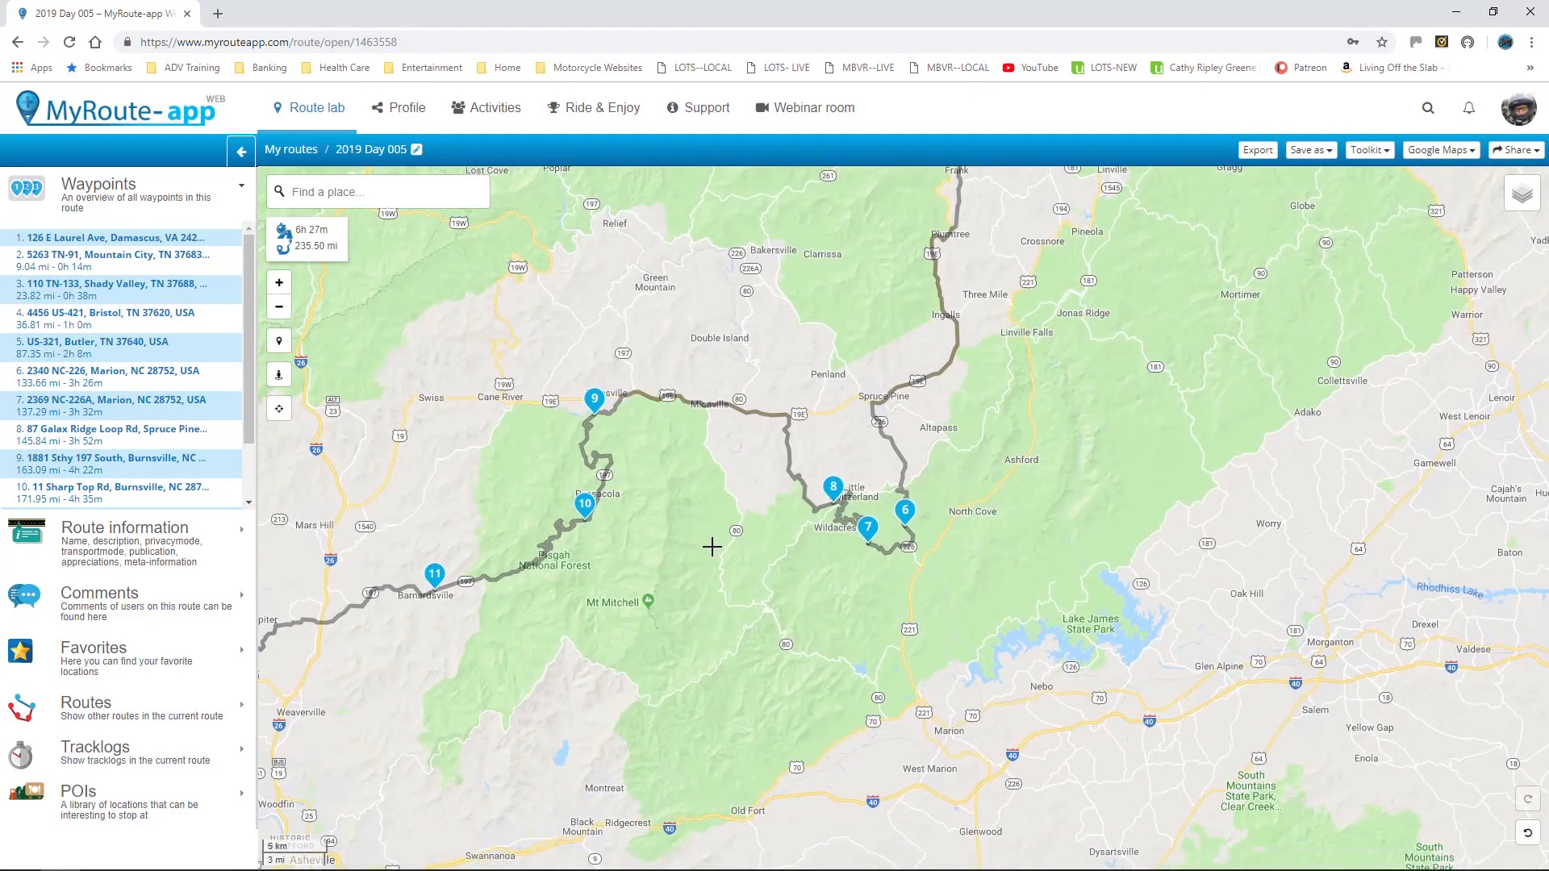
scroll(121, 452, "down", 1)
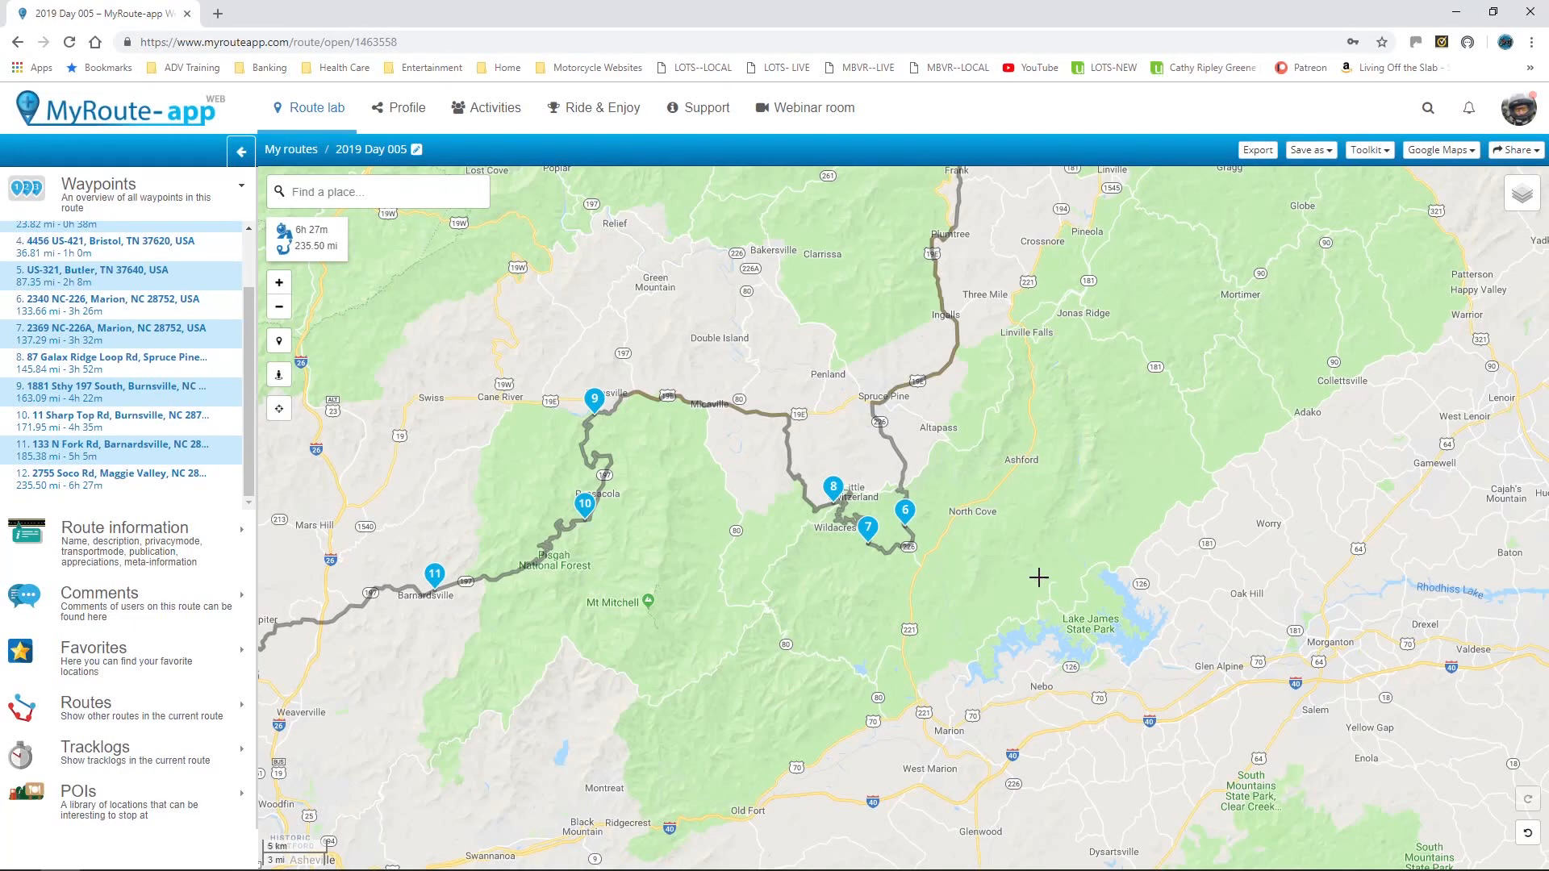
scroll(1039, 577, "down", 1)
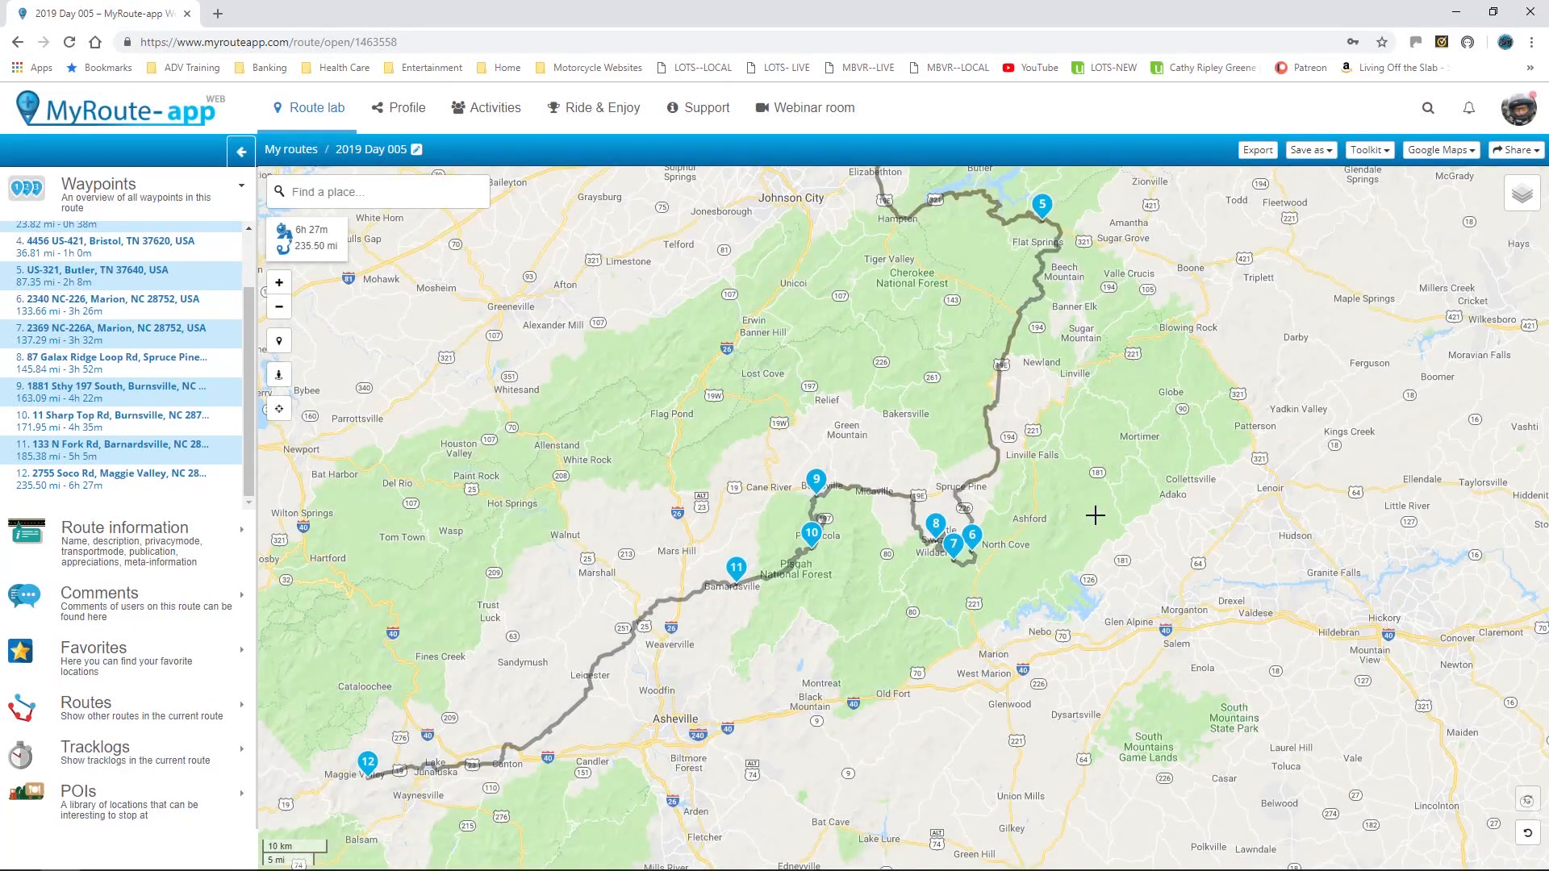
left_click_drag(1095, 517, 1085, 667)
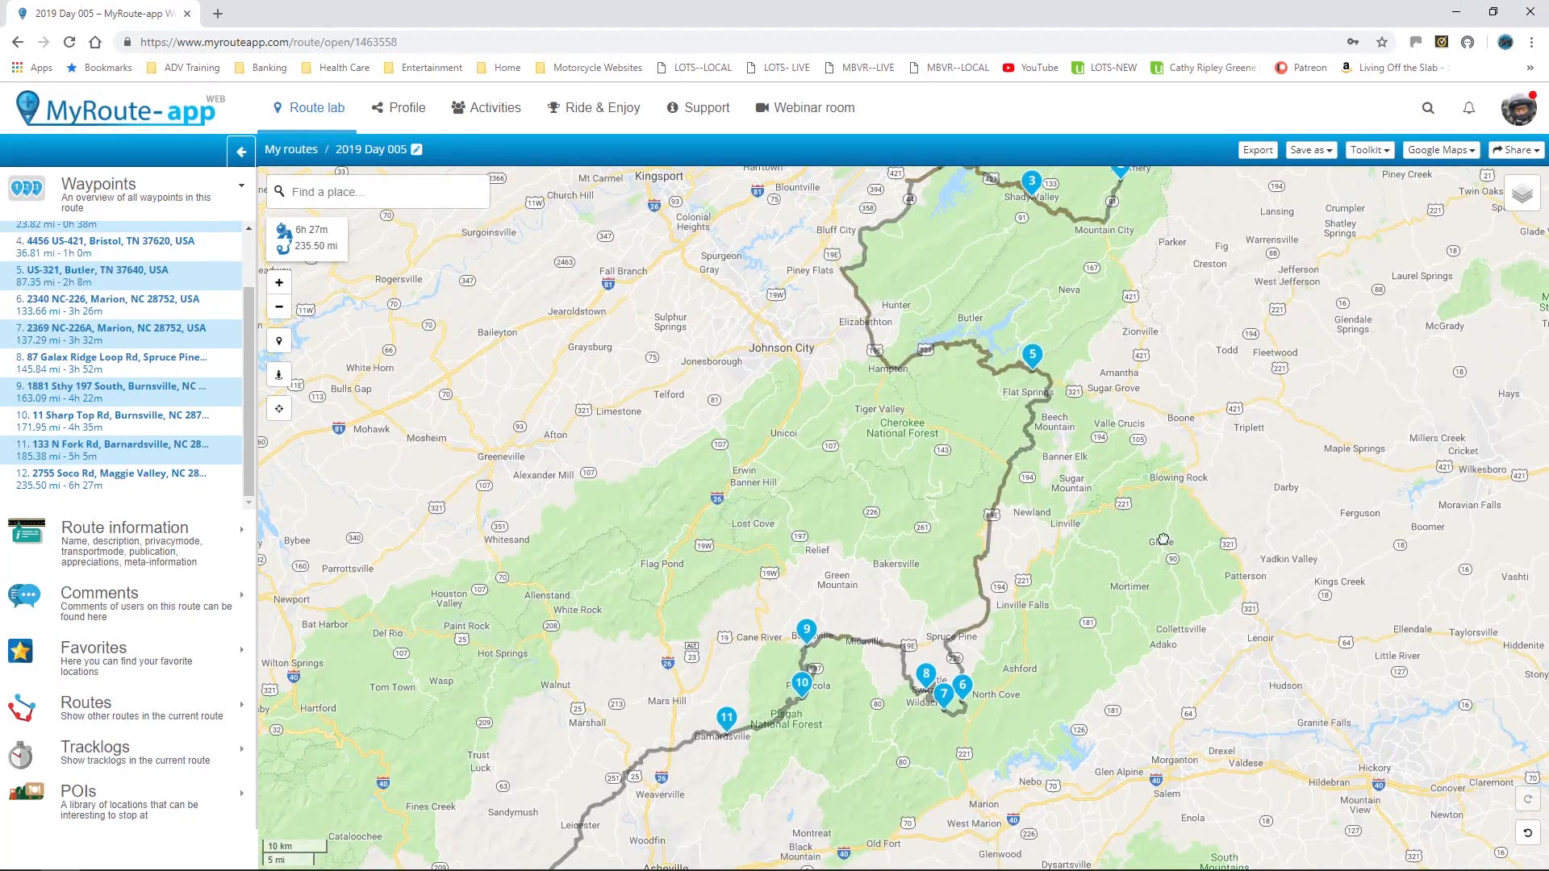
left_click_drag(1162, 537, 1197, 339)
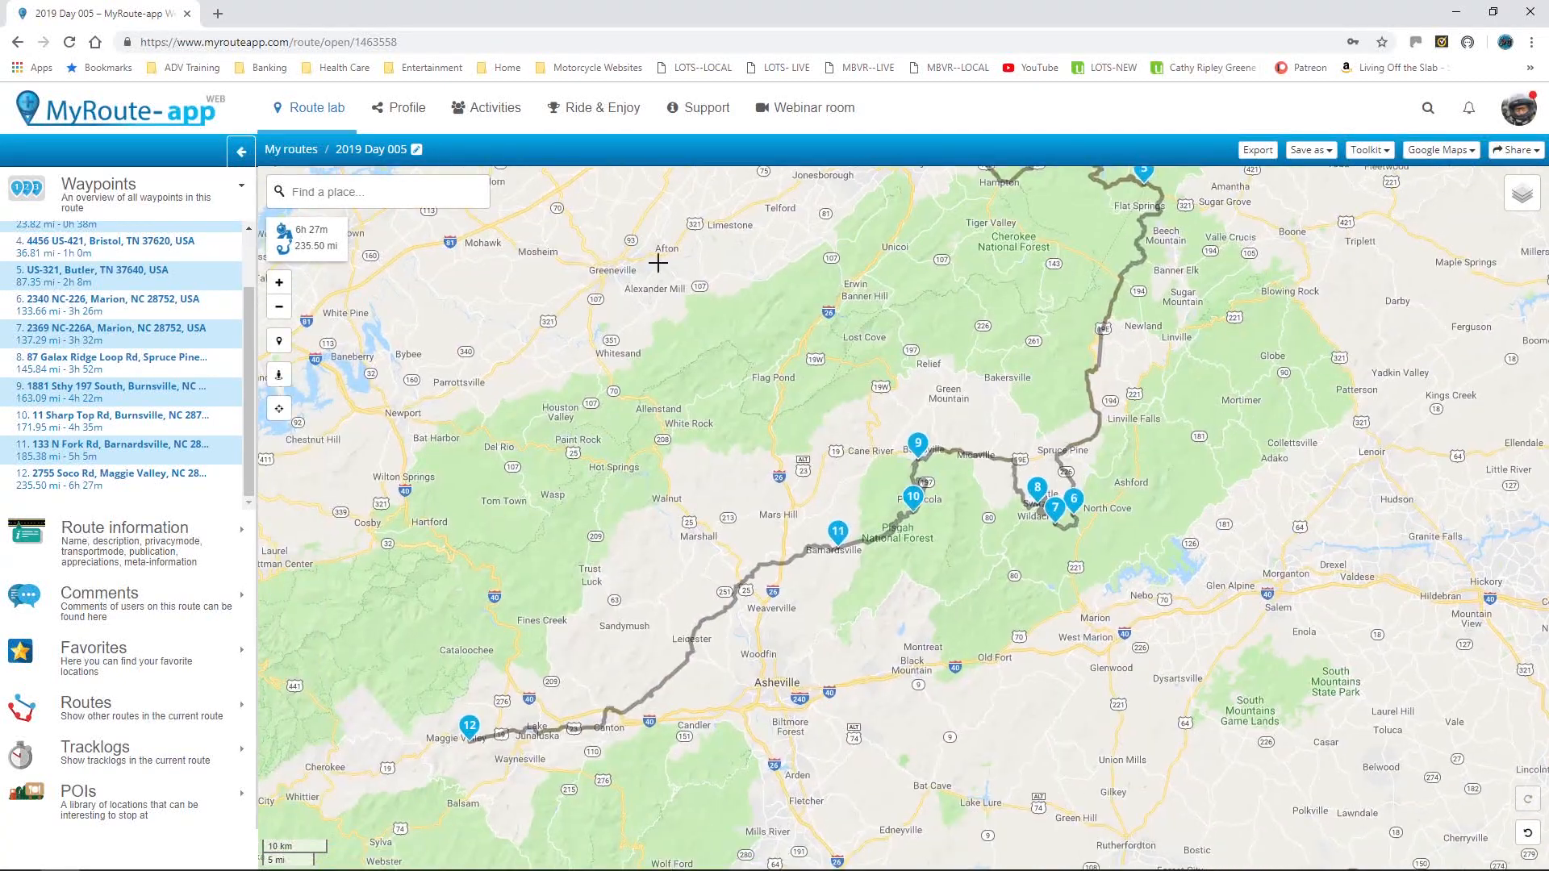